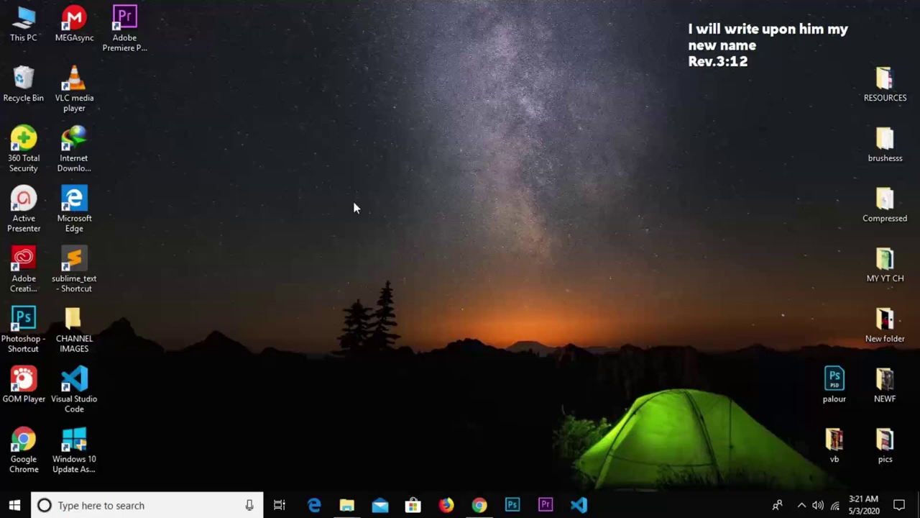
{"action": "left_click", "coordinate": [430, 244]}
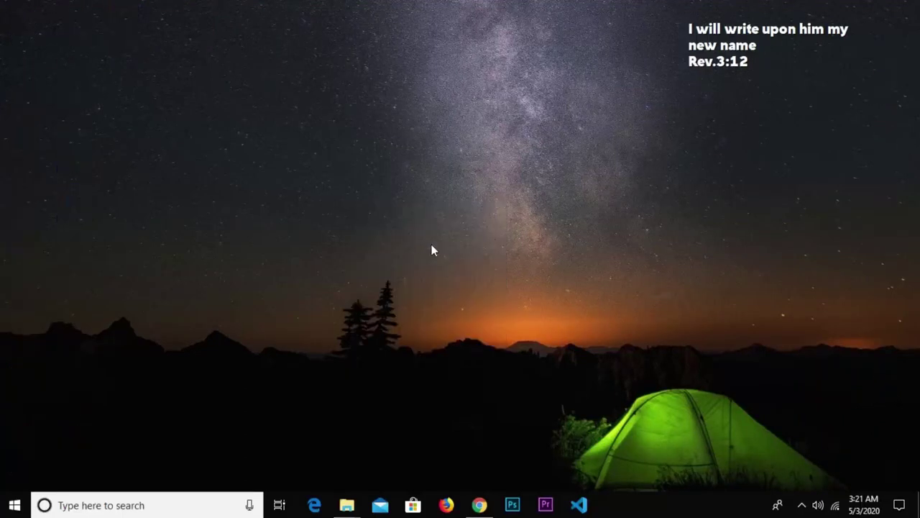
{"action": "right_click", "coordinate": [430, 246]}
{"action": "left_click", "coordinate": [469, 286]}
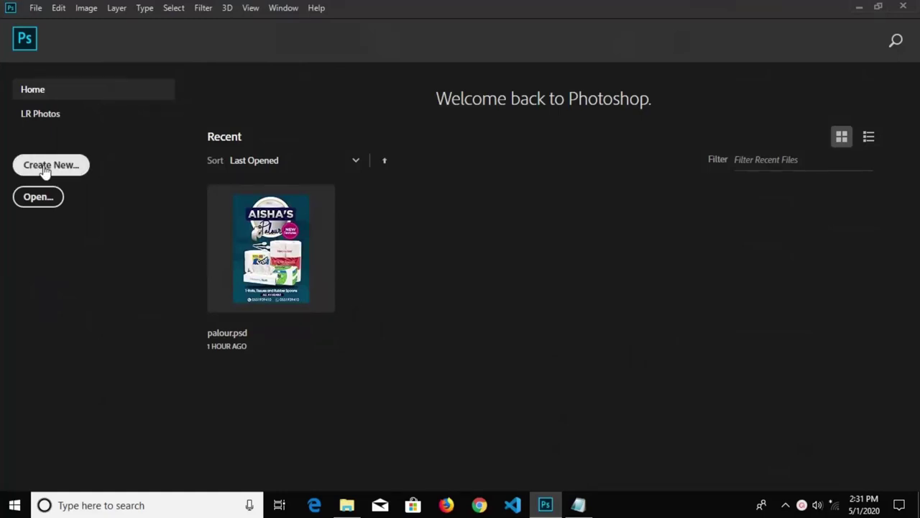
Create a portrait A3 print document, 297 x 420 mm at 300 pixels/inch, in RGB Color with a white background.
{"action": "left_click", "coordinate": [95, 172]}
{"action": "left_click", "coordinate": [83, 176]}
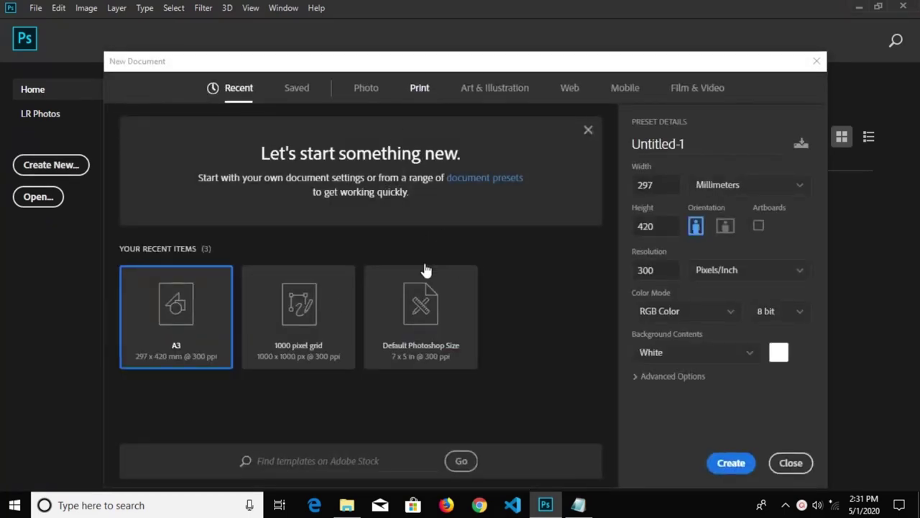
{"action": "left_click", "coordinate": [425, 322]}
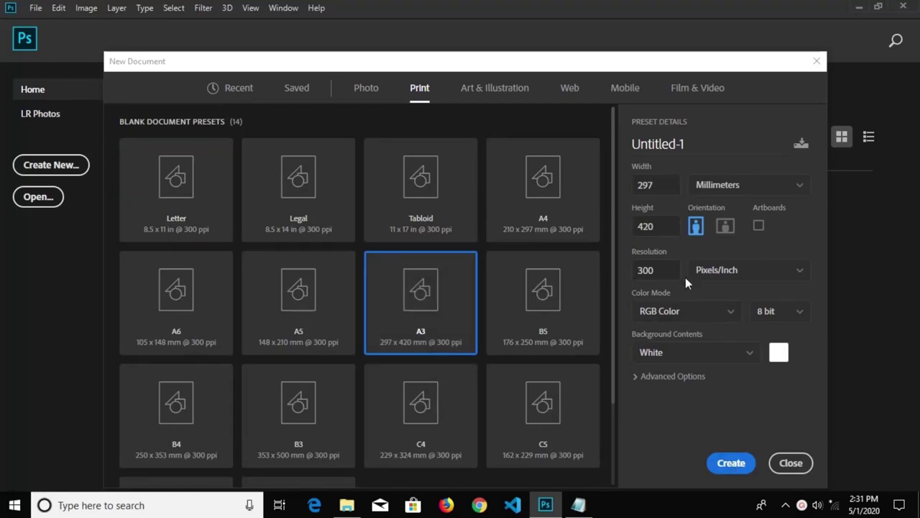
{"action": "double_click", "coordinate": [644, 269]}
{"action": "left_click", "coordinate": [709, 461]}
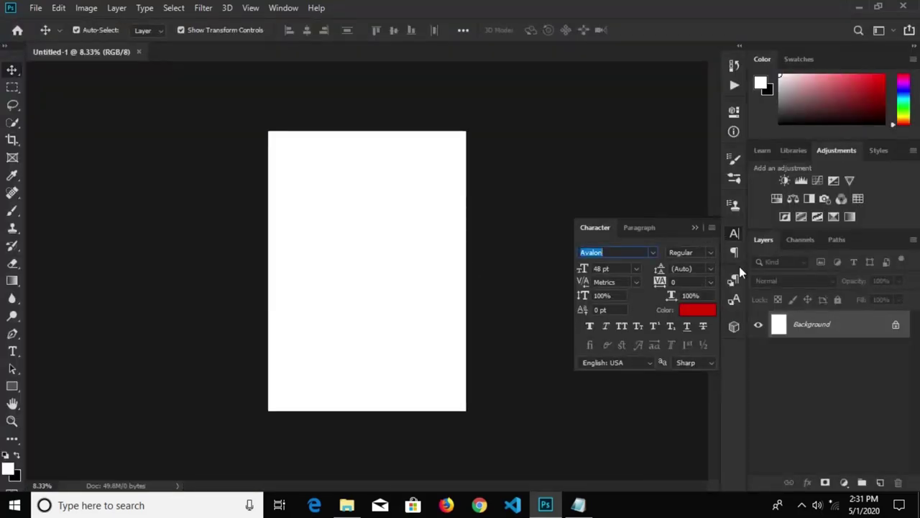
Convert the locked background into an ordinary editable layer with the default name, Normal mode and 100% opacity.
{"action": "left_click", "coordinate": [697, 227]}
{"action": "scroll", "coordinate": [385, 267], "scroll_direction": "up", "scroll_amount": 2}
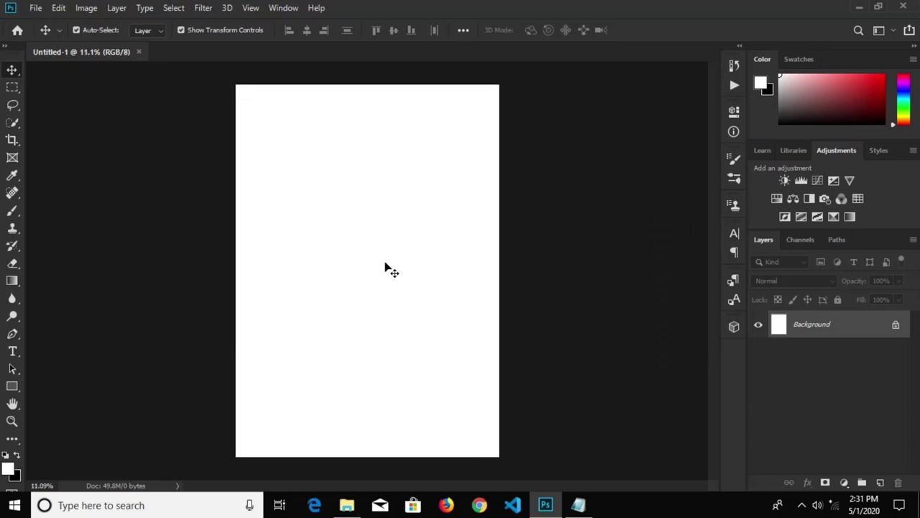
{"action": "double_click", "coordinate": [805, 335]}
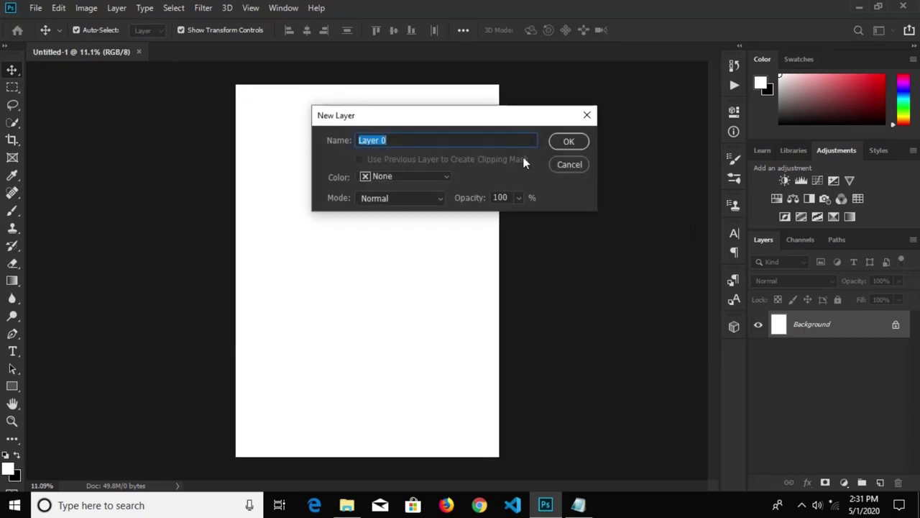
{"action": "left_click", "coordinate": [568, 142]}
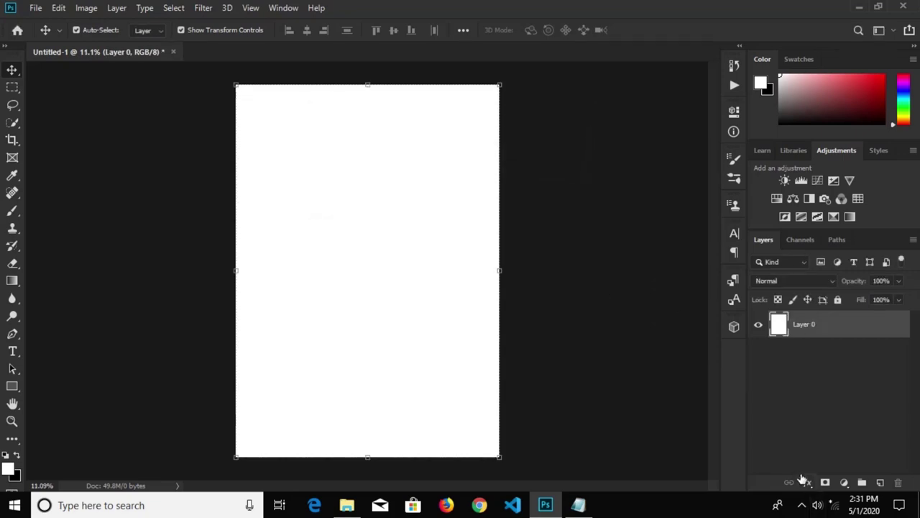
Add a Solid Color fill layer in black (#000000) above the white layer.
{"action": "left_click", "coordinate": [845, 482]}
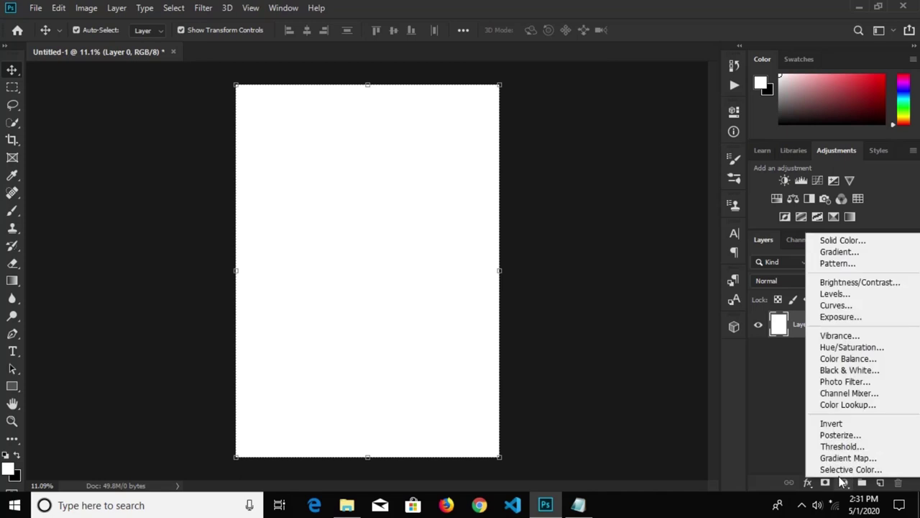
{"action": "left_click", "coordinate": [828, 240]}
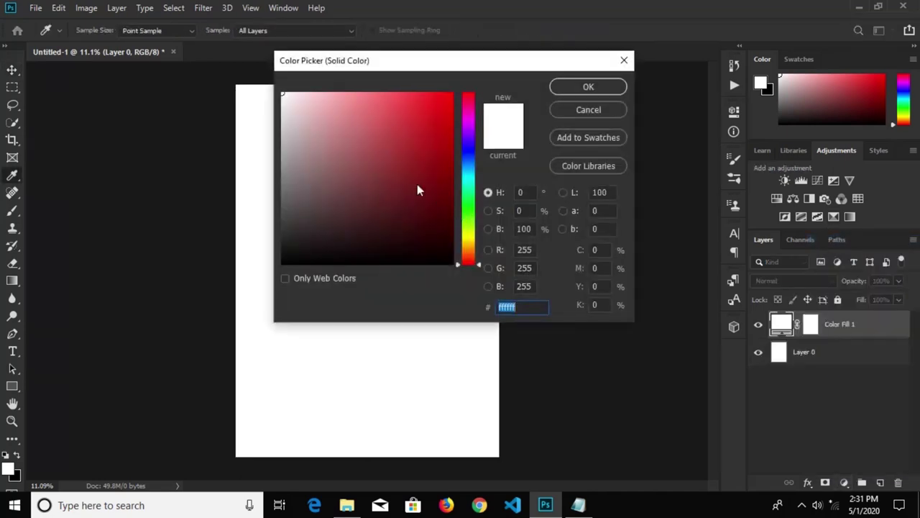
{"action": "left_click_drag", "start_coordinate": [417, 186], "coordinate": [456, 297]}
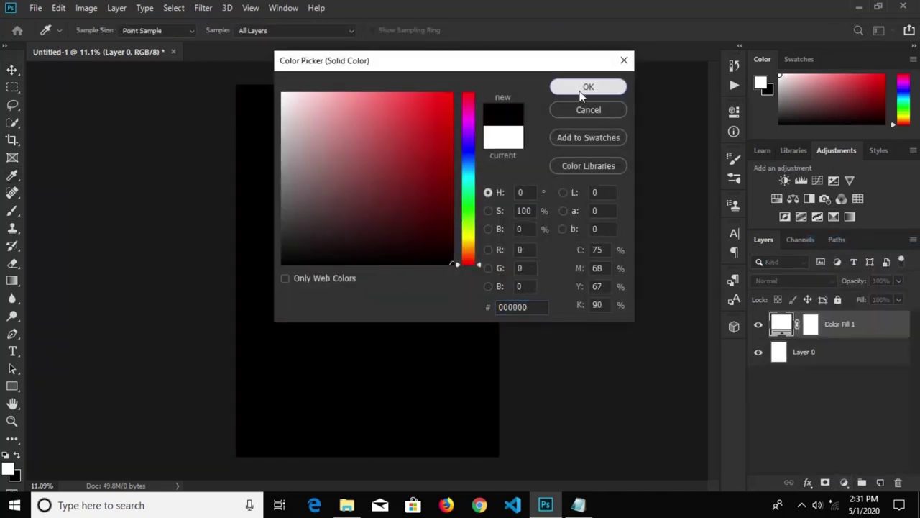
{"action": "left_click", "coordinate": [581, 87]}
Place the red stage curtain image in the document as an embedded object.
{"action": "left_click", "coordinate": [35, 8]}
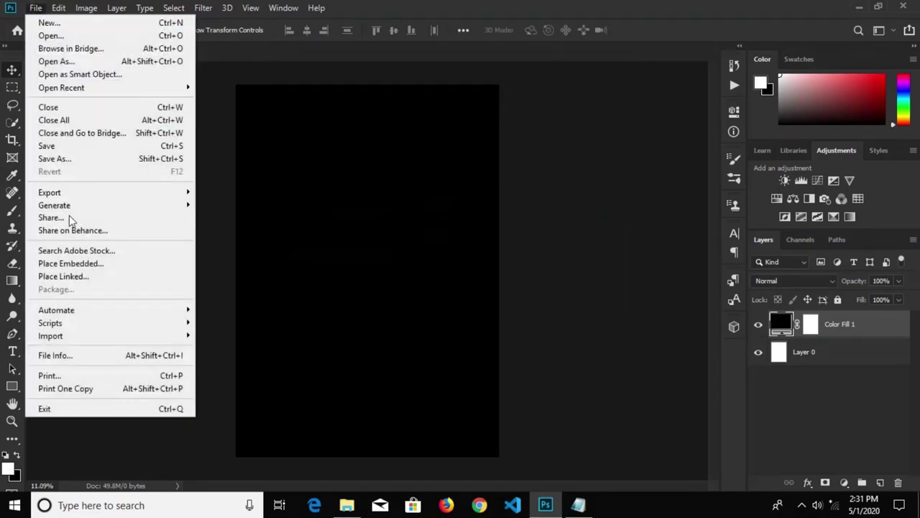
{"action": "left_click", "coordinate": [79, 266]}
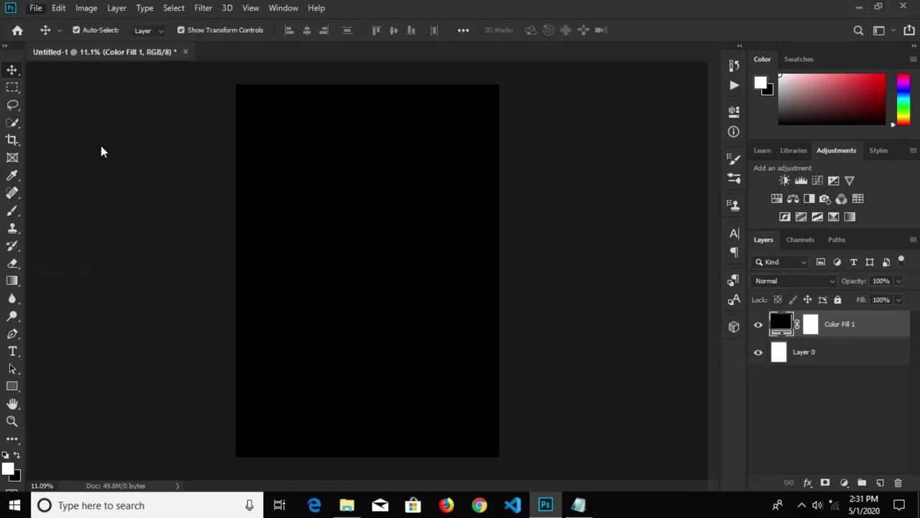
{"action": "left_click", "coordinate": [156, 119]}
{"action": "left_click", "coordinate": [345, 301]}
Scale the curtain to about 97.8% and position it across the upper part of the page, slightly overhanging the edges.
{"action": "left_click_drag", "start_coordinate": [325, 195], "coordinate": [301, 95]}
{"action": "left_click_drag", "start_coordinate": [476, 251], "coordinate": [526, 285]}
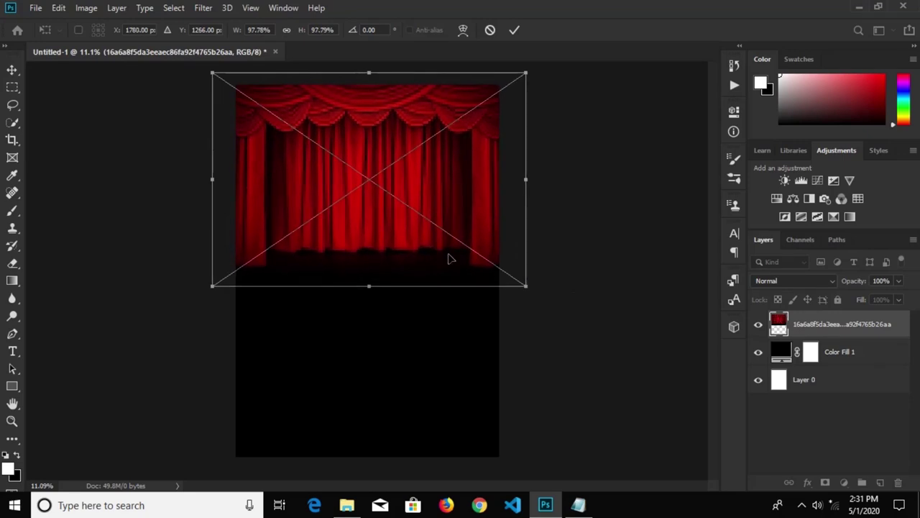
{"action": "left_click_drag", "start_coordinate": [447, 257], "coordinate": [446, 269]}
{"action": "left_click_drag", "start_coordinate": [444, 236], "coordinate": [442, 228]}
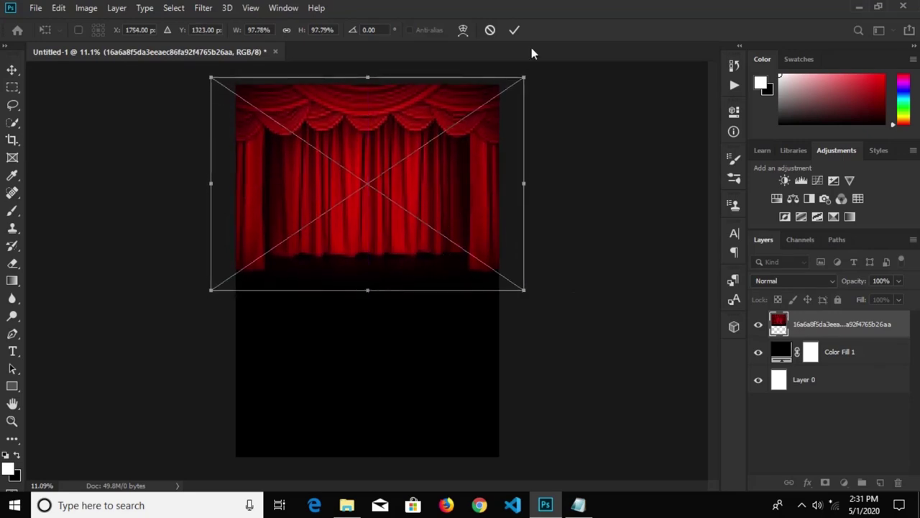
{"action": "left_click", "coordinate": [514, 31]}
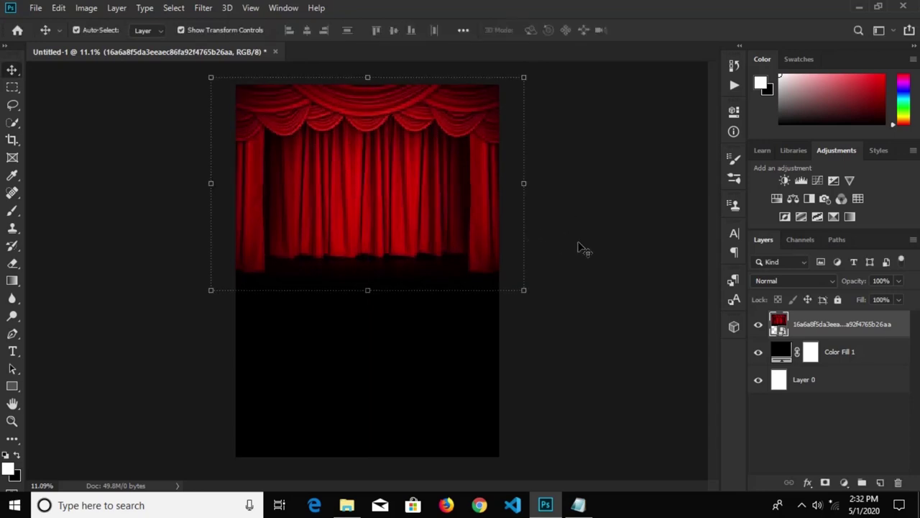
{"action": "left_click", "coordinate": [601, 245]}
{"action": "left_click", "coordinate": [358, 200]}
{"action": "left_click", "coordinate": [198, 180]}
{"action": "left_click", "coordinate": [34, 8]}
{"action": "left_click", "coordinate": [421, 190]}
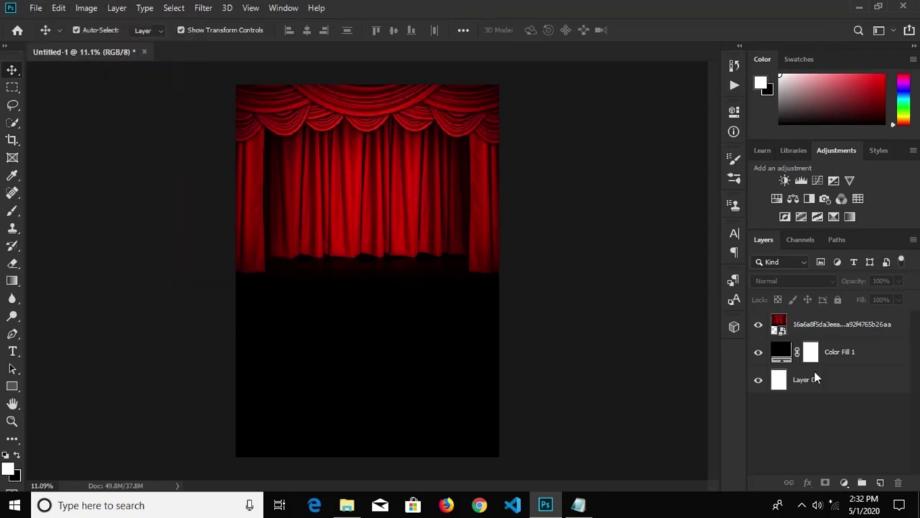
Add a layer mask to the curtain and paint it with a soft 500-size black brush to hide the stage floor below the drapes.
{"action": "left_click", "coordinate": [804, 335]}
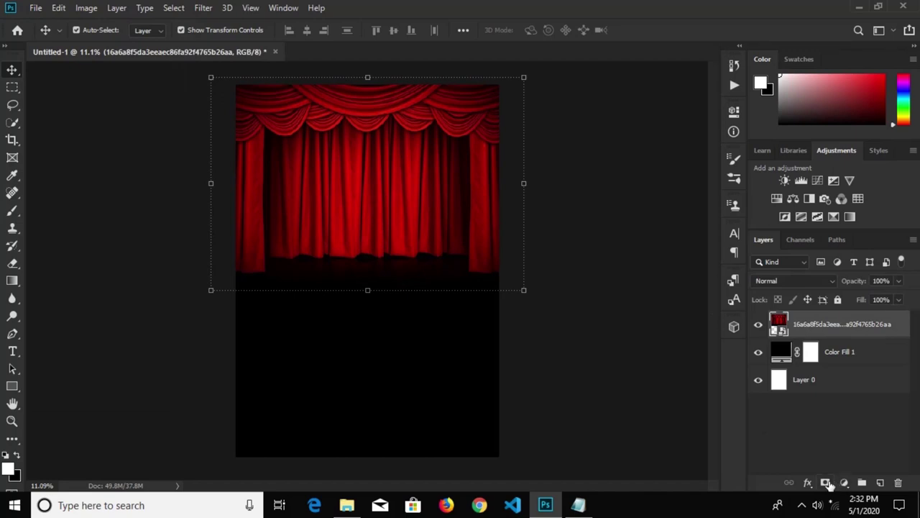
{"action": "left_click", "coordinate": [825, 483]}
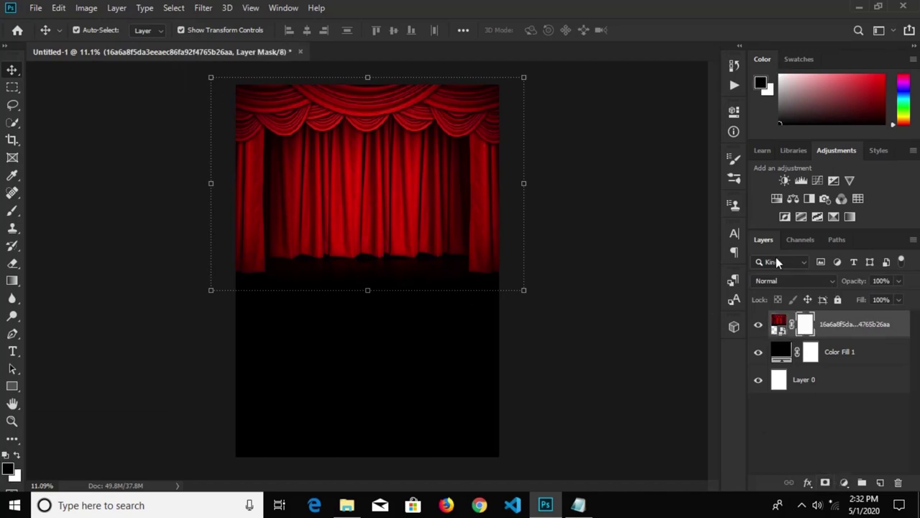
{"action": "key", "text": "b"}
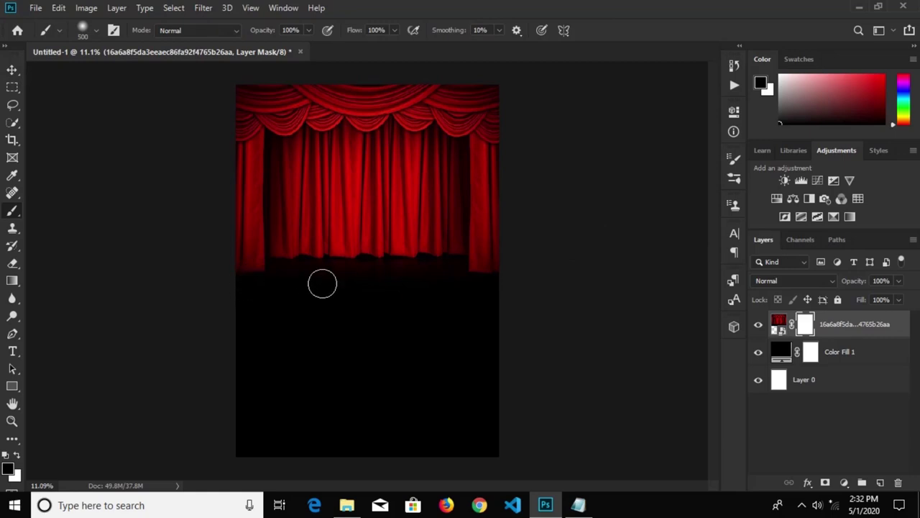
{"action": "left_click_drag", "start_coordinate": [353, 272], "coordinate": [285, 269]}
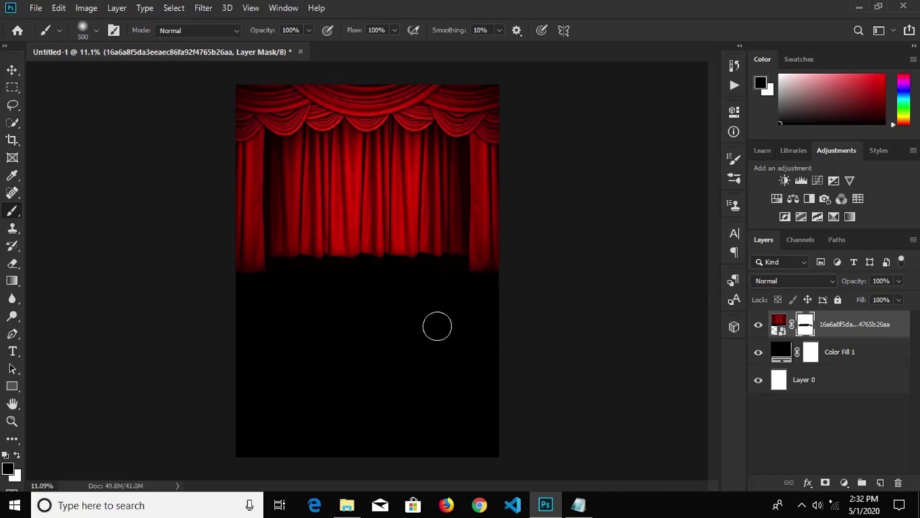
Place the striped popcorn box image, the kisspng-popcorn-maker PNG from the Download 2 folder, as an embedded object.
{"action": "left_click", "coordinate": [11, 70]}
{"action": "scroll", "coordinate": [123, 181], "scroll_direction": "down", "scroll_amount": 1}
{"action": "left_click", "coordinate": [123, 181]}
{"action": "left_click", "coordinate": [35, 8]}
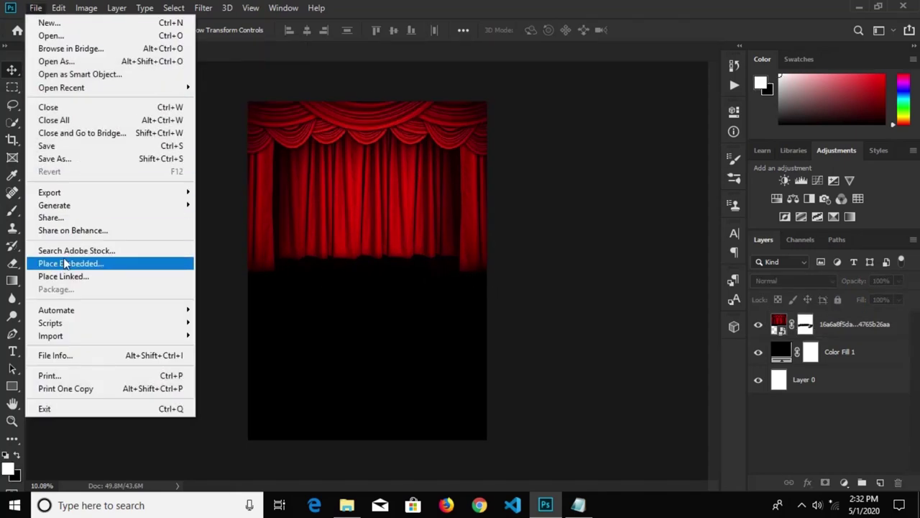
{"action": "left_click", "coordinate": [65, 263]}
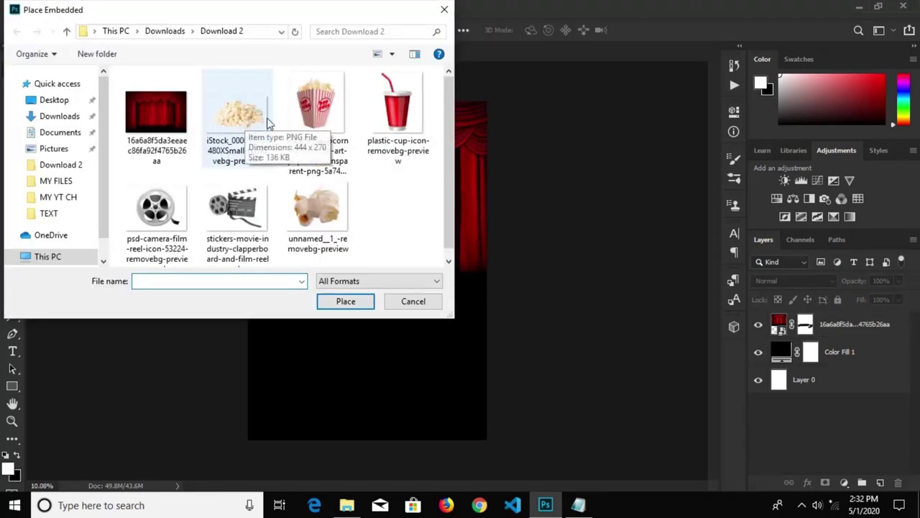
{"action": "left_click", "coordinate": [313, 141]}
{"action": "left_click", "coordinate": [344, 305]}
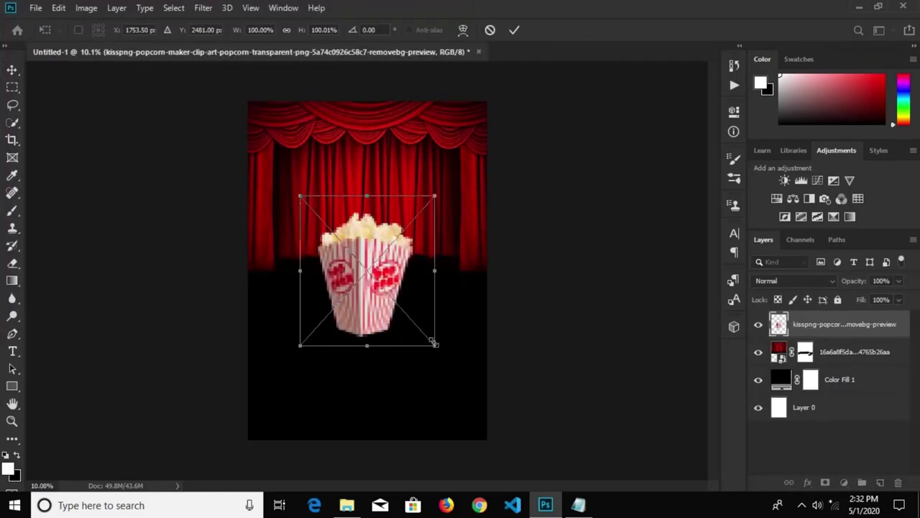
Enlarge the popcorn box in the middle of the page and commit the transformation.
{"action": "left_click_drag", "start_coordinate": [434, 343], "coordinate": [447, 360]}
{"action": "left_click", "coordinate": [514, 29]}
{"action": "scroll", "coordinate": [391, 233], "scroll_direction": "up", "scroll_amount": 1}
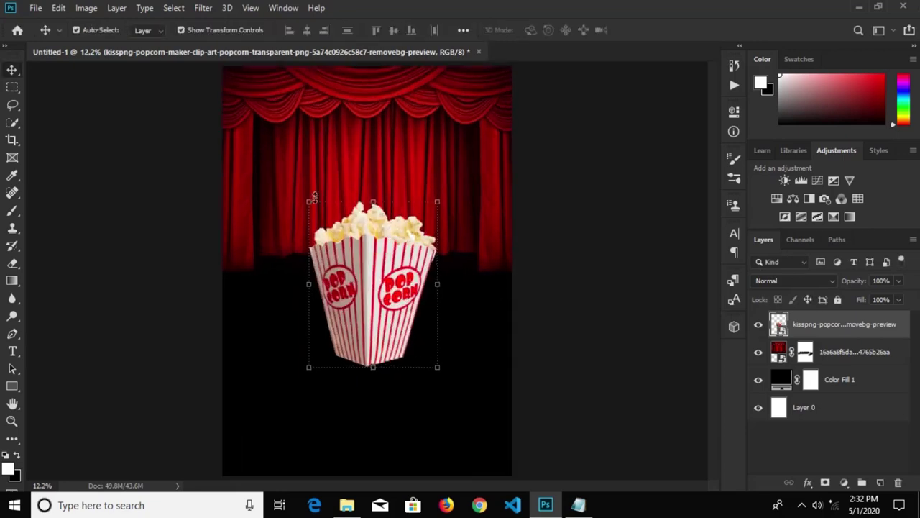
{"action": "left_click_drag", "start_coordinate": [311, 197], "coordinate": [270, 164]}
{"action": "left_click", "coordinate": [512, 30]}
{"action": "scroll", "coordinate": [556, 139], "scroll_direction": "down", "scroll_amount": 1}
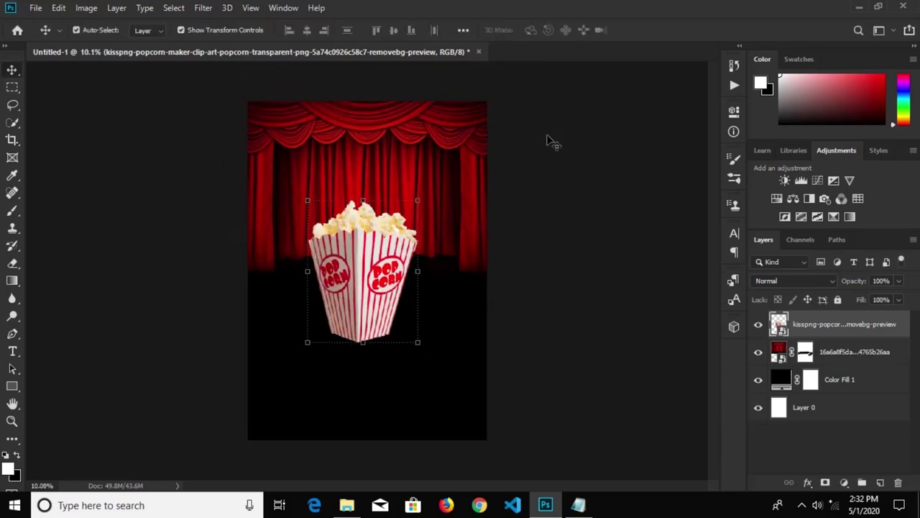
Centre the popcorn box horizontally on the whole canvas, then clear the selection.
{"action": "key", "text": "ctrl+a"}
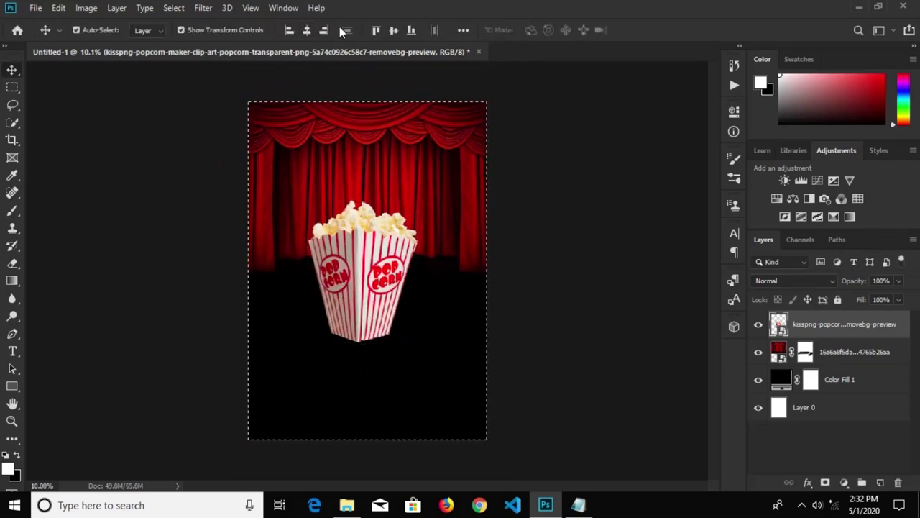
{"action": "left_click", "coordinate": [308, 27]}
{"action": "key", "text": "ctrl+d"}
{"action": "left_click", "coordinate": [541, 151]}
Place plastic-cup-icon-removebg-preview from the Download 2 folder as an embedded object.
{"action": "left_click", "coordinate": [35, 9]}
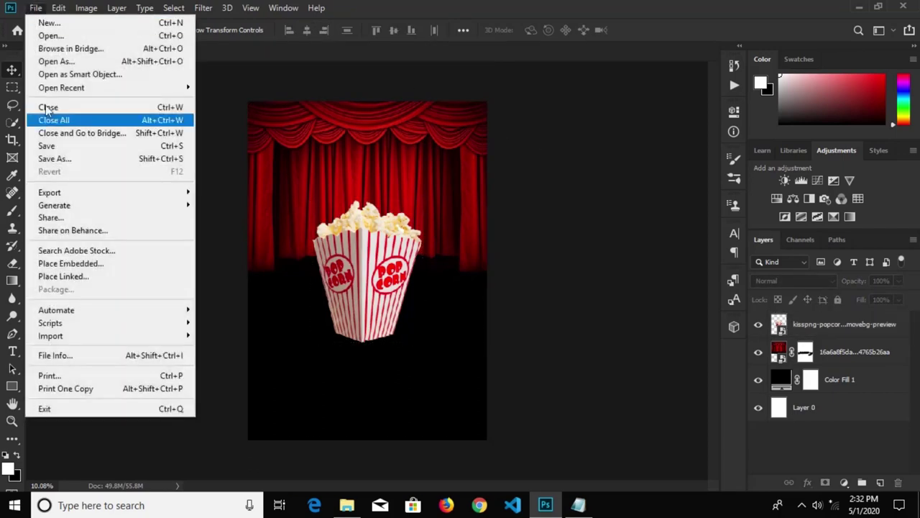
{"action": "left_click", "coordinate": [101, 264]}
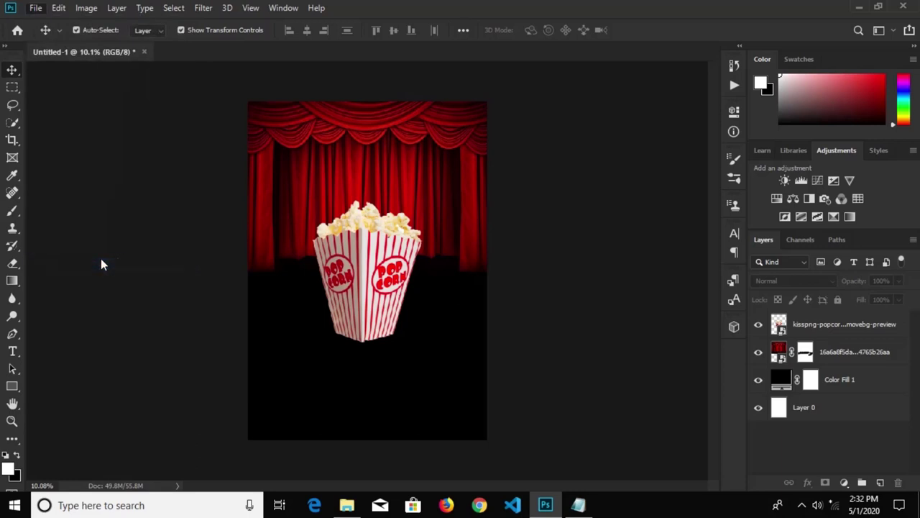
{"action": "left_click", "coordinate": [386, 141]}
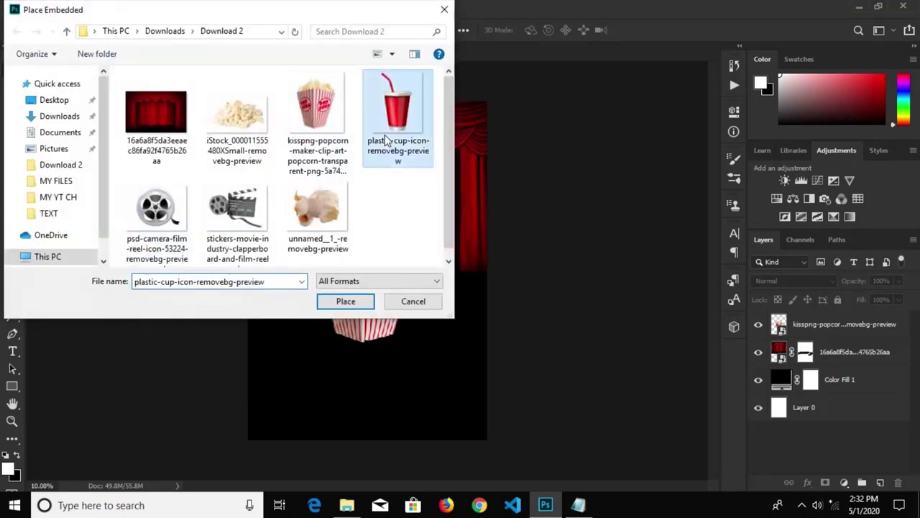
{"action": "left_click", "coordinate": [346, 301]}
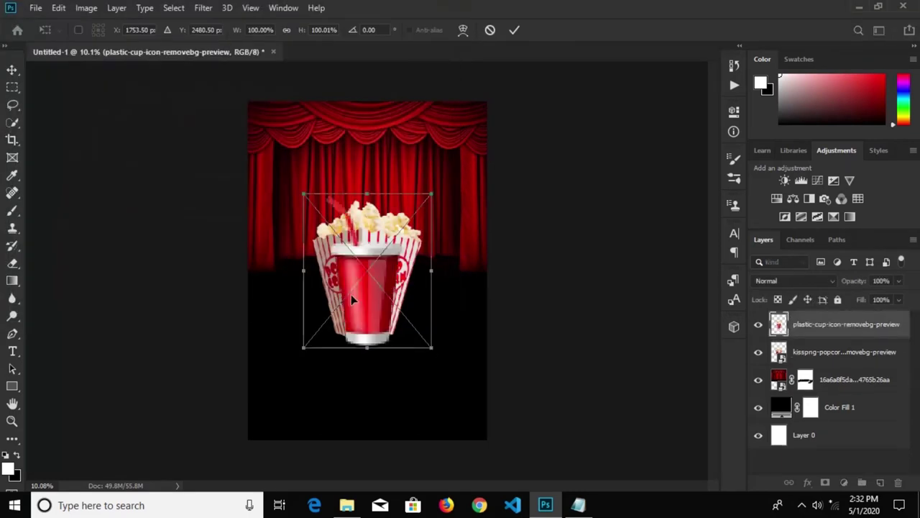
Flip the red cup horizontally and move it to the right side of the popcorn box.
{"action": "right_click", "coordinate": [360, 310]}
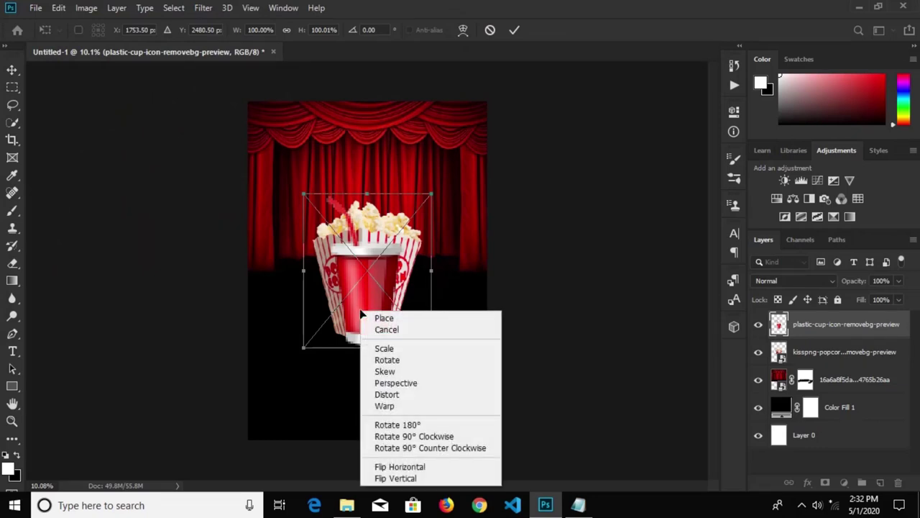
{"action": "left_click", "coordinate": [399, 466]}
{"action": "left_click_drag", "start_coordinate": [364, 282], "coordinate": [417, 278]}
{"action": "left_click", "coordinate": [516, 30]}
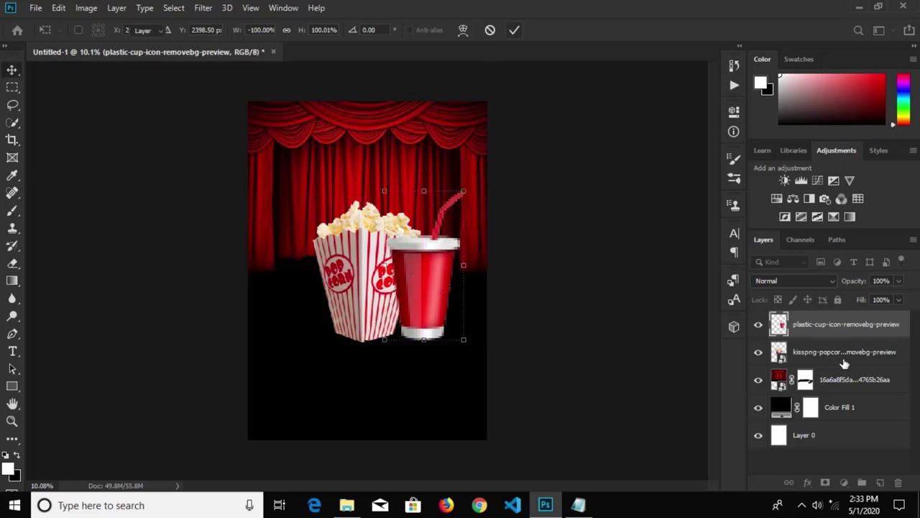
Move the cup layer directly below the popcorn layer so the cup stands behind the box.
{"action": "left_click_drag", "start_coordinate": [856, 332], "coordinate": [854, 366]}
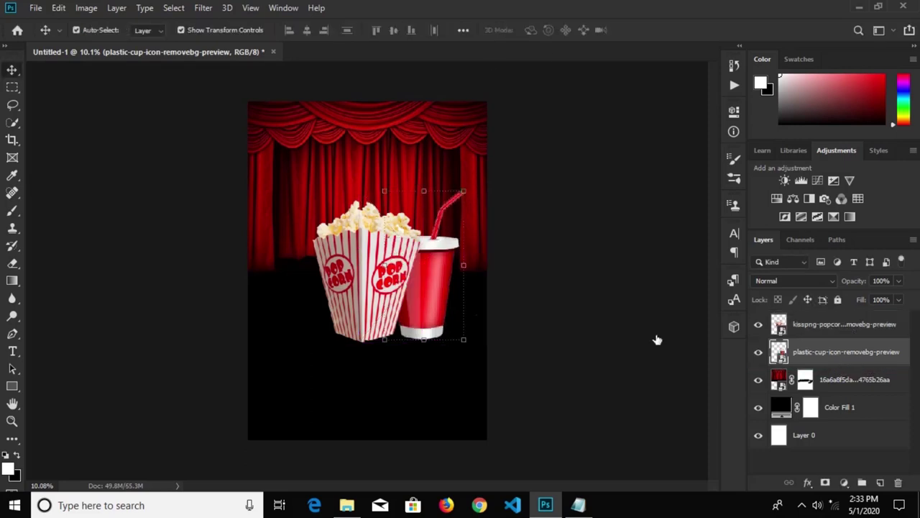
{"action": "scroll", "coordinate": [431, 293], "scroll_direction": "up", "scroll_amount": 3}
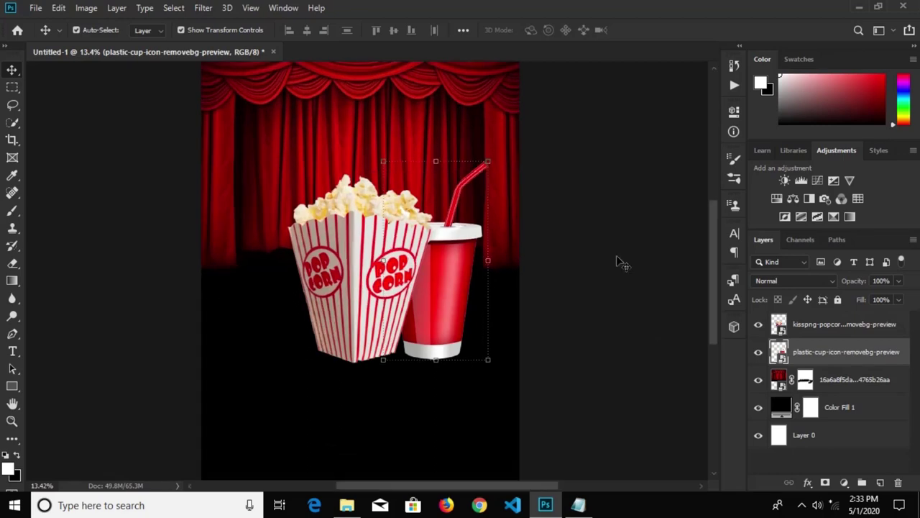
Place the psd-camera-film-reel-icon-53224 image from the Download 2 folder as an embedded object.
{"action": "left_click", "coordinate": [619, 262]}
{"action": "left_click", "coordinate": [36, 8]}
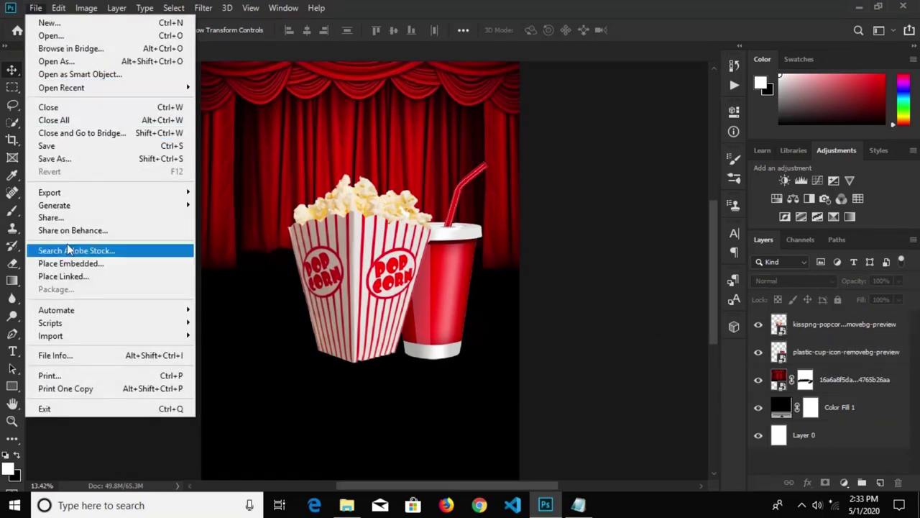
{"action": "left_click", "coordinate": [72, 265]}
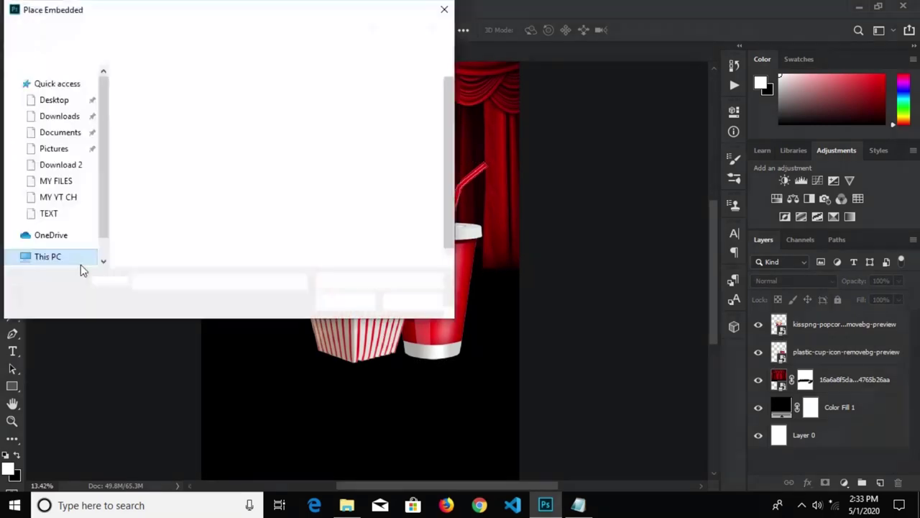
{"action": "left_click", "coordinate": [144, 231]}
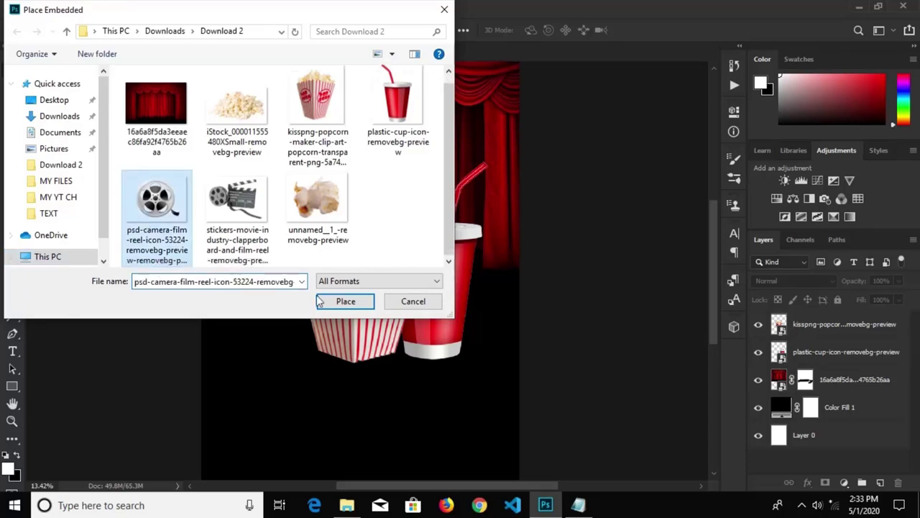
{"action": "left_click", "coordinate": [327, 300]}
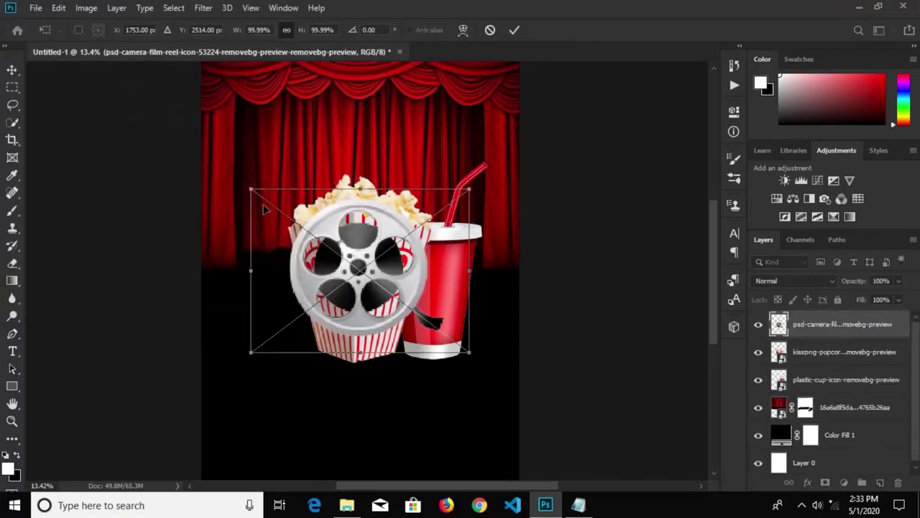
Scale down the film reel and position it at the lower left side of the popcorn box, overlapping its edge.
{"action": "left_click_drag", "start_coordinate": [251, 191], "coordinate": [323, 245]}
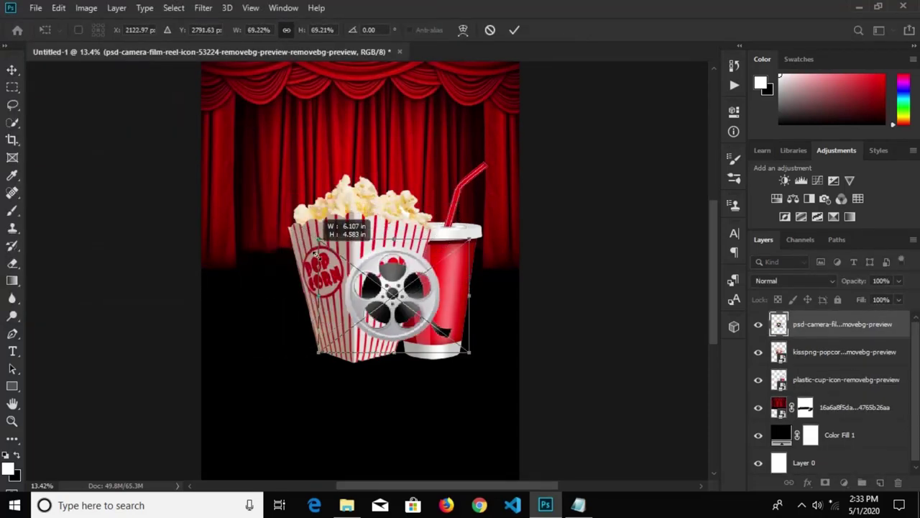
{"action": "left_click_drag", "start_coordinate": [417, 278], "coordinate": [359, 286]}
{"action": "left_click_drag", "start_coordinate": [344, 317], "coordinate": [299, 337]}
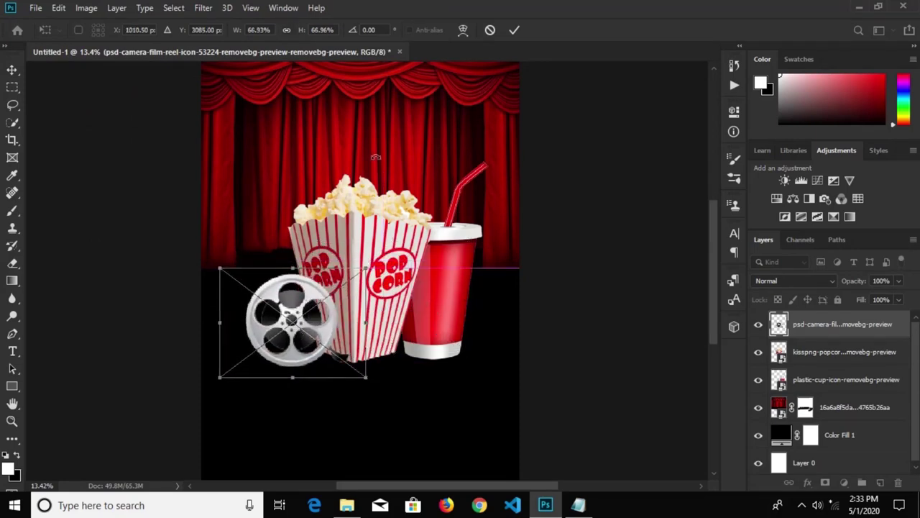
{"action": "left_click", "coordinate": [515, 30]}
{"action": "mouse_move", "coordinate": [245, 272]}
{"action": "left_mouse_down"}
{"action": "mouse_move", "coordinate": [220, 267]}
{"action": "mouse_move", "coordinate": [244, 285]}
{"action": "left_mouse_up"}
{"action": "left_click_drag", "start_coordinate": [303, 325], "coordinate": [284, 332]}
{"action": "left_click", "coordinate": [516, 32]}
Place the stickers-movie-industry-clapperboard-and-film-reel image from the Download 2 folder as an embedded object.
{"action": "left_click", "coordinate": [35, 7]}
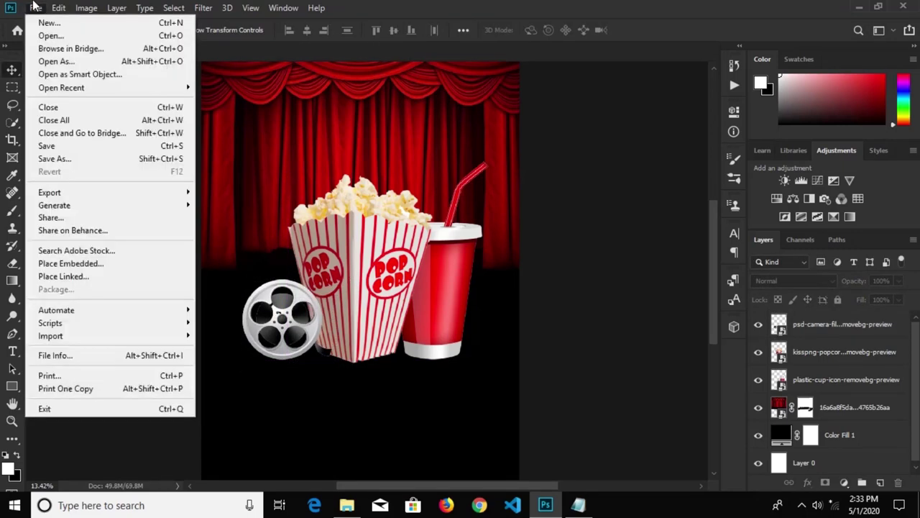
{"action": "left_click", "coordinate": [62, 266]}
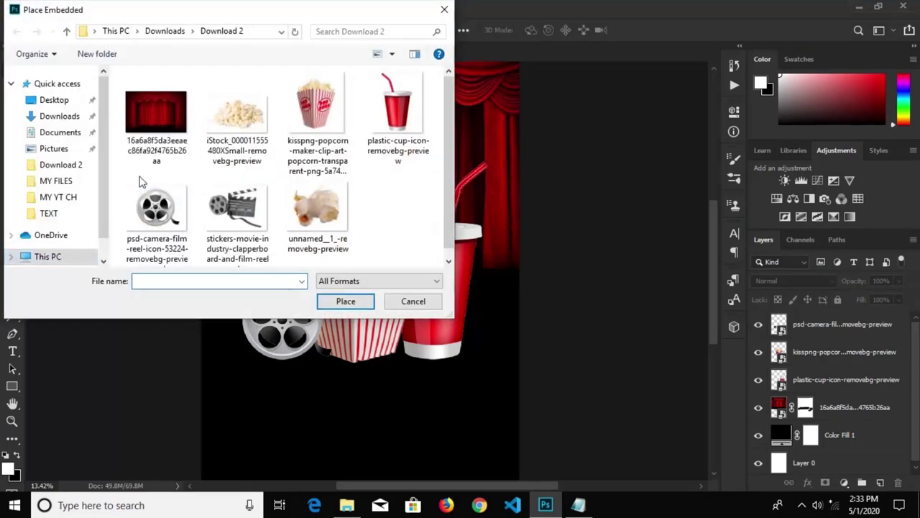
{"action": "left_click", "coordinate": [238, 212]}
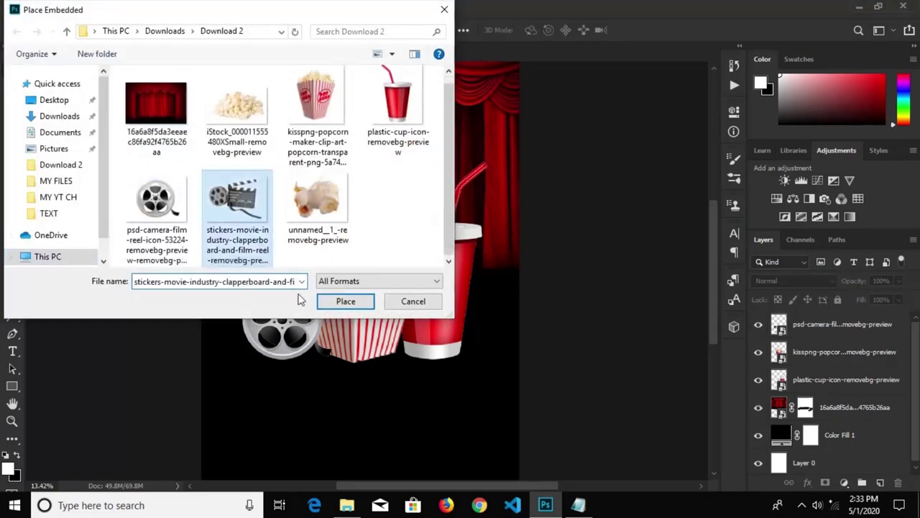
{"action": "left_click", "coordinate": [340, 301]}
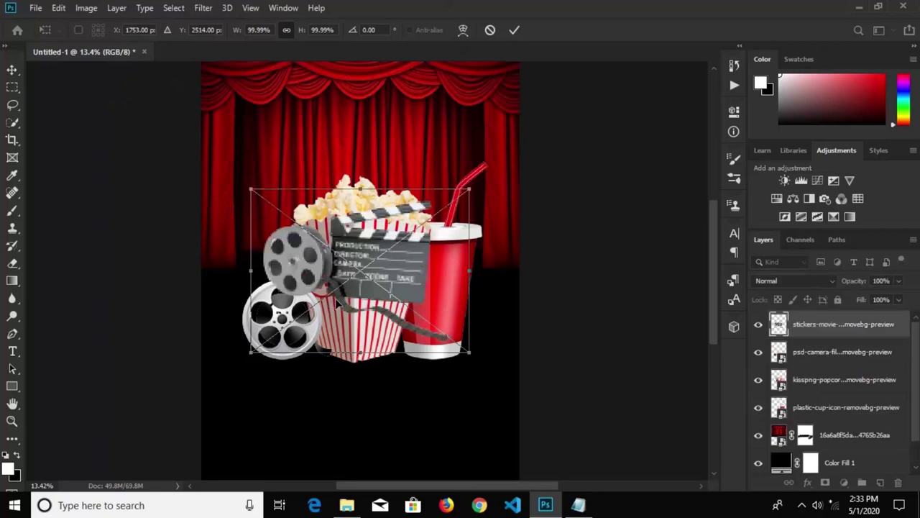
Flip the clapperboard image horizontally, scale it to about 76%, and move it in front of the cup's base.
{"action": "right_click", "coordinate": [367, 270]}
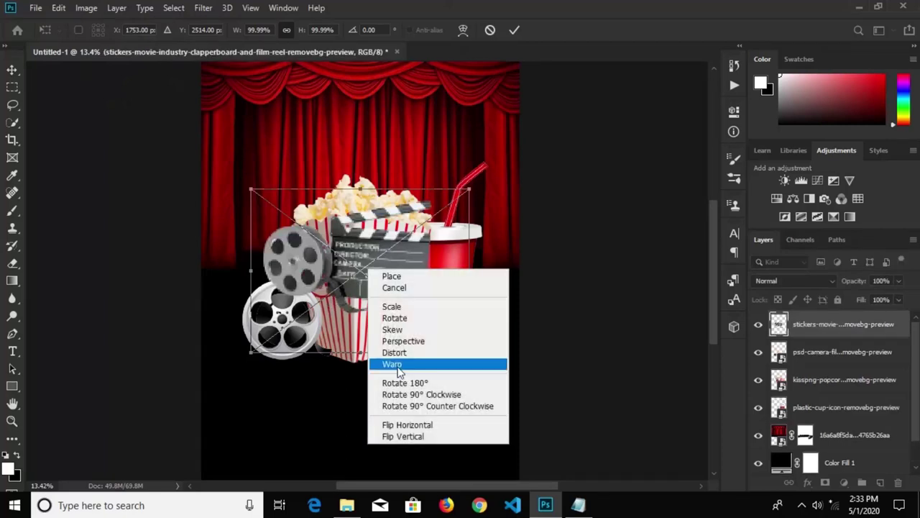
{"action": "left_click", "coordinate": [424, 426]}
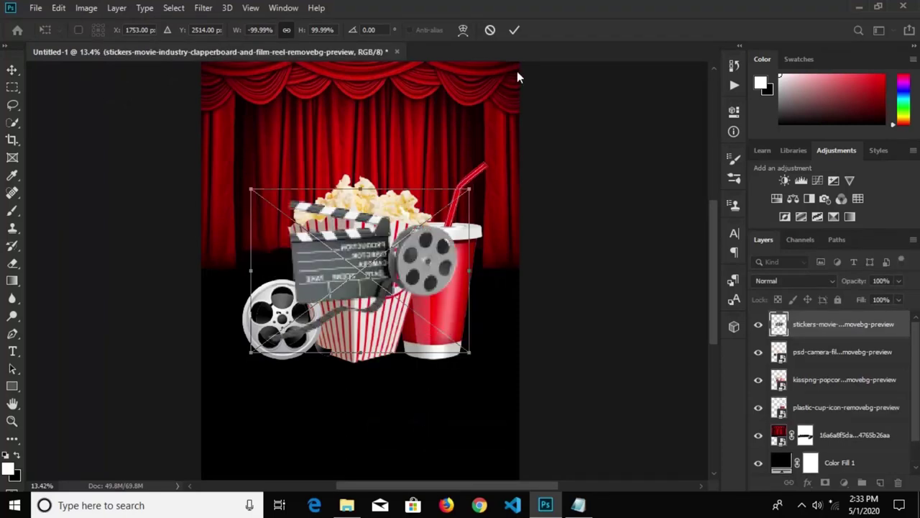
{"action": "left_click_drag", "start_coordinate": [244, 188], "coordinate": [303, 229]}
{"action": "left_click_drag", "start_coordinate": [359, 288], "coordinate": [397, 355]}
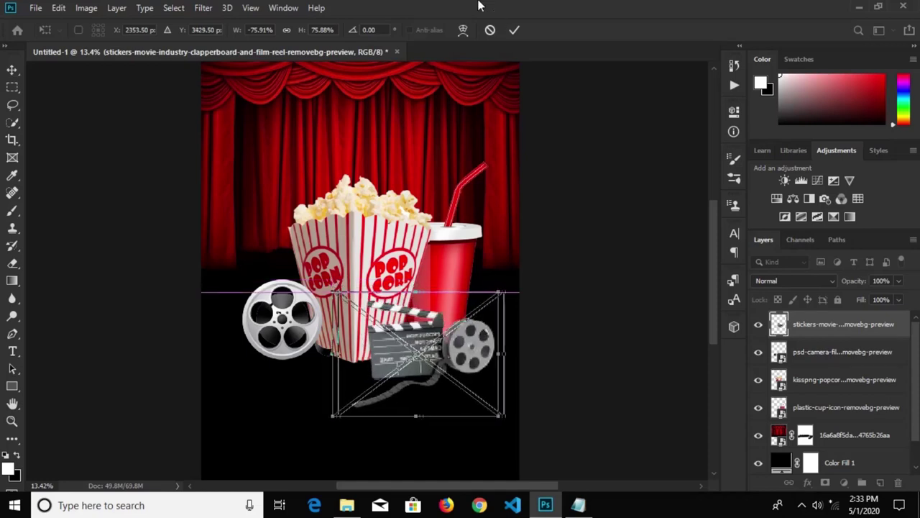
{"action": "left_click", "coordinate": [515, 30]}
{"action": "left_click", "coordinate": [35, 7]}
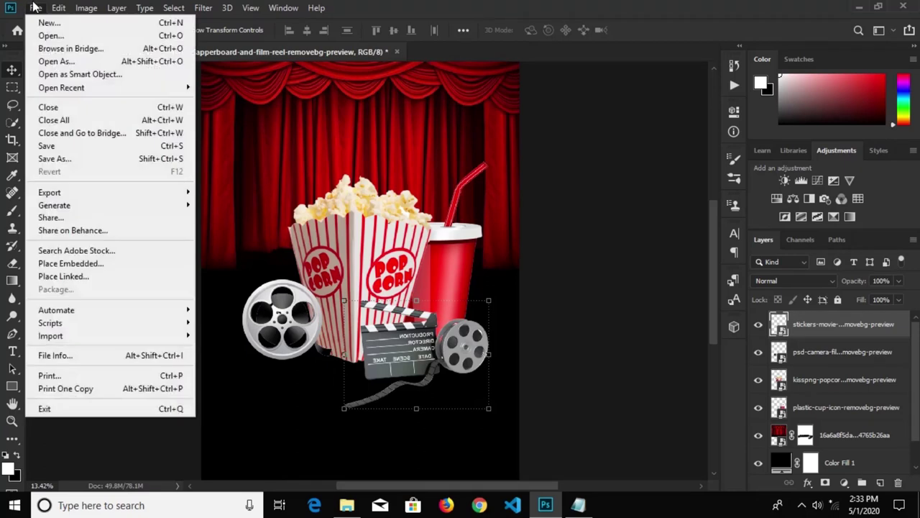
{"action": "left_click", "coordinate": [110, 264]}
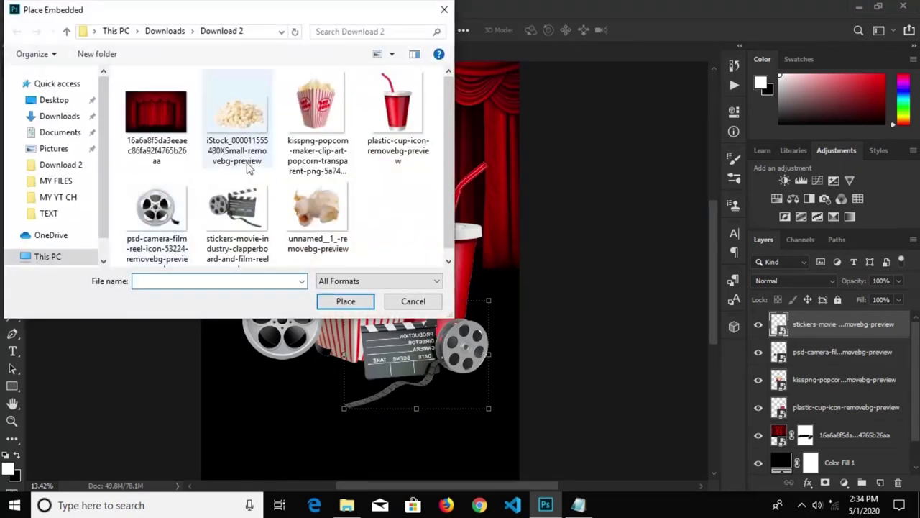
{"action": "left_click", "coordinate": [236, 126]}
{"action": "left_click", "coordinate": [343, 301]}
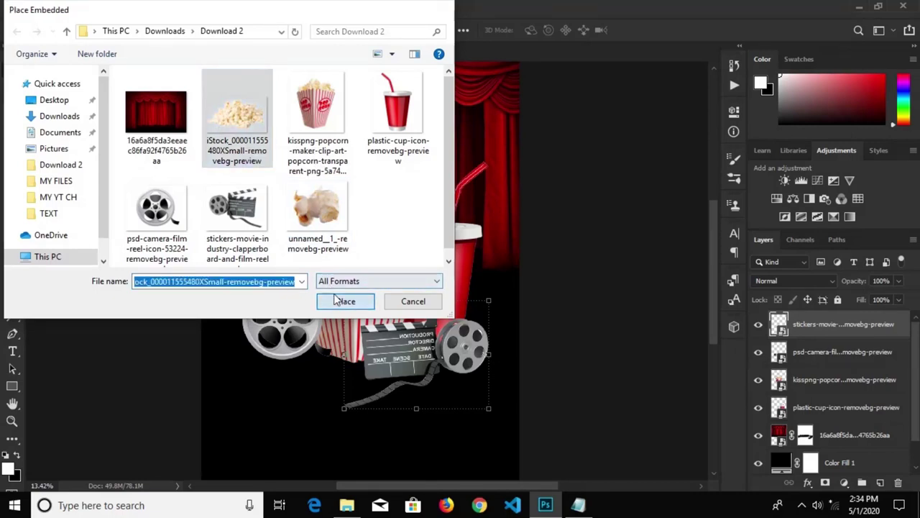
Enlarge the loose popcorn pile to about 352% and centre it in front of the popcorn box's base.
{"action": "left_click_drag", "start_coordinate": [335, 284], "coordinate": [209, 363]}
{"action": "left_click_drag", "start_coordinate": [293, 318], "coordinate": [342, 344]}
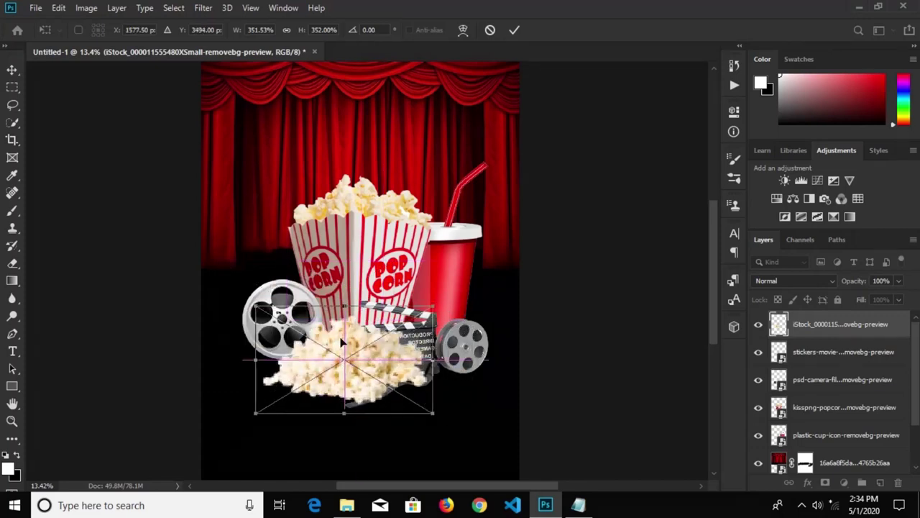
{"action": "left_click", "coordinate": [514, 32]}
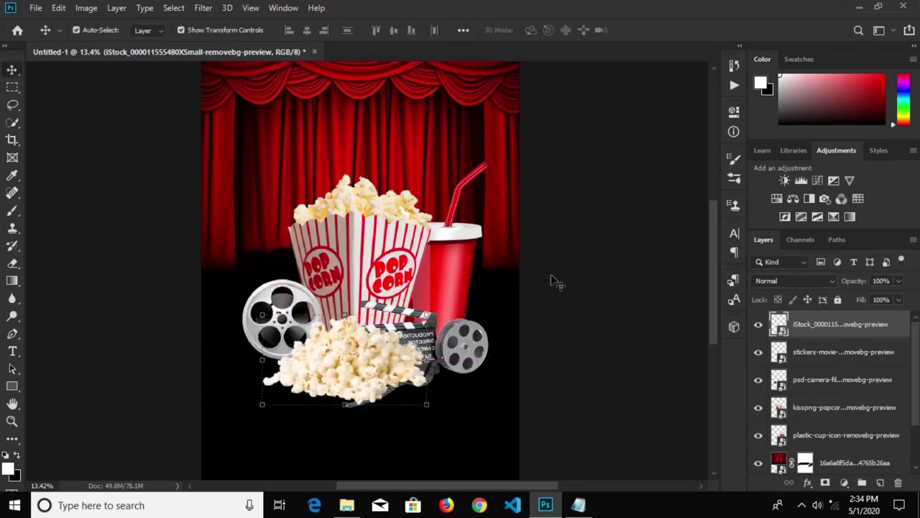
{"action": "left_click", "coordinate": [531, 292]}
{"action": "left_click_drag", "start_coordinate": [346, 364], "coordinate": [361, 366]}
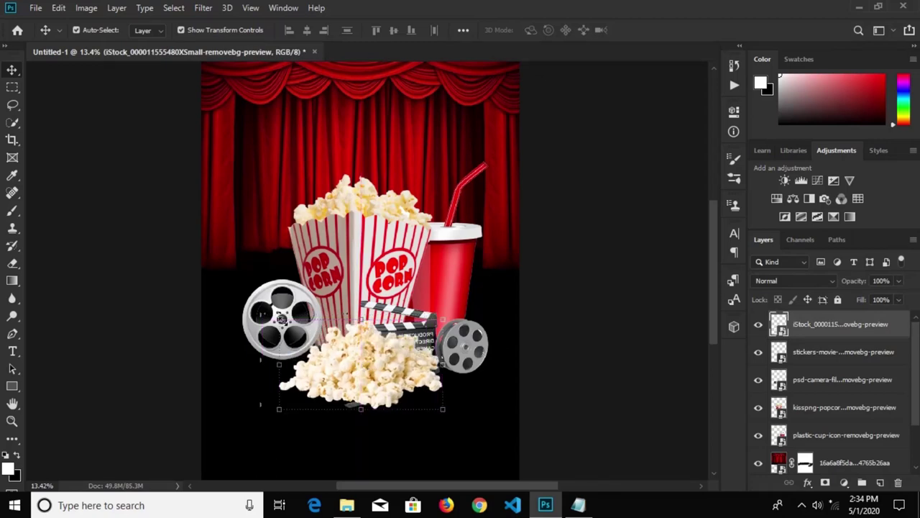
Enlarge the loose popcorn pile to about 395%, shift it slightly downward, and clear the selection.
{"action": "key", "text": "ctrl+t"}
{"action": "left_click_drag", "start_coordinate": [268, 354], "coordinate": [259, 307]}
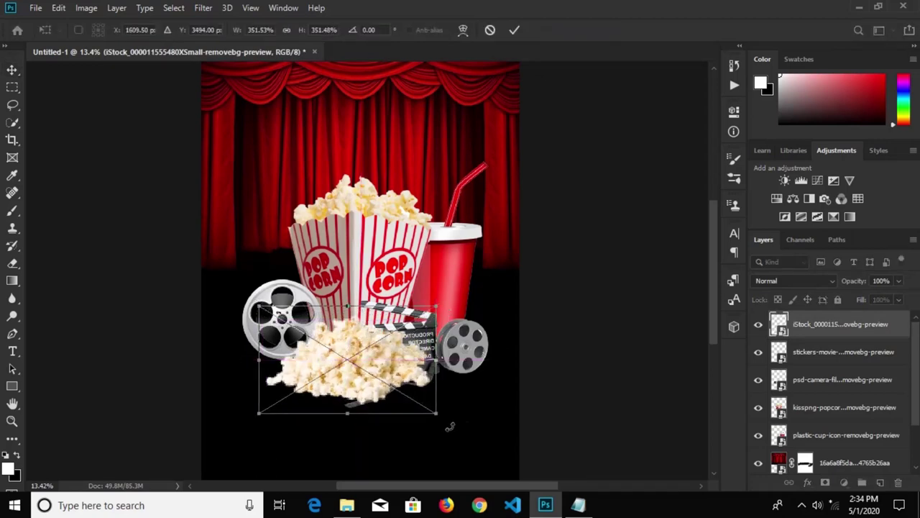
{"action": "left_click_drag", "start_coordinate": [435, 417], "coordinate": [458, 426]}
{"action": "left_click_drag", "start_coordinate": [401, 379], "coordinate": [393, 386]}
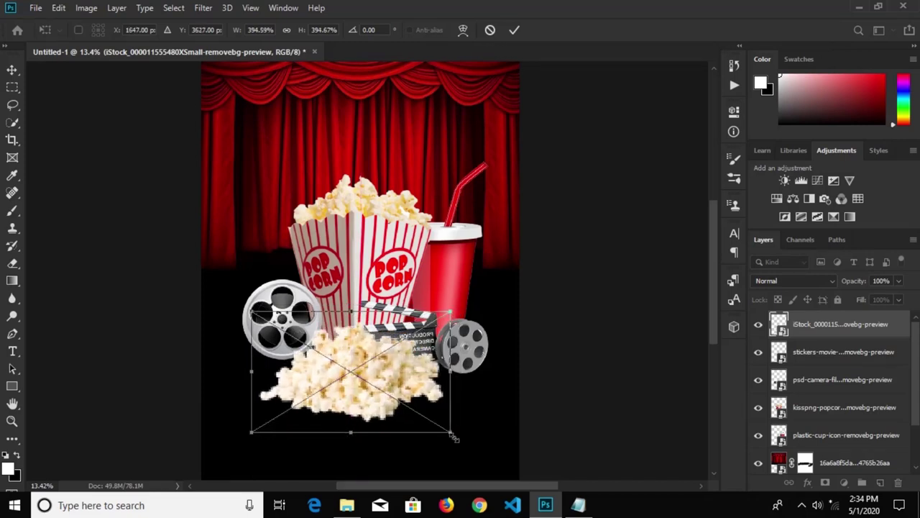
{"action": "left_click", "coordinate": [514, 30]}
{"action": "scroll", "coordinate": [516, 195], "scroll_direction": "down", "scroll_amount": 2}
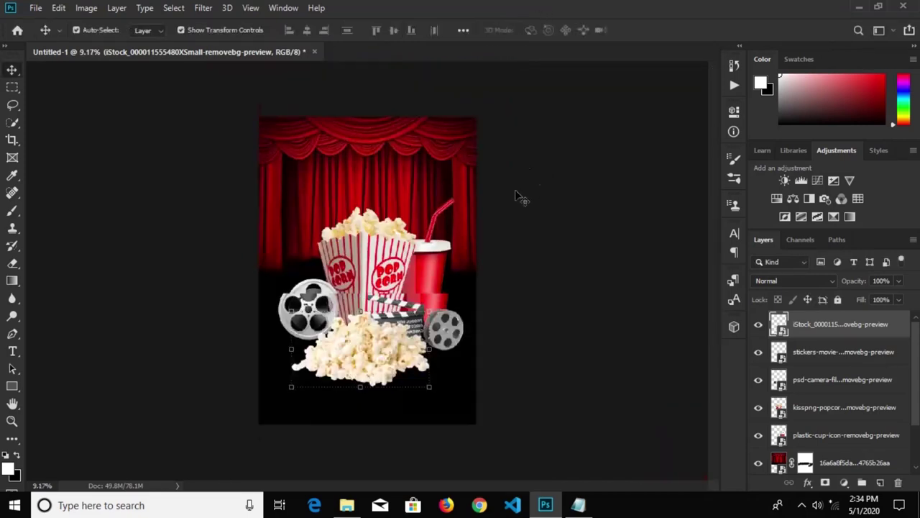
{"action": "left_click", "coordinate": [506, 242]}
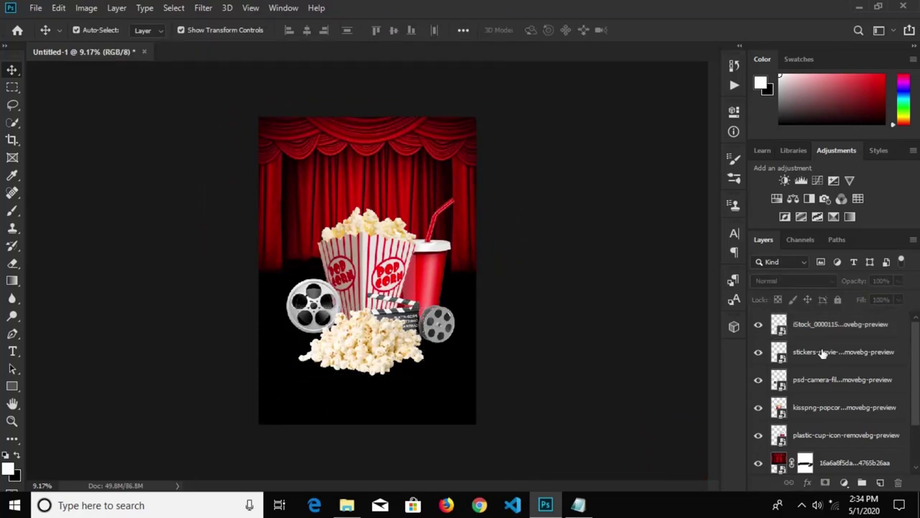
Group the popcorn pile, clapperboard, film reel, popcorn box and cup layers, then check the group by toggling its visibility.
{"action": "left_click", "coordinate": [817, 324]}
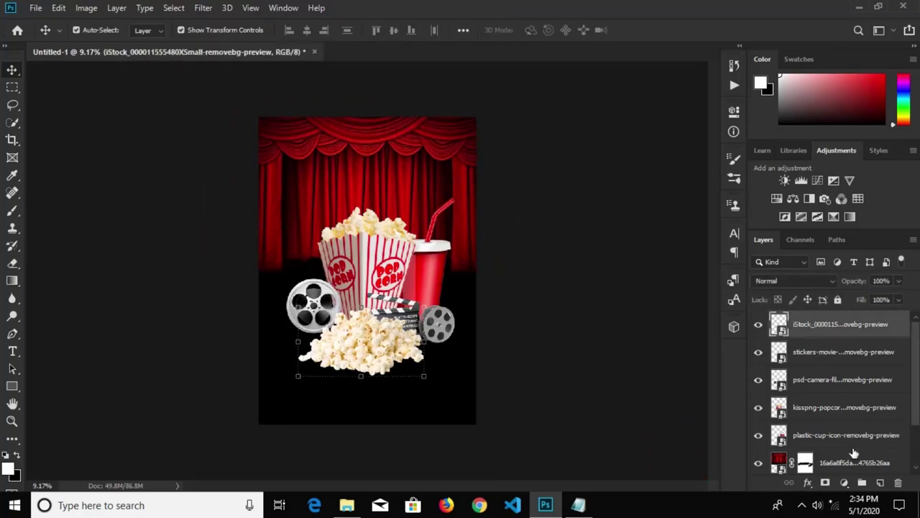
{"action": "left_click", "coordinate": [836, 436], "text": "shift"}
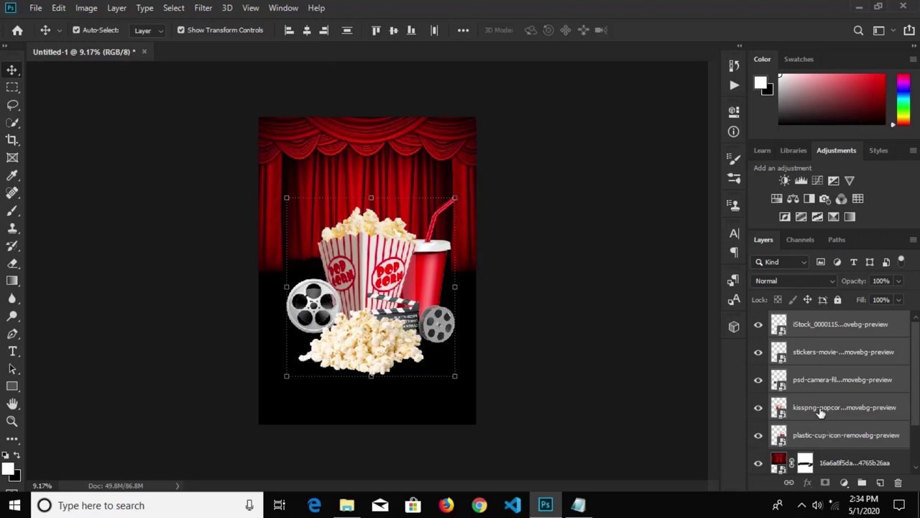
{"action": "key", "text": "ctrl+g"}
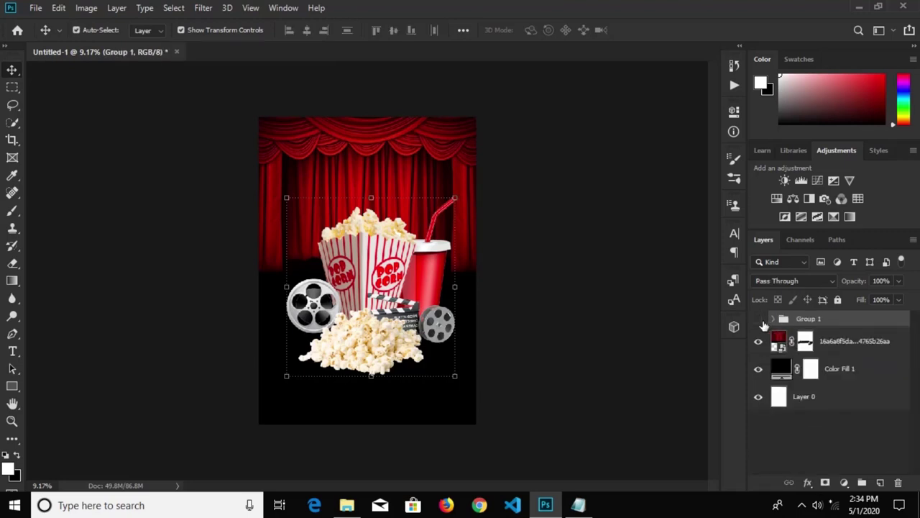
{"action": "left_click", "coordinate": [759, 320]}
{"action": "left_click", "coordinate": [759, 320]}
Scale the group of cinema objects to about 83%, centre it horizontally on the canvas, and clear the selection.
{"action": "left_click_drag", "start_coordinate": [456, 375], "coordinate": [430, 350]}
{"action": "left_click_drag", "start_coordinate": [341, 268], "coordinate": [352, 268]}
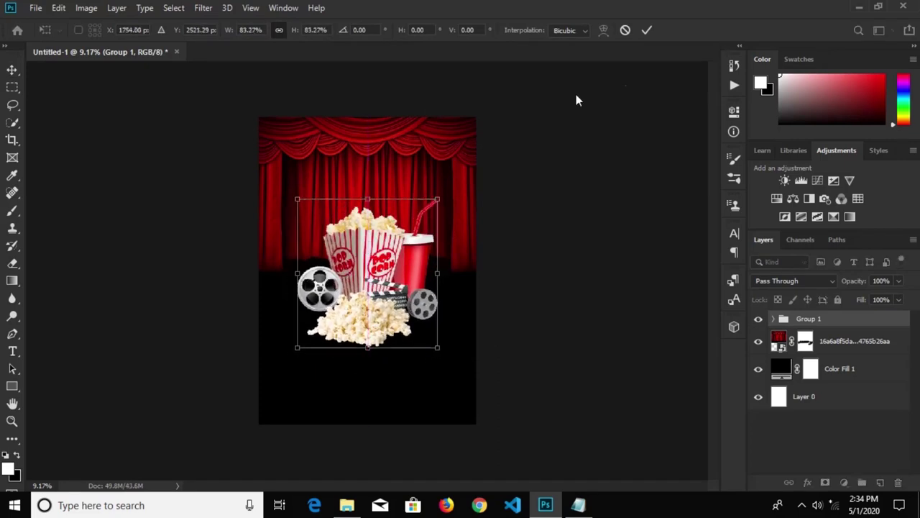
{"action": "key", "text": "Return"}
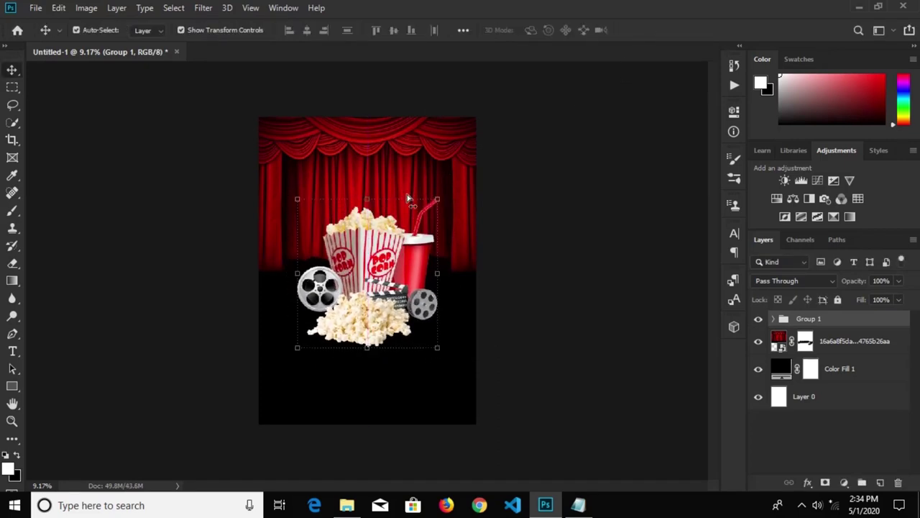
{"action": "left_click", "coordinate": [304, 33]}
{"action": "key", "text": "ctrl+d"}
{"action": "left_click", "coordinate": [524, 244]}
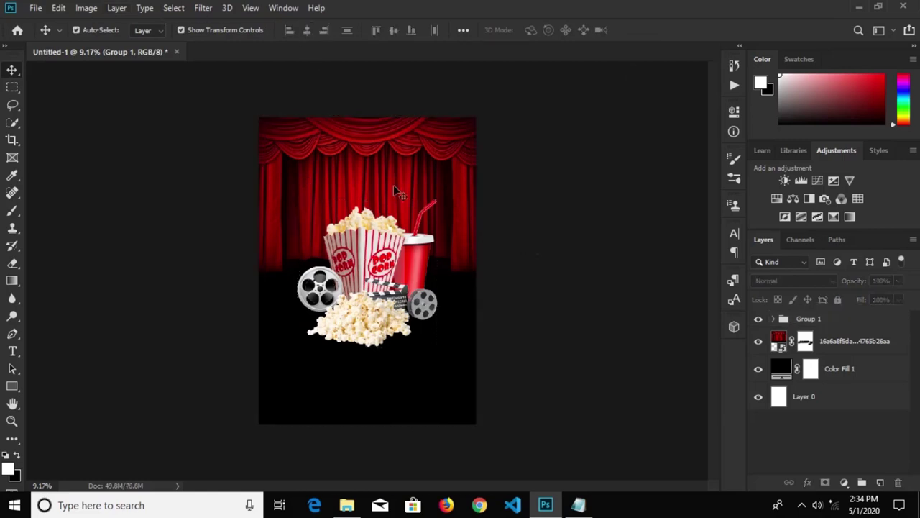
Copy the heading lines "SCISA KNUST" and "Present" from the movie night file in Notepad, then return to the Photoshop poster.
{"action": "left_click", "coordinate": [578, 504]}
{"action": "left_click_drag", "start_coordinate": [112, 61], "coordinate": [23, 59]}
{"action": "key", "text": "Down"}
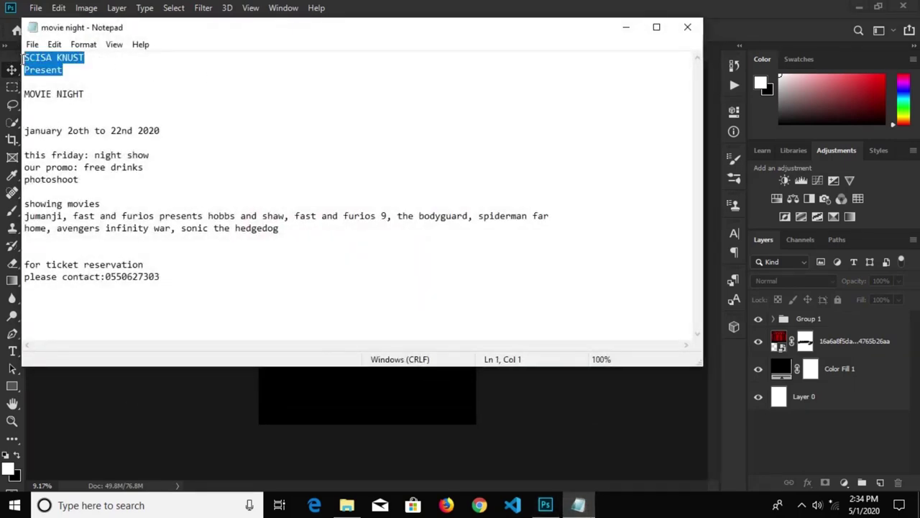
{"action": "left_click", "coordinate": [626, 27]}
{"action": "key", "text": "ctrl+0"}
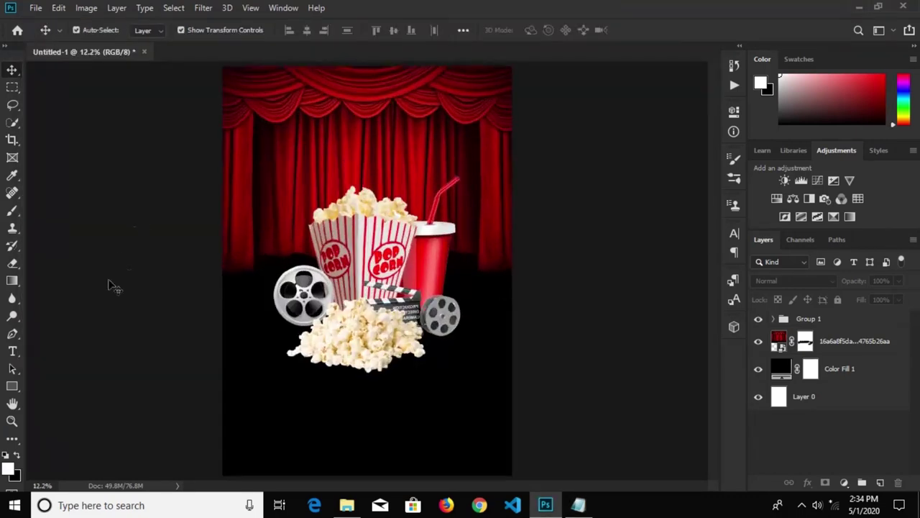
Add a text layer reading "SCISA KNUST Present" over the curtain's top drapes.
{"action": "left_click", "coordinate": [12, 349]}
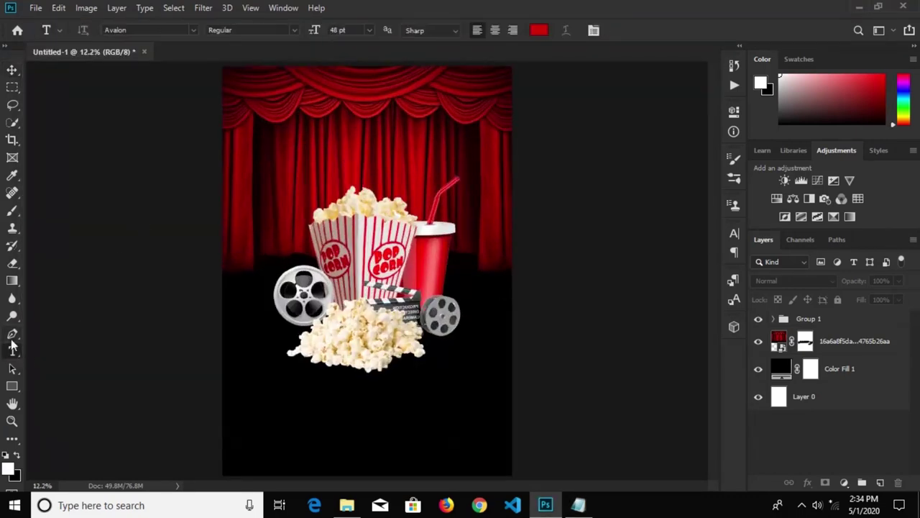
{"action": "left_click", "coordinate": [287, 90]}
{"action": "left_click", "coordinate": [288, 93]}
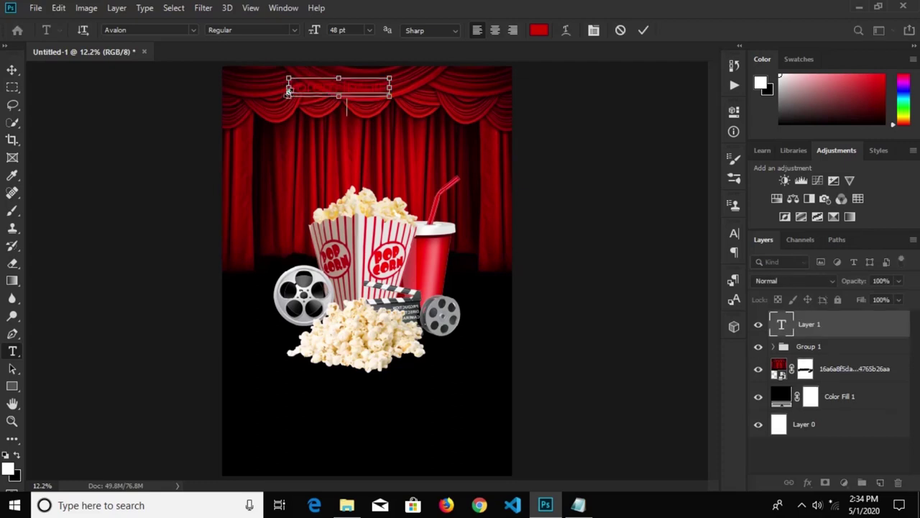
{"action": "left_click", "coordinate": [13, 70]}
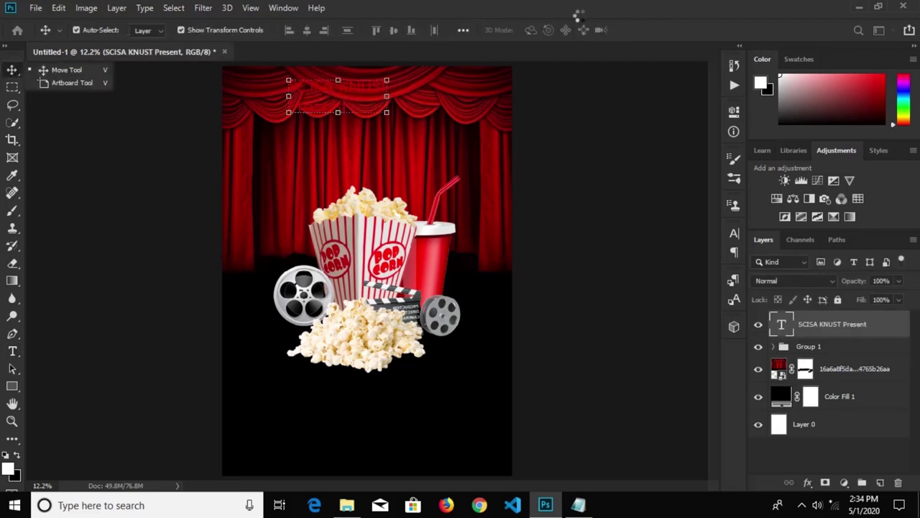
Format the "SCISA KNUST Present" heading in white (ffffff) at 24 pt with faux bold.
{"action": "left_click", "coordinate": [734, 235]}
{"action": "left_click", "coordinate": [692, 309]}
{"action": "type", "text": "ffffff"}
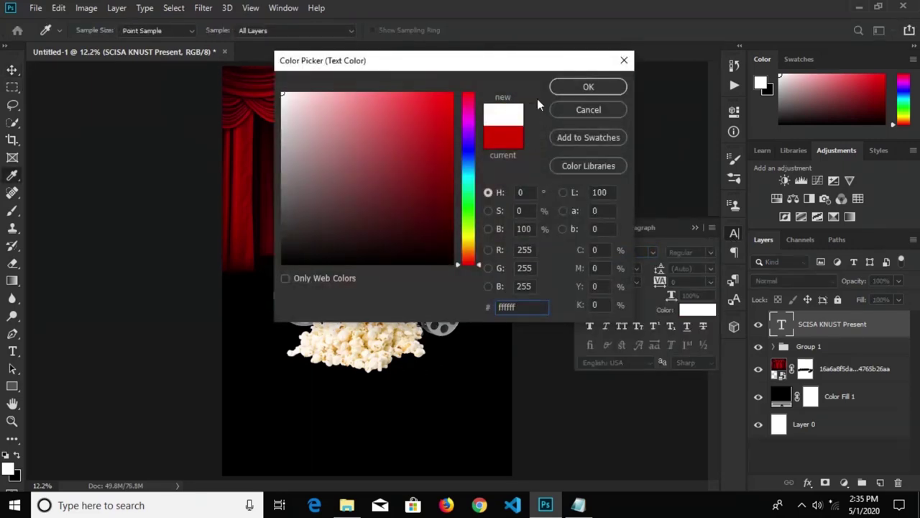
{"action": "left_click", "coordinate": [588, 86]}
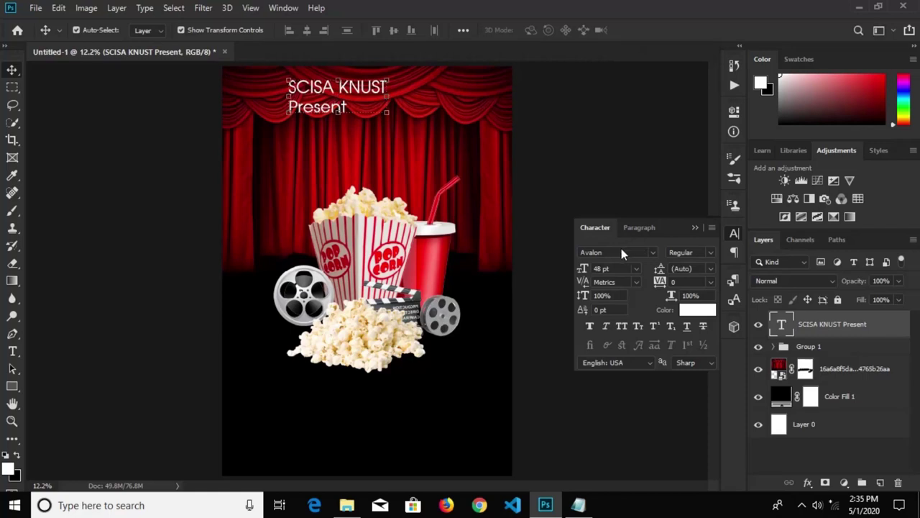
{"action": "left_click", "coordinate": [635, 268]}
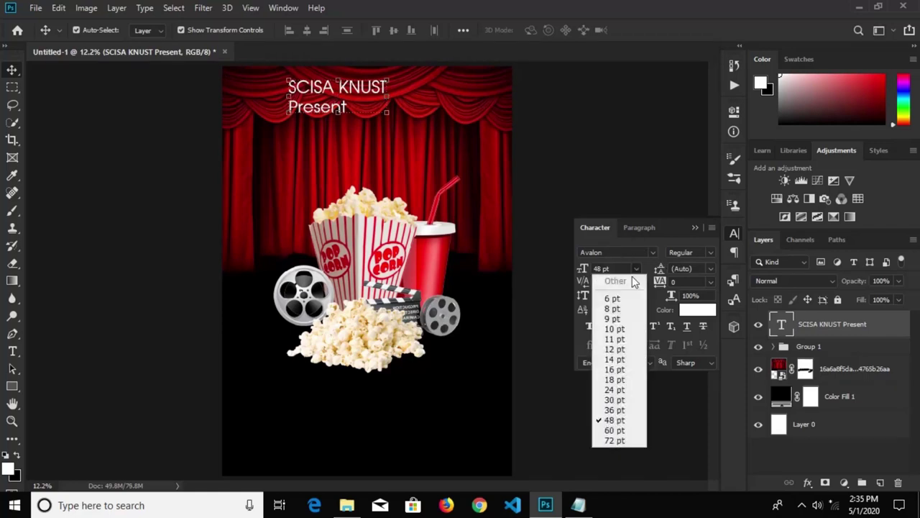
{"action": "left_click", "coordinate": [615, 390]}
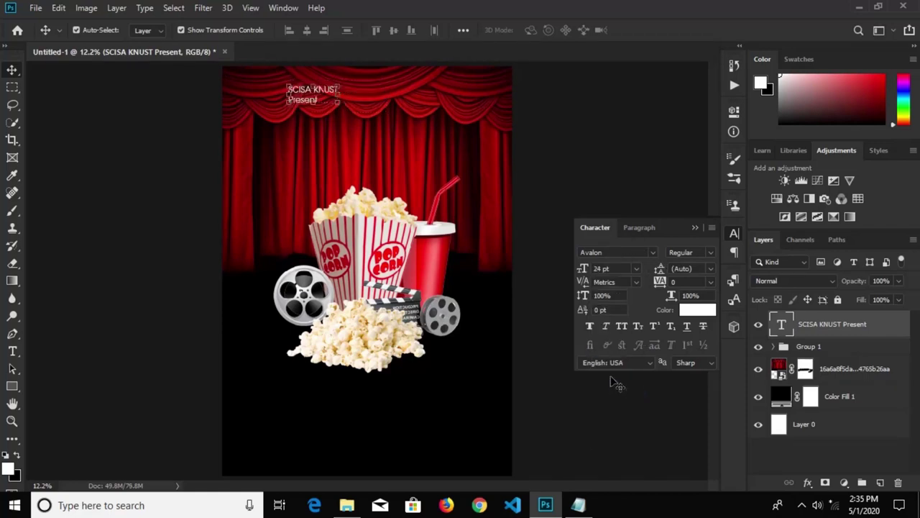
{"action": "left_click", "coordinate": [590, 327]}
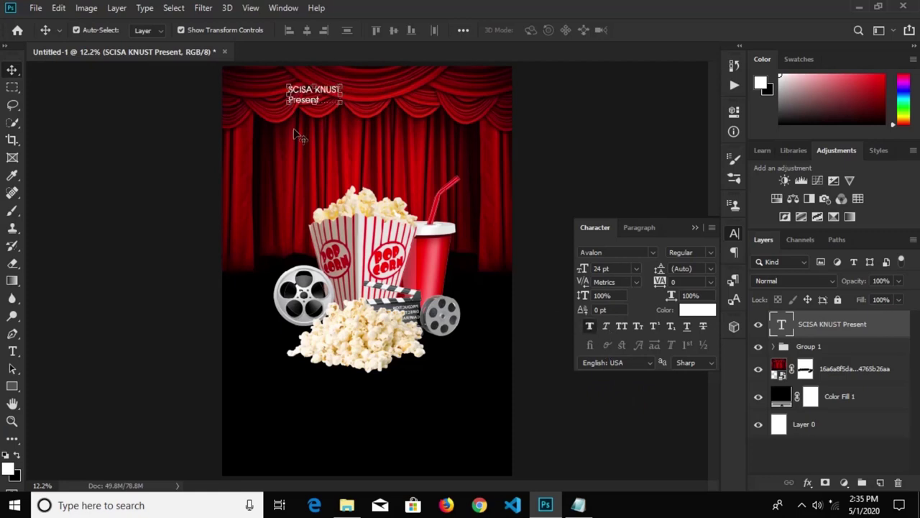
Centre-align the heading's lines, move the heading to the middle of the curtain's top drapes, and clear the selection.
{"action": "left_click", "coordinate": [631, 232]}
{"action": "left_click", "coordinate": [607, 252]}
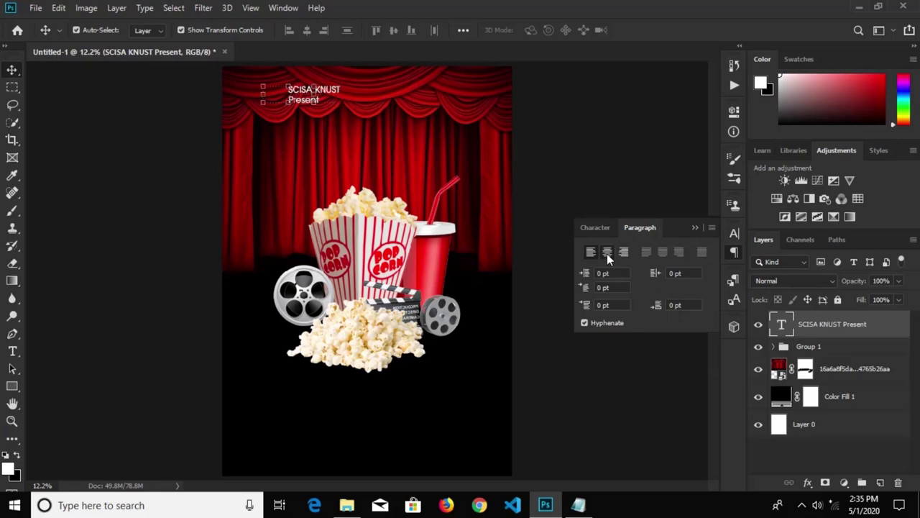
{"action": "scroll", "coordinate": [310, 101], "scroll_direction": "up", "scroll_amount": 2}
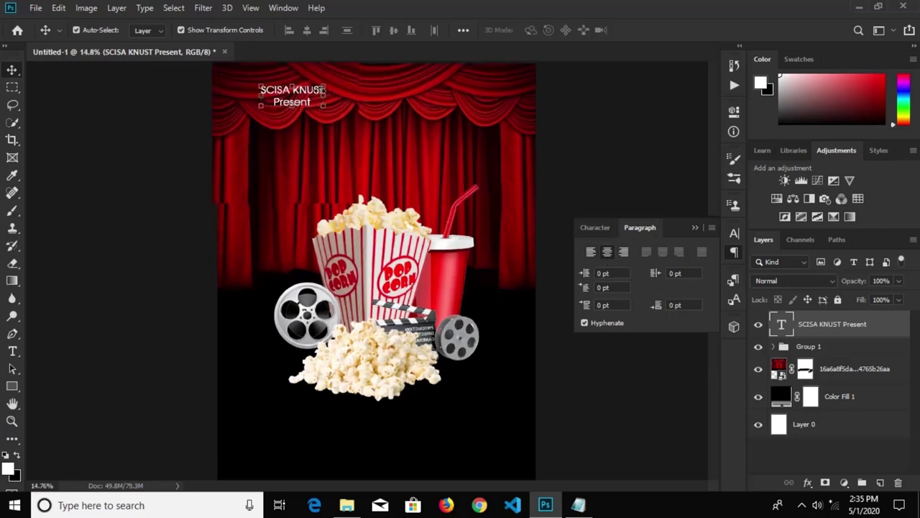
{"action": "left_click_drag", "start_coordinate": [305, 95], "coordinate": [399, 84]}
{"action": "scroll", "coordinate": [358, 107], "scroll_direction": "down", "scroll_amount": 2}
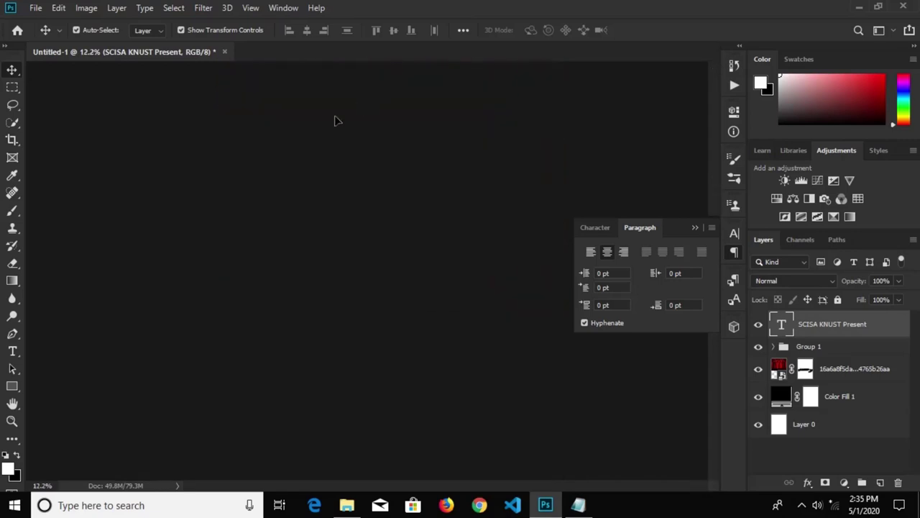
{"action": "left_click", "coordinate": [126, 153]}
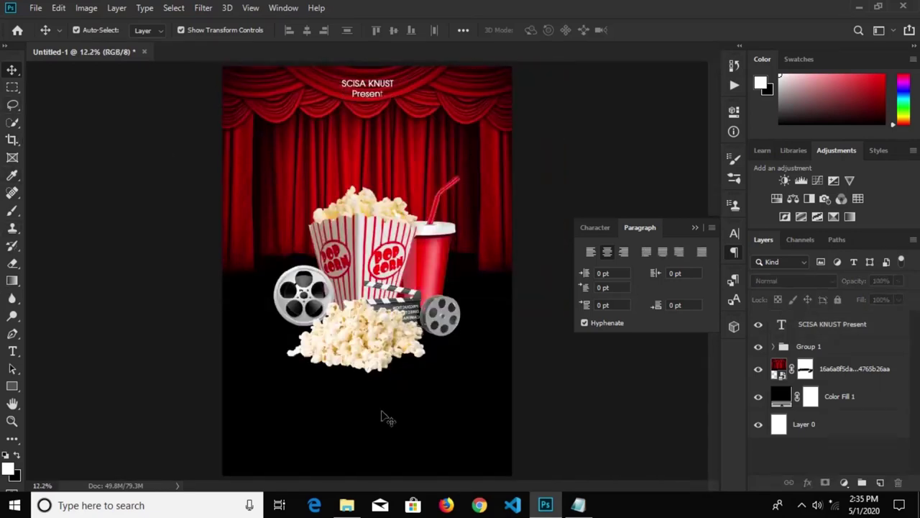
Copy the line "january 2oth to 22nd 2020" from the movie night file in Notepad, then return to the Photoshop poster.
{"action": "left_click", "coordinate": [578, 505]}
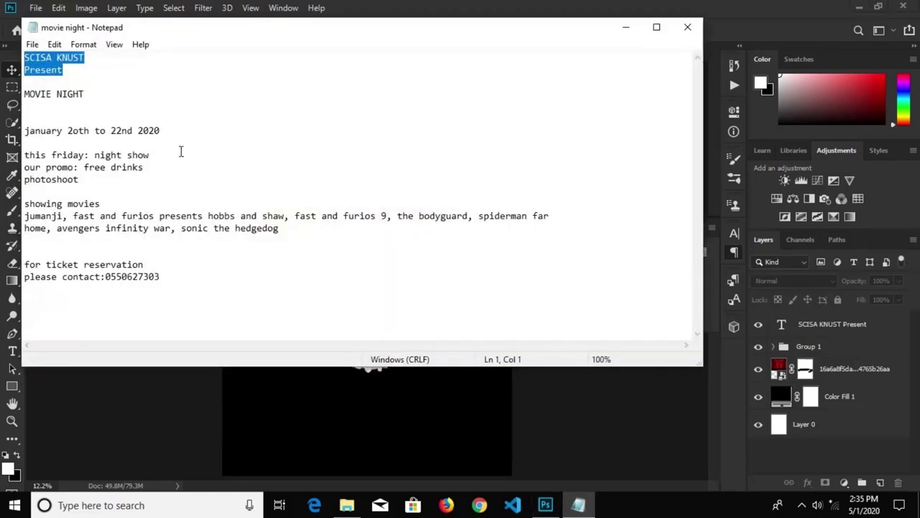
{"action": "left_click_drag", "start_coordinate": [173, 137], "coordinate": [21, 131]}
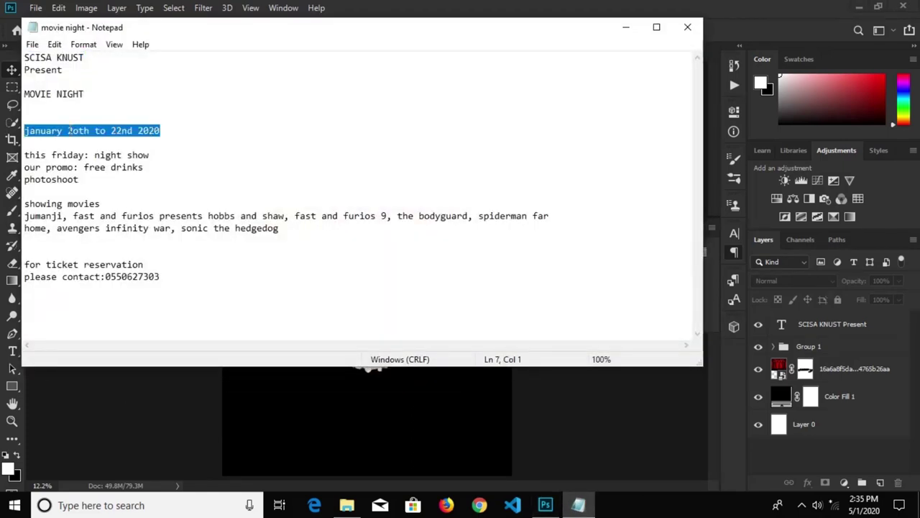
{"action": "right_click", "coordinate": [68, 134]}
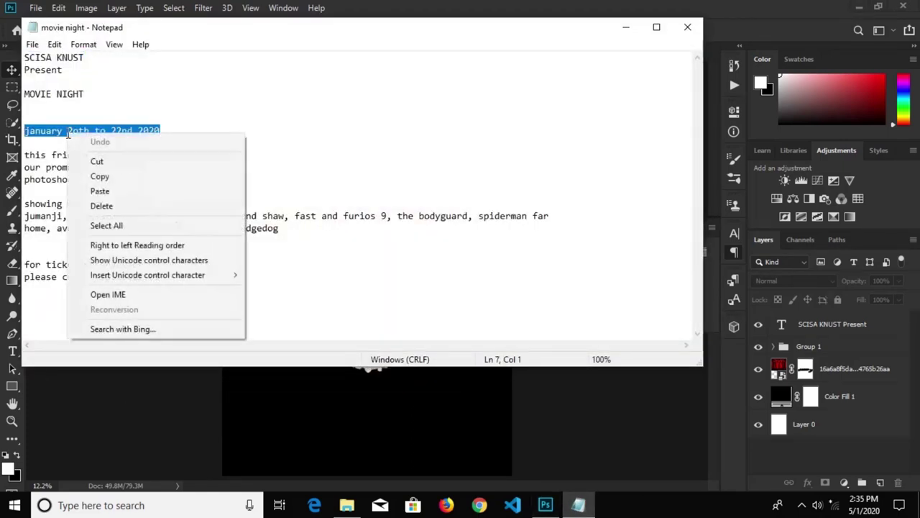
{"action": "left_click", "coordinate": [100, 177]}
{"action": "left_click", "coordinate": [424, 416]}
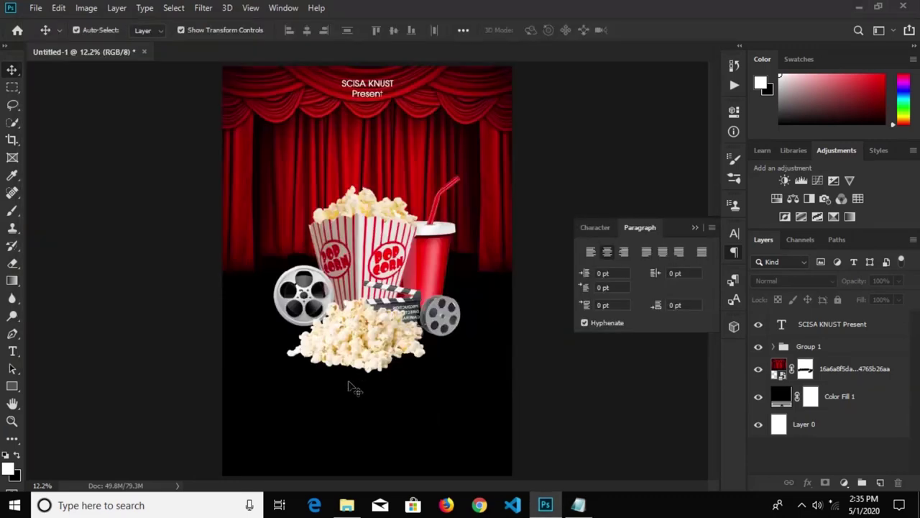
Add a text layer reading "january 2oth to 22nd 2020" on the black area below the popcorn pile.
{"action": "scroll", "coordinate": [348, 387], "scroll_direction": "up", "scroll_amount": 1}
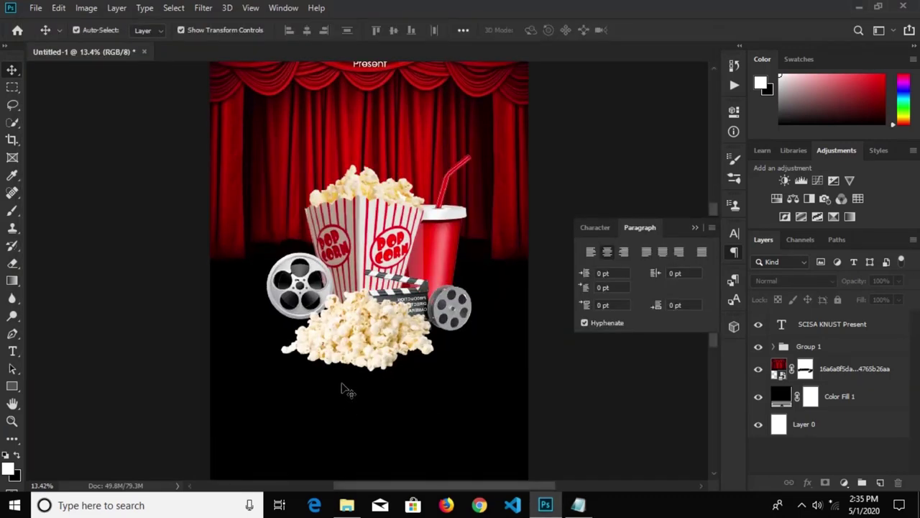
{"action": "left_click", "coordinate": [15, 351]}
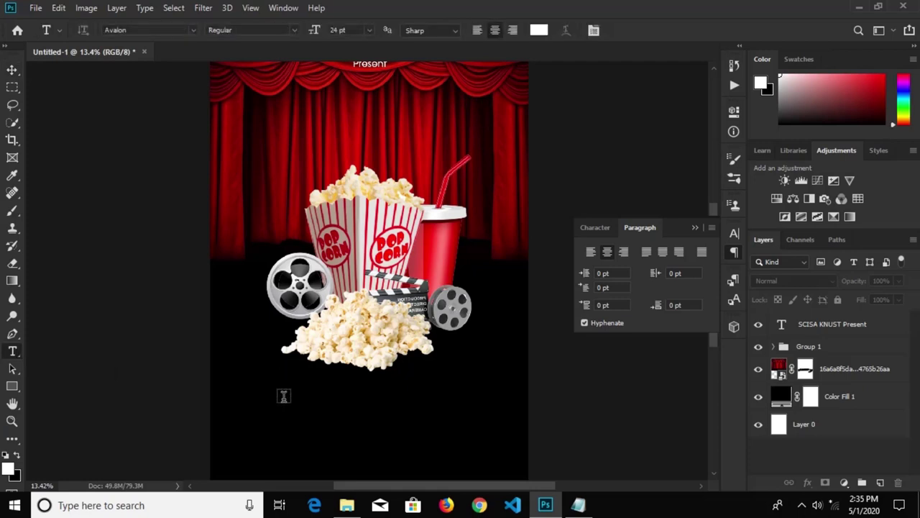
{"action": "left_click", "coordinate": [283, 379]}
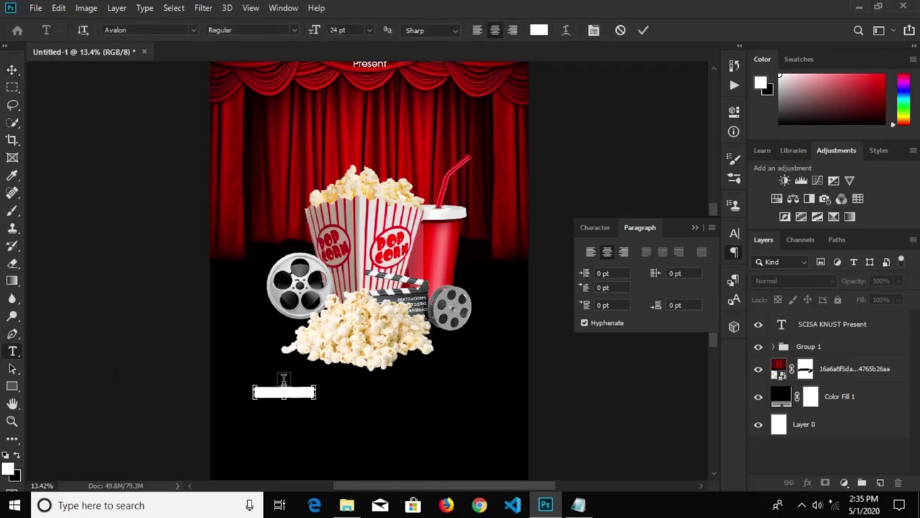
{"action": "key", "text": "ctrl+v"}
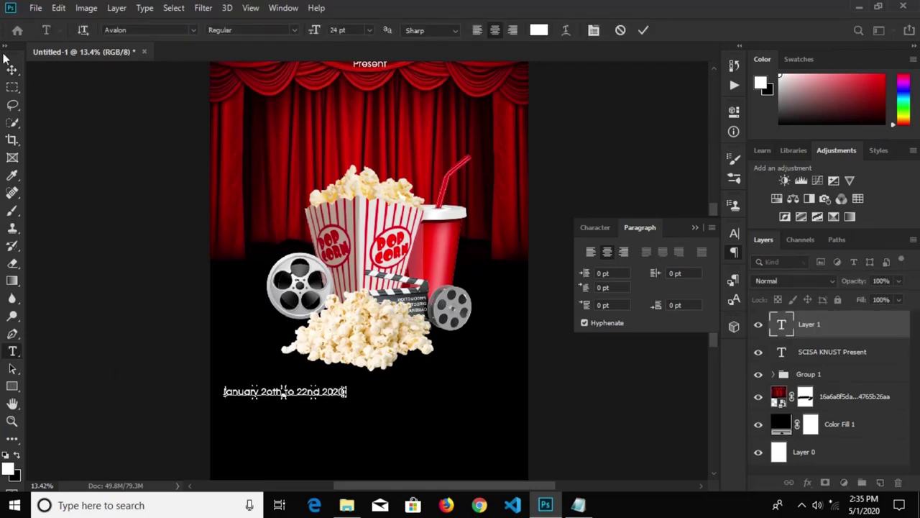
{"action": "left_click", "coordinate": [13, 69]}
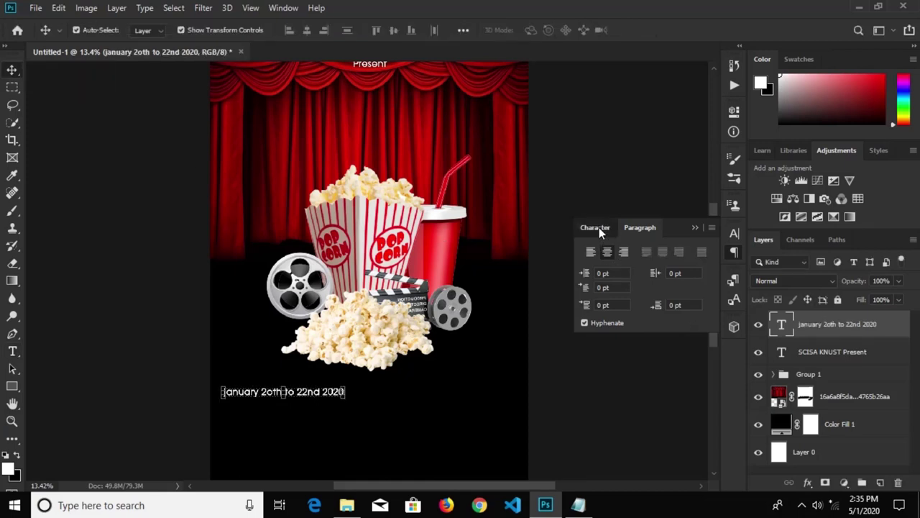
Set the date text to Gotham Black Regular in all caps at 30 pt.
{"action": "left_click", "coordinate": [597, 227]}
{"action": "left_click", "coordinate": [609, 252]}
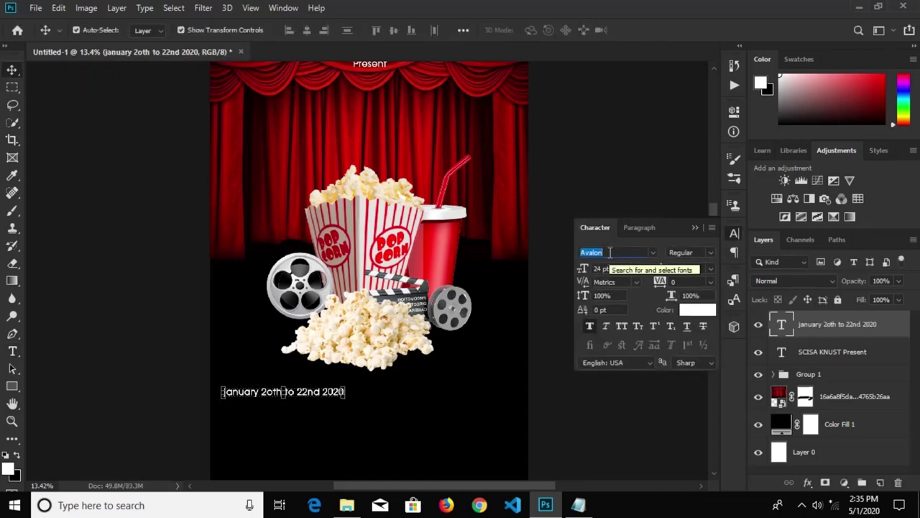
{"action": "type", "text": "gotha"}
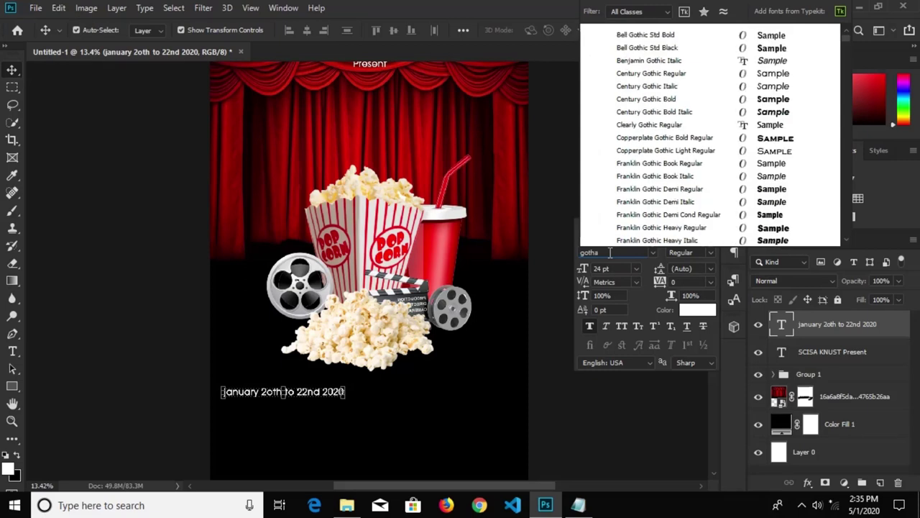
{"action": "type", "text": "m"}
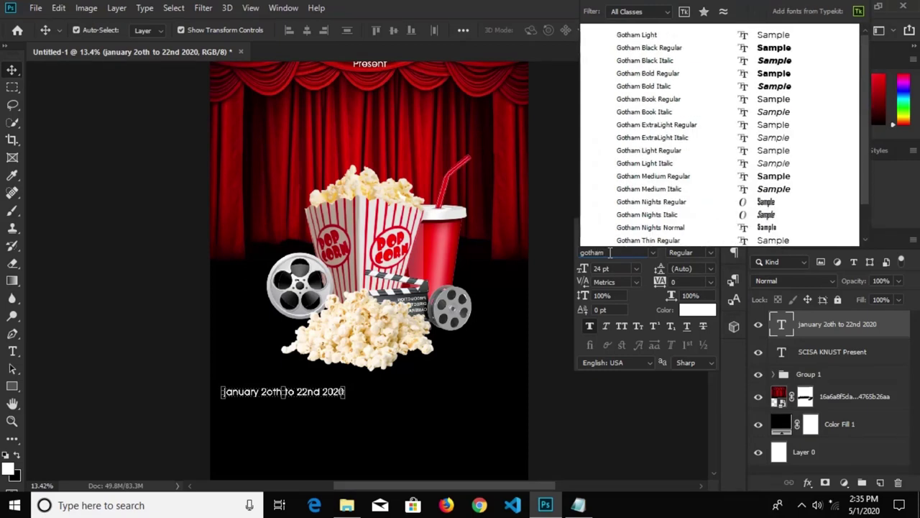
{"action": "type", "text": " b"}
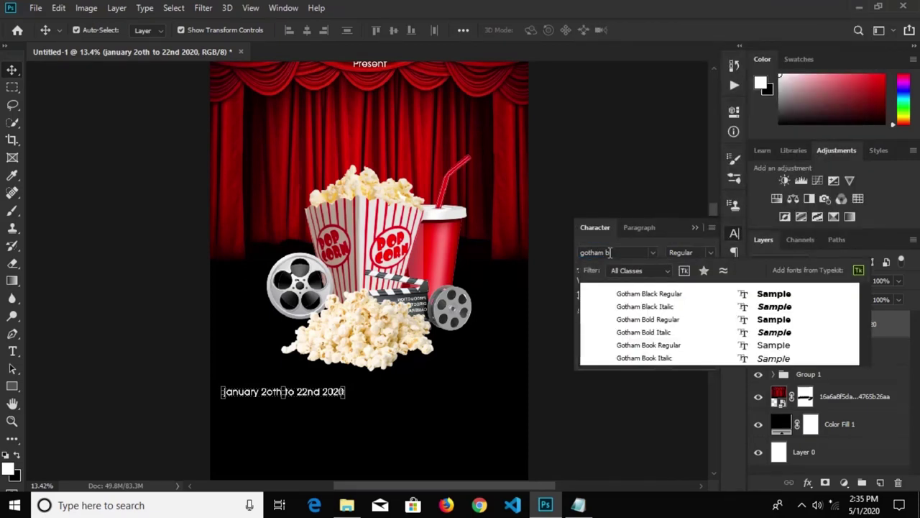
{"action": "left_click", "coordinate": [709, 295]}
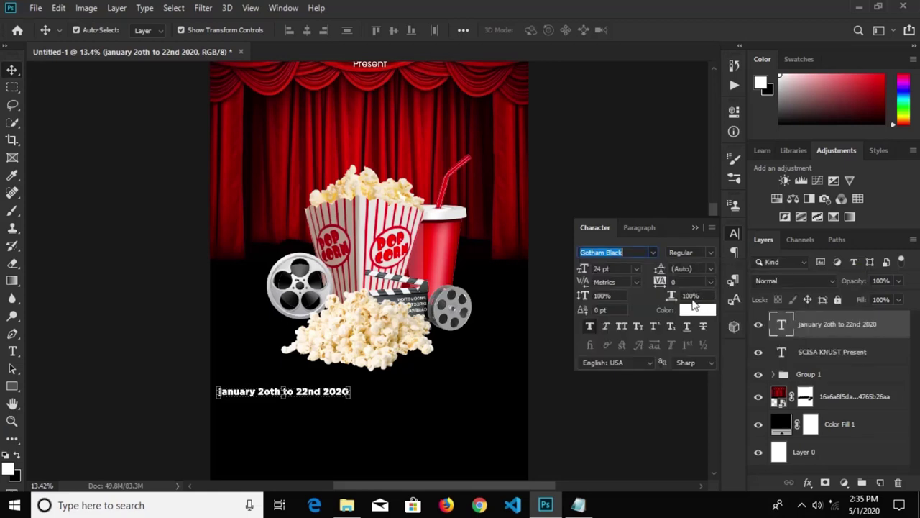
{"action": "left_click", "coordinate": [627, 325]}
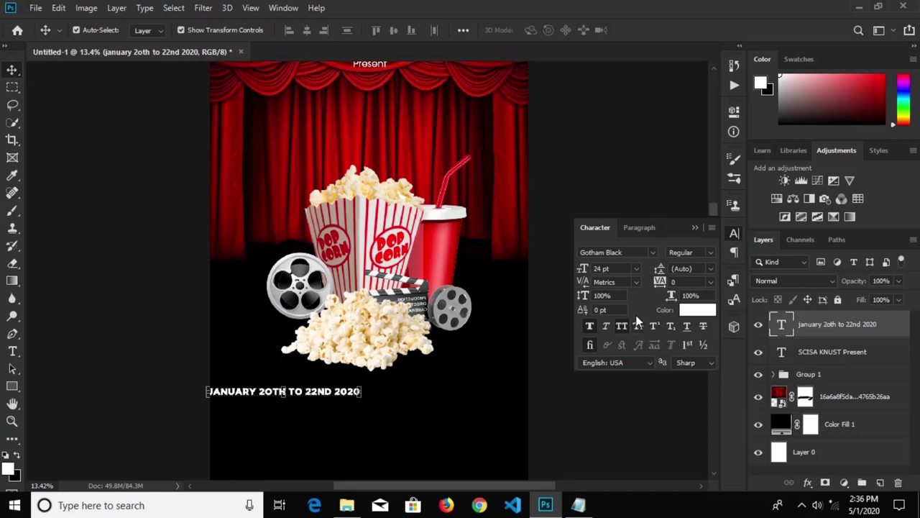
{"action": "left_click", "coordinate": [634, 268]}
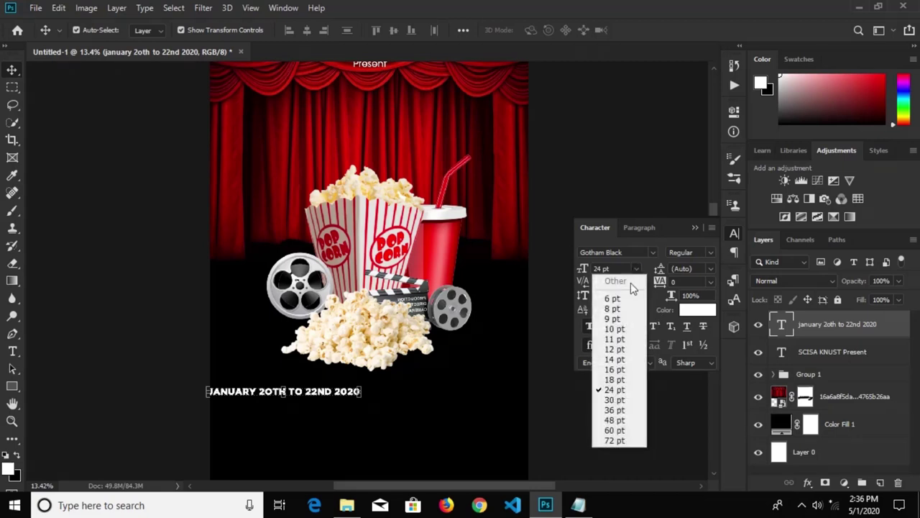
{"action": "left_click", "coordinate": [615, 400]}
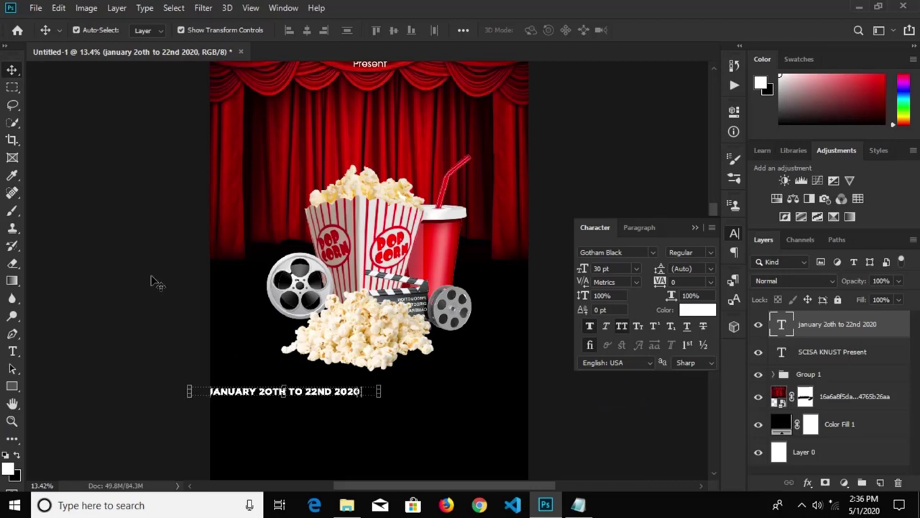
Move the date text to the poster's horizontal centre, just beneath the popcorn pile.
{"action": "scroll", "coordinate": [265, 396], "scroll_direction": "up", "scroll_amount": 1}
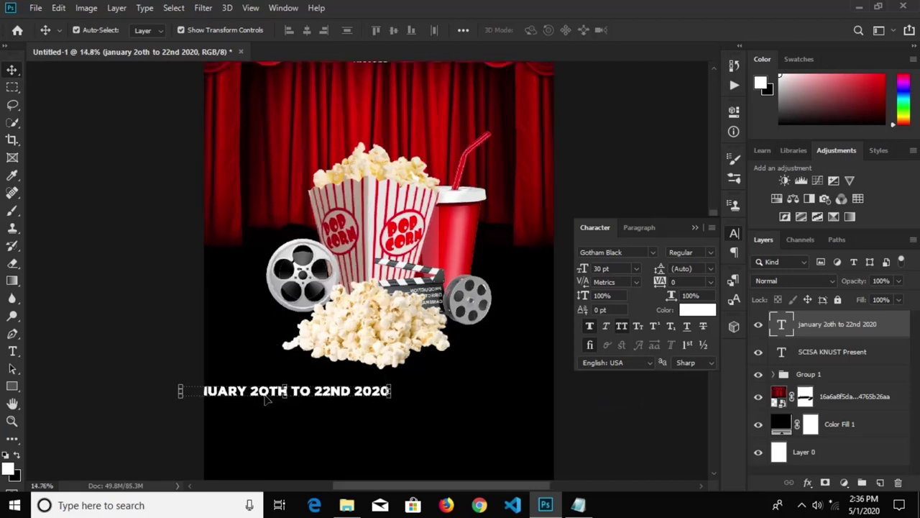
{"action": "left_click_drag", "start_coordinate": [262, 390], "coordinate": [345, 394]}
{"action": "scroll", "coordinate": [346, 394], "scroll_direction": "down", "scroll_amount": 2}
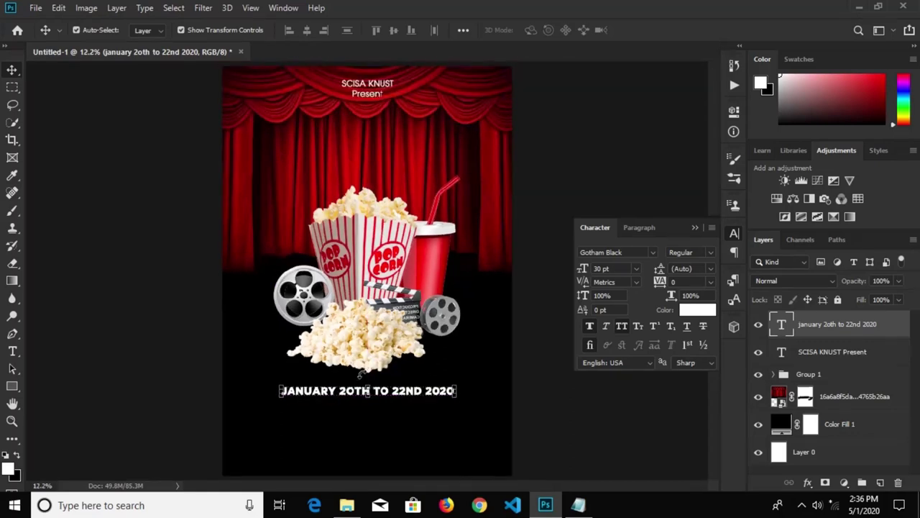
{"action": "left_click_drag", "start_coordinate": [358, 386], "coordinate": [357, 383]}
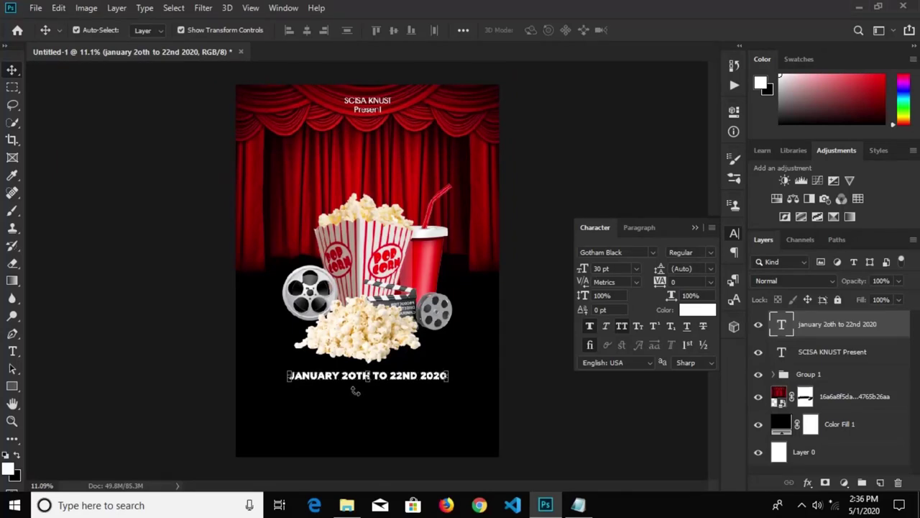
Change the date text's colour to red f90000.
{"action": "left_click", "coordinate": [698, 309]}
{"action": "left_click", "coordinate": [417, 162]}
{"action": "type", "text": "ee0000"}
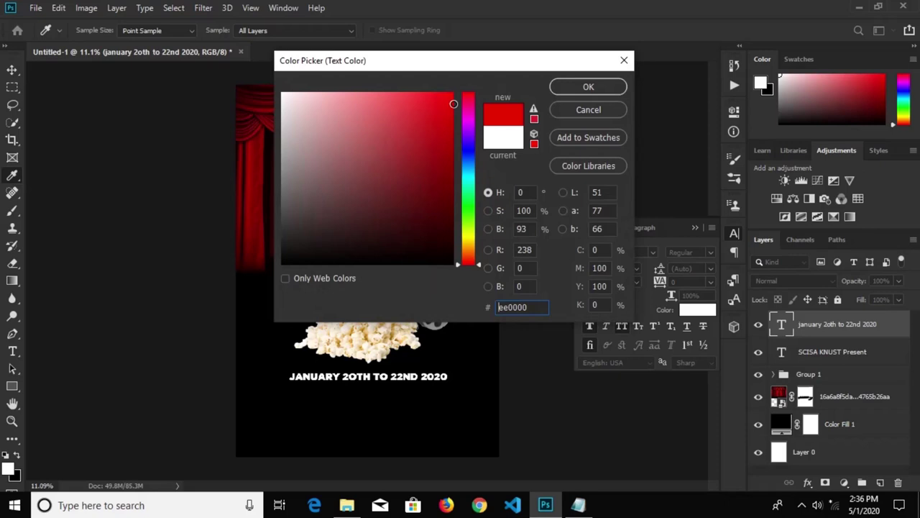
{"action": "type", "text": "f90000"}
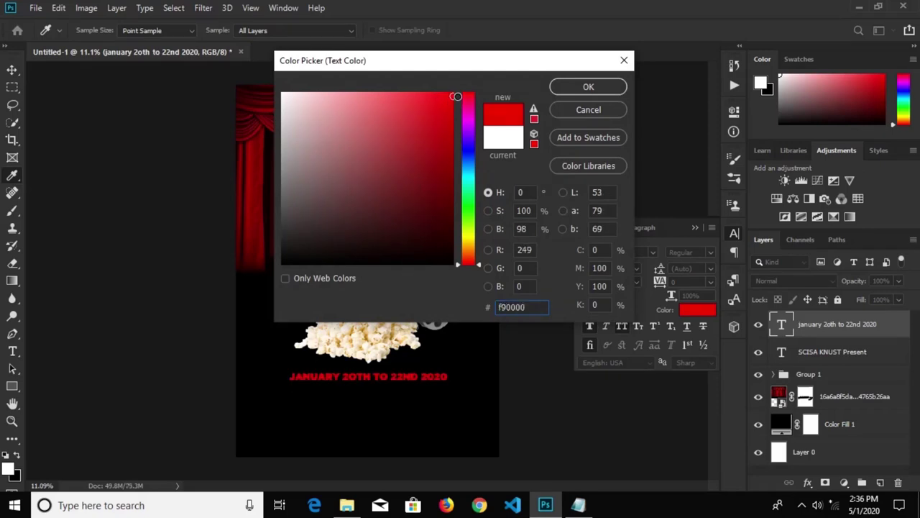
{"action": "left_click", "coordinate": [588, 86]}
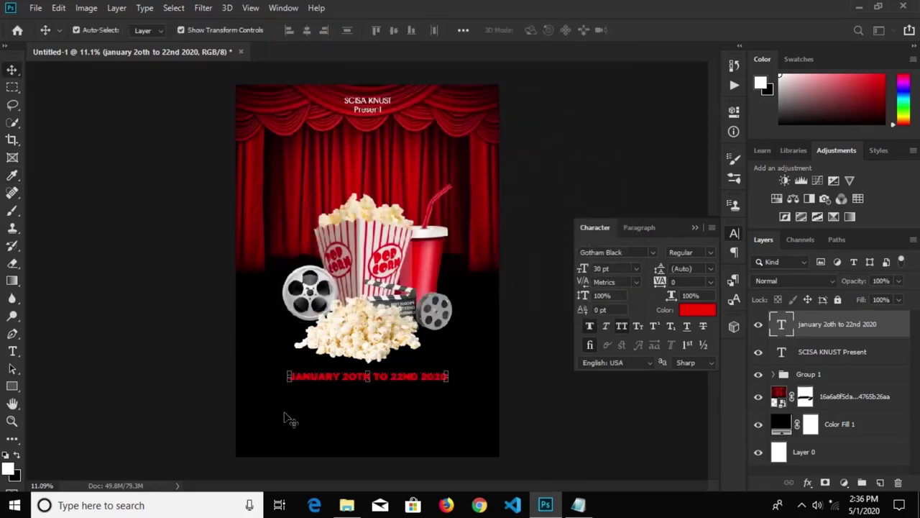
Switch to the movie night Notepad file and copy the line "this friday: night show".
{"action": "left_click", "coordinate": [575, 506]}
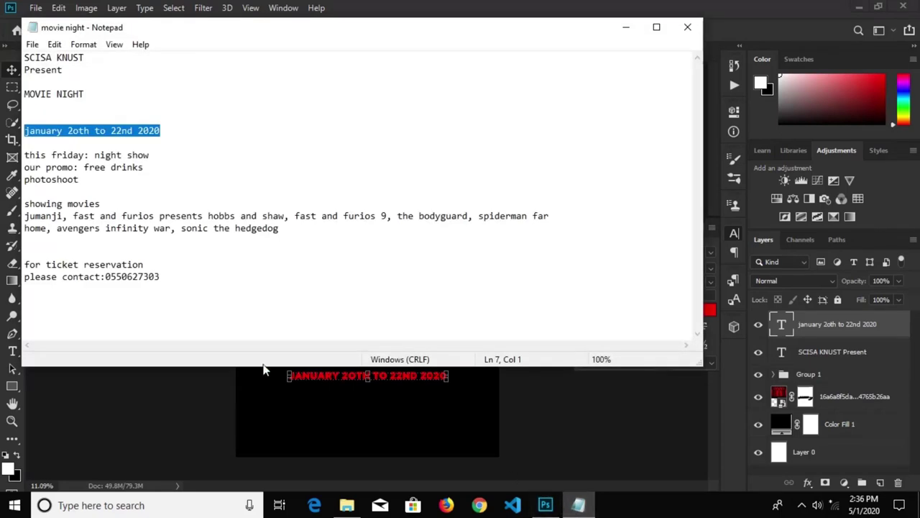
{"action": "left_click_drag", "start_coordinate": [168, 161], "coordinate": [36, 154]}
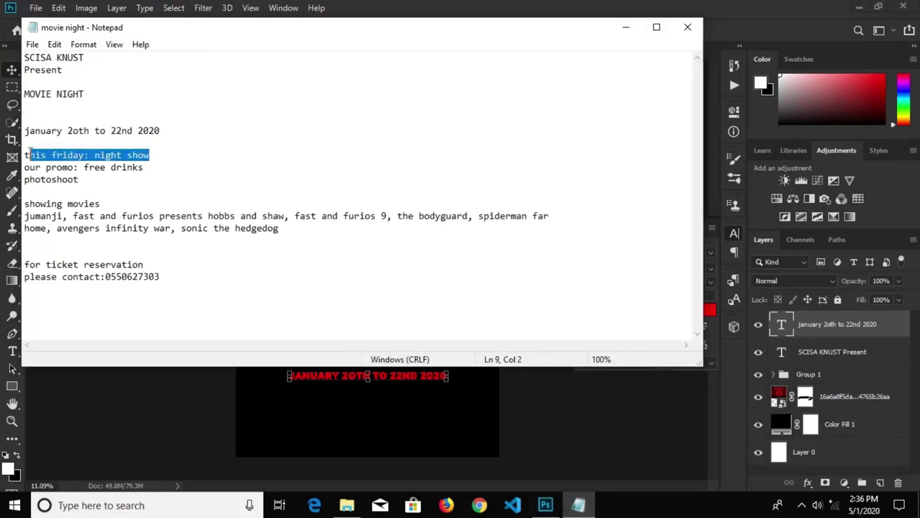
{"action": "right_click", "coordinate": [43, 148]}
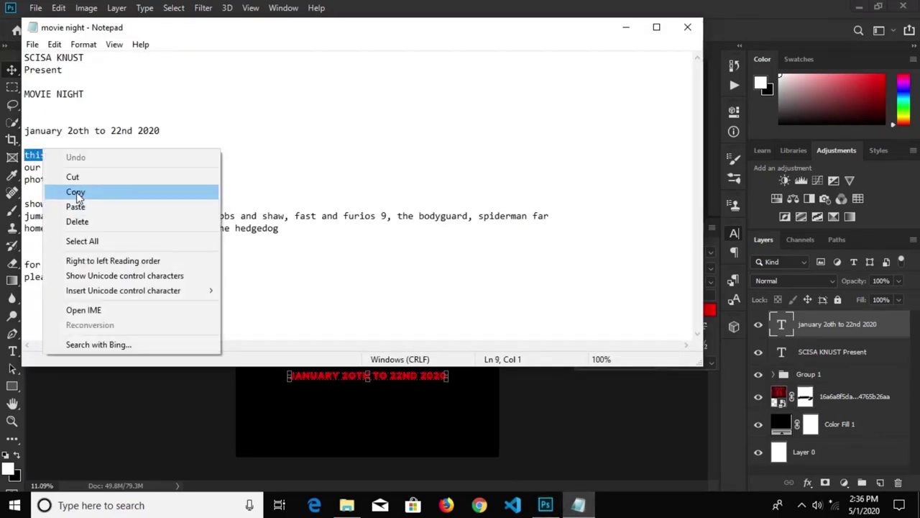
{"action": "left_click", "coordinate": [72, 190]}
{"action": "left_click", "coordinate": [625, 27]}
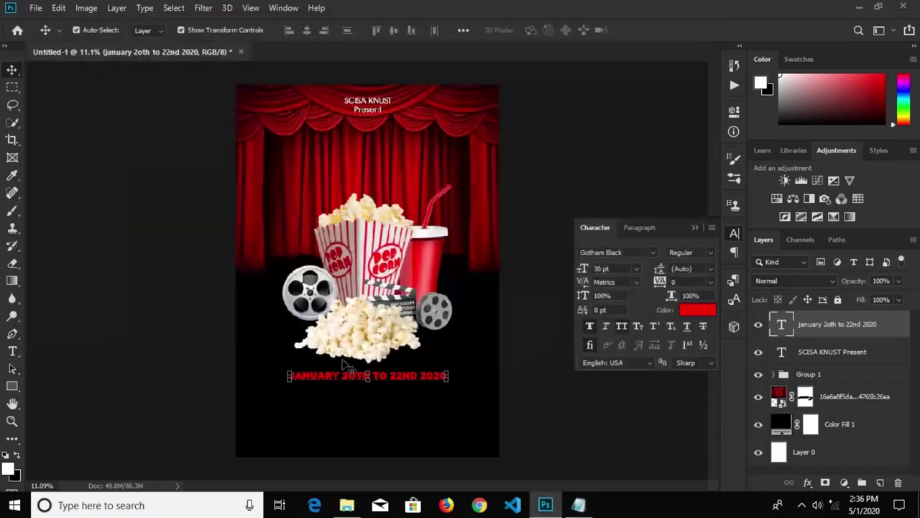
Back in Photoshop, add a text layer reading "this friday: night show" on the black area below the date.
{"action": "scroll", "coordinate": [331, 416], "scroll_direction": "up", "scroll_amount": 1}
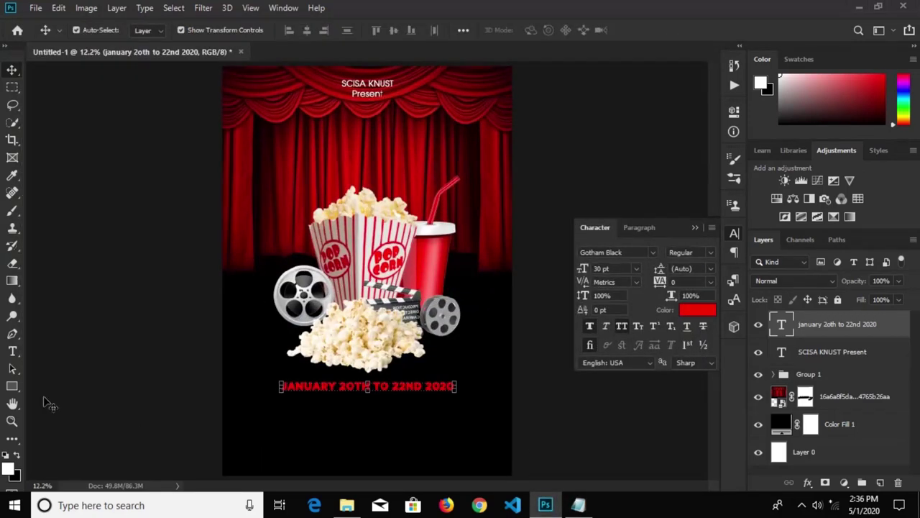
{"action": "left_click", "coordinate": [9, 369]}
{"action": "left_click", "coordinate": [12, 351]}
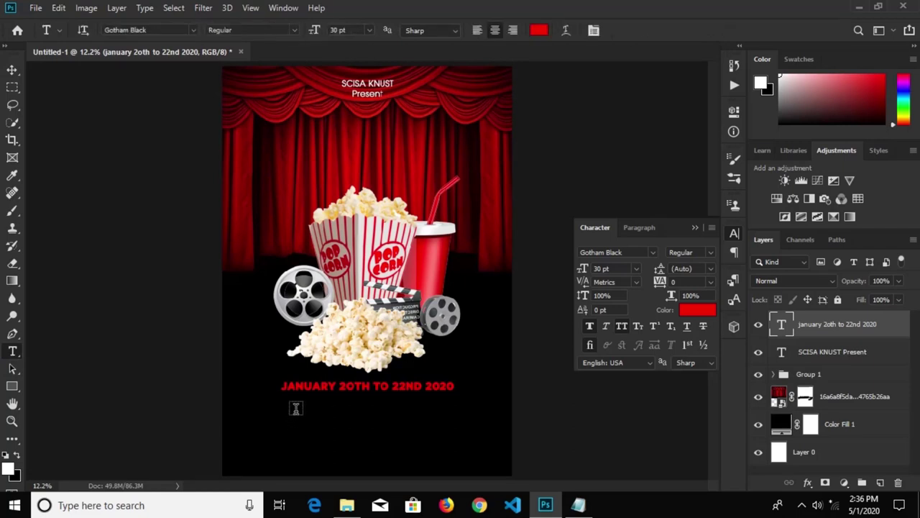
{"action": "left_click", "coordinate": [295, 408]}
{"action": "key", "text": "BackSpace"}
{"action": "key", "text": "ctrl+v"}
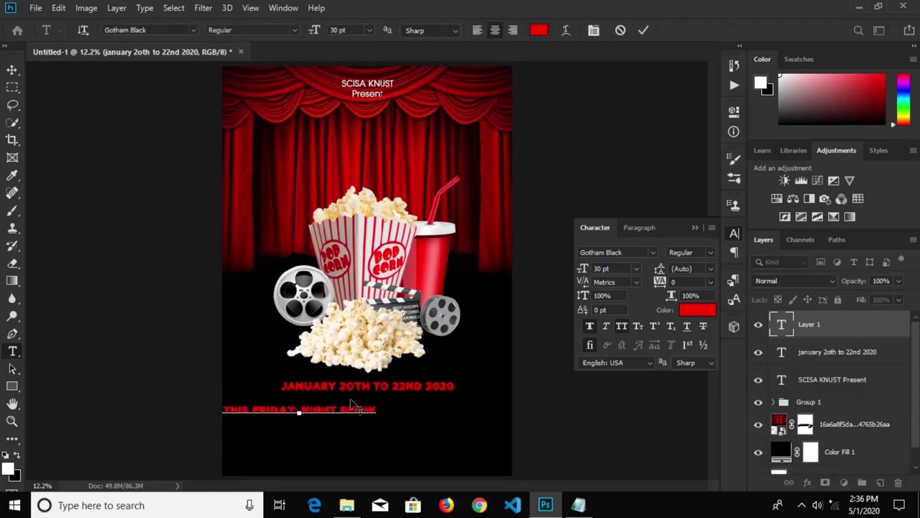
Change the night show text's colour to white ffffff and set its size to 36 pt.
{"action": "left_click", "coordinate": [685, 313]}
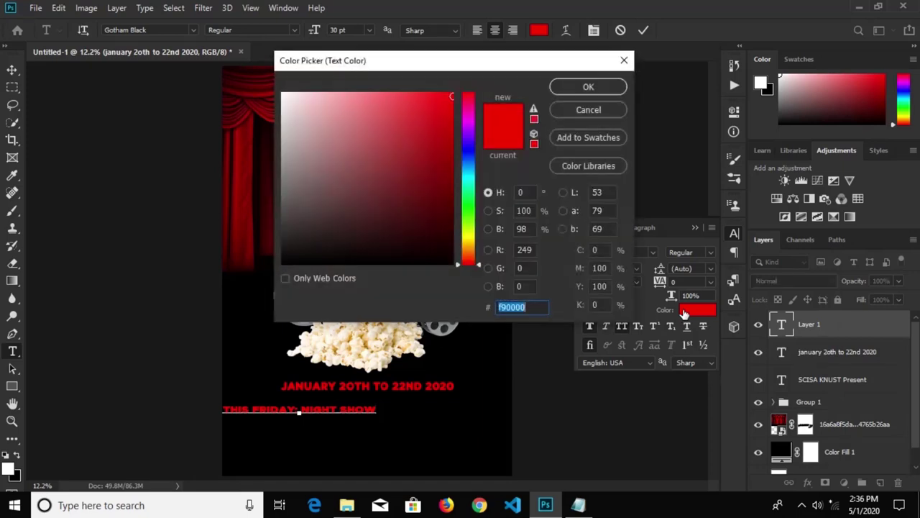
{"action": "left_click", "coordinate": [623, 60]}
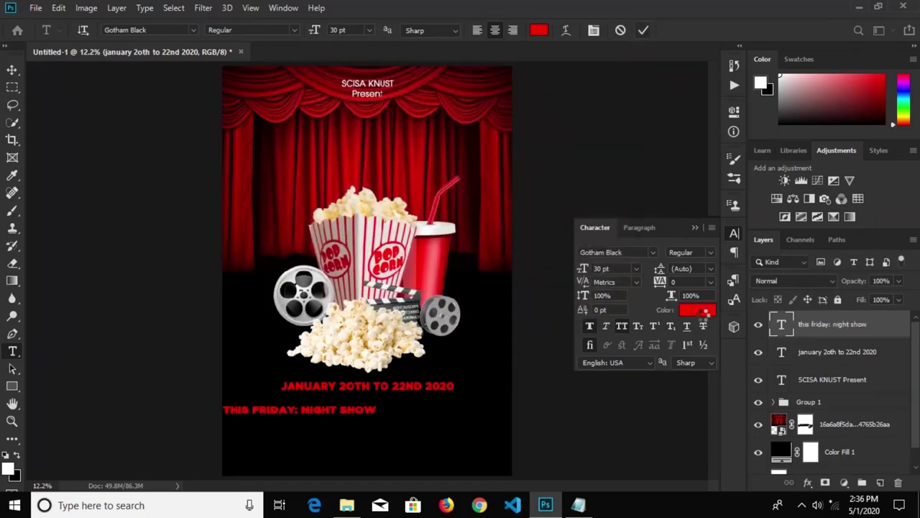
{"action": "left_click", "coordinate": [695, 311]}
{"action": "type", "text": "ffffff"}
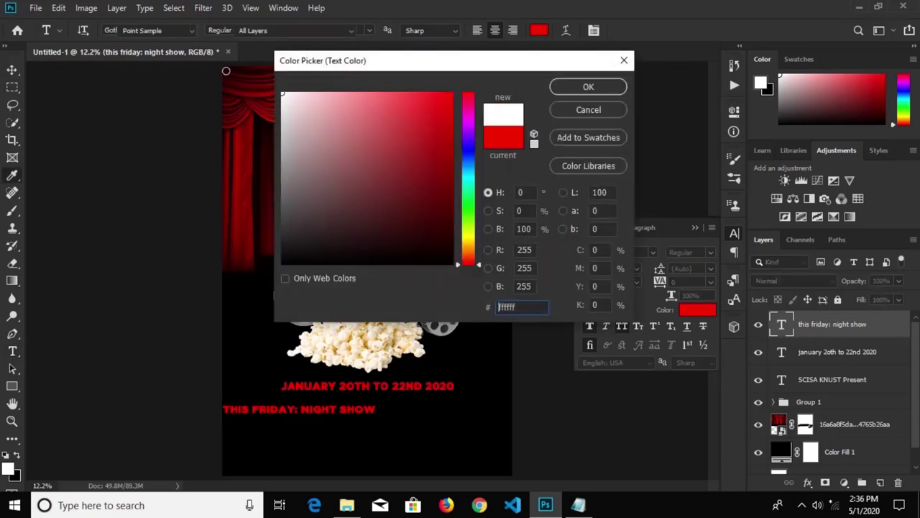
{"action": "left_click", "coordinate": [588, 87]}
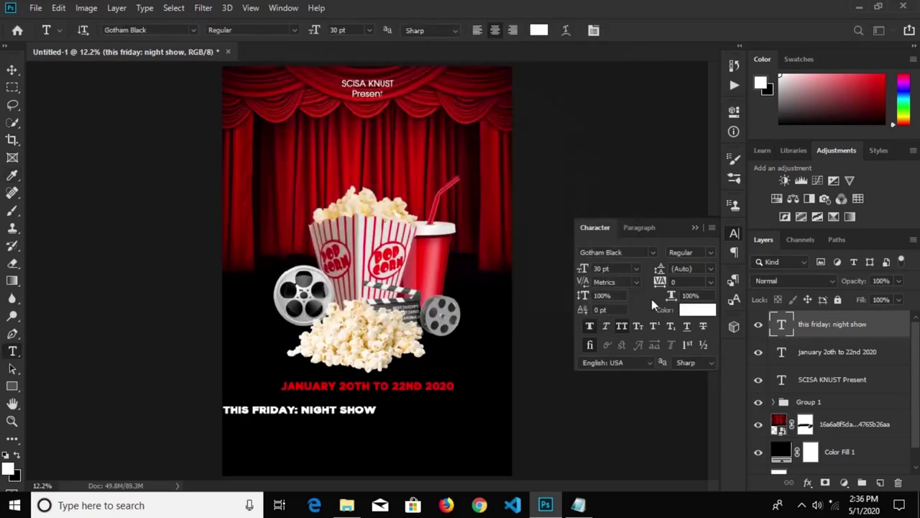
{"action": "left_click", "coordinate": [637, 269]}
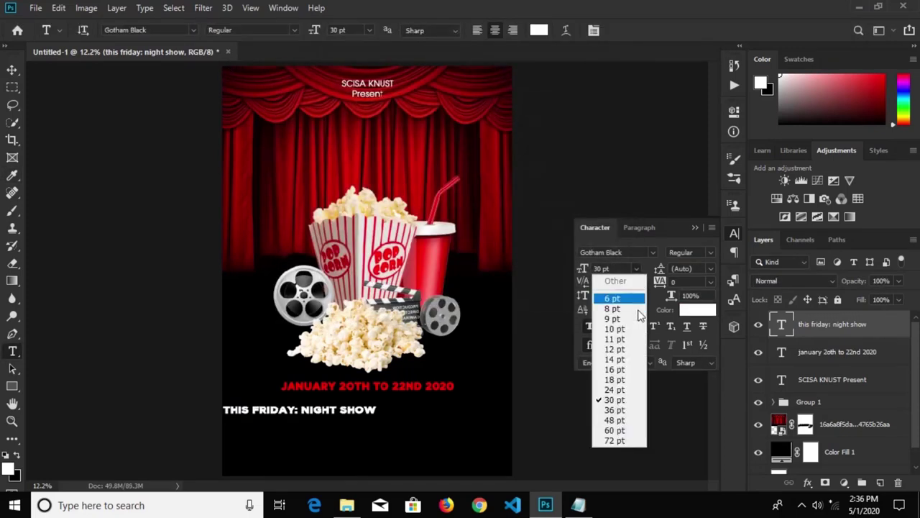
{"action": "left_click", "coordinate": [617, 411]}
Move the night show text to the poster's horizontal centre, just beneath the date.
{"action": "left_click", "coordinate": [12, 86]}
{"action": "left_click", "coordinate": [12, 69]}
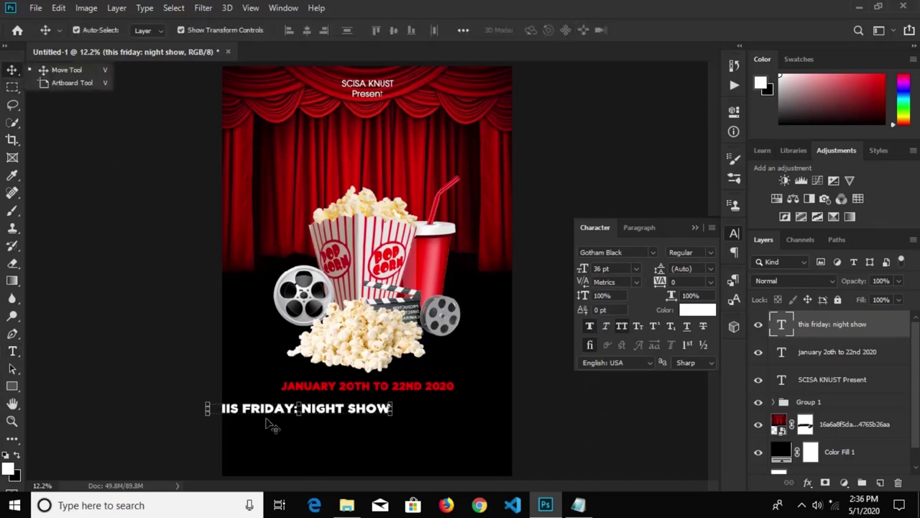
{"action": "left_click_drag", "start_coordinate": [266, 414], "coordinate": [330, 409]}
{"action": "key", "text": "ctrl+a"}
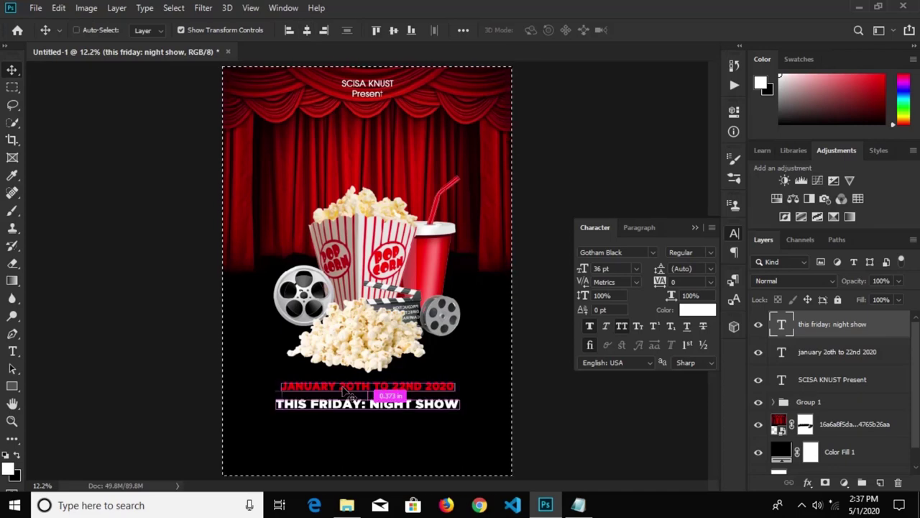
{"action": "key", "text": "ctrl+d"}
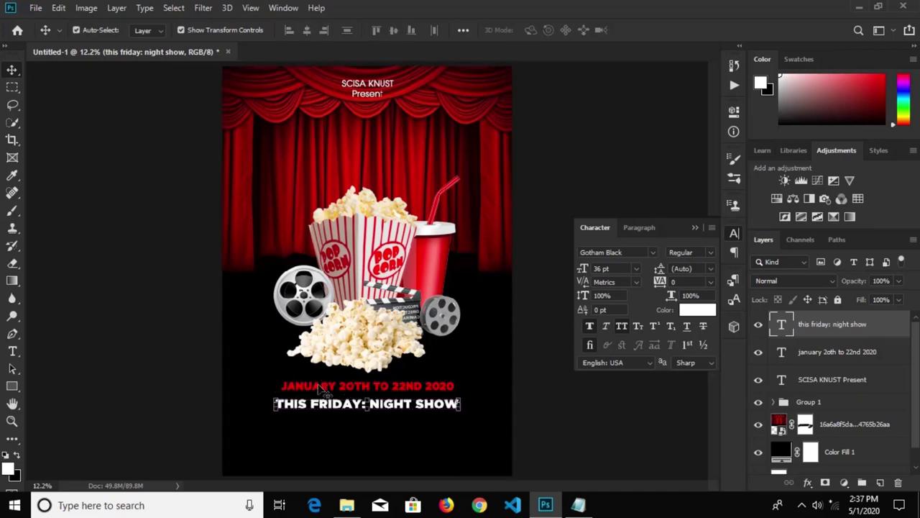
Align the red date text to the horizontal centre of the whole canvas, clearing the selection when finished.
{"action": "left_click", "coordinate": [253, 344]}
{"action": "left_click", "coordinate": [313, 388]}
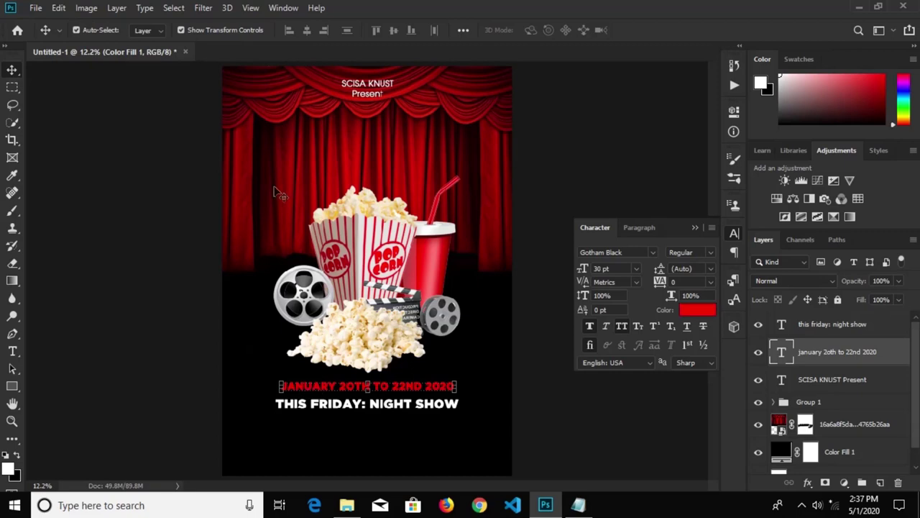
{"action": "key", "text": "ctrl+a"}
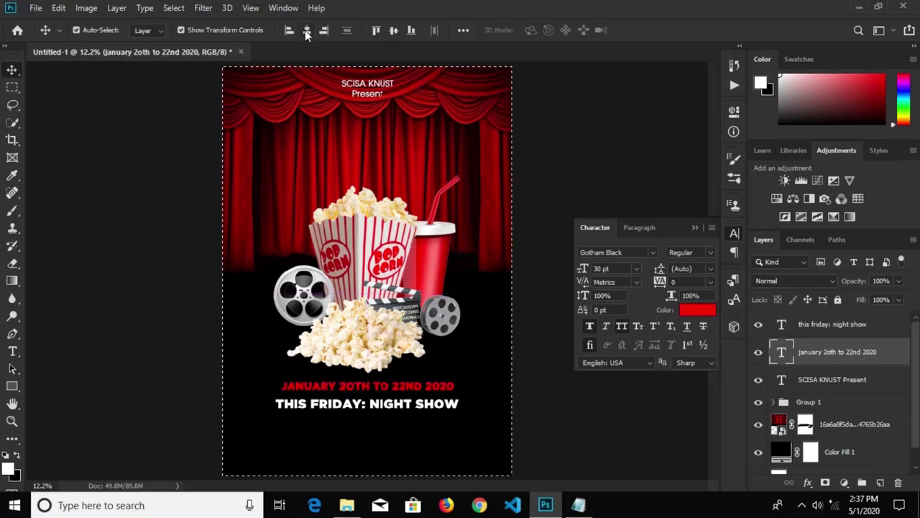
{"action": "left_click", "coordinate": [306, 32]}
{"action": "key", "text": "ctrl+d"}
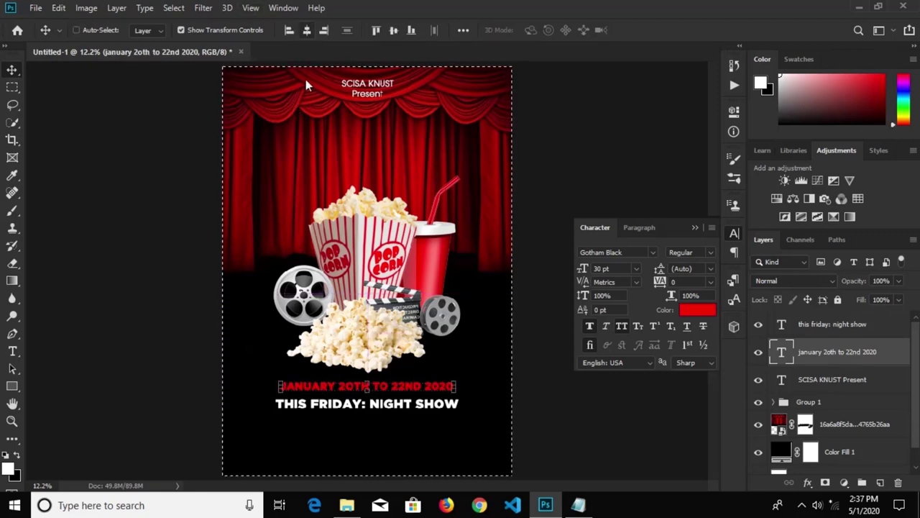
{"action": "left_click", "coordinate": [349, 423]}
Nudge the night show text up slightly, closer to the red date line.
{"action": "scroll", "coordinate": [350, 421], "scroll_direction": "up", "scroll_amount": 1}
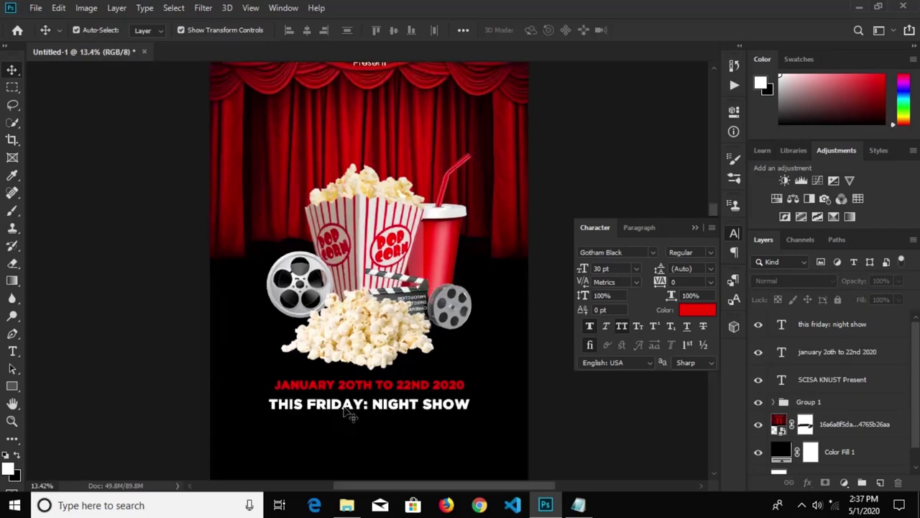
{"action": "left_click", "coordinate": [351, 410]}
{"action": "key", "text": "shift+Up"}
{"action": "key", "text": "shift+Up"}
{"action": "key", "text": "shift+Up"}
{"action": "key", "text": "shift+Up"}
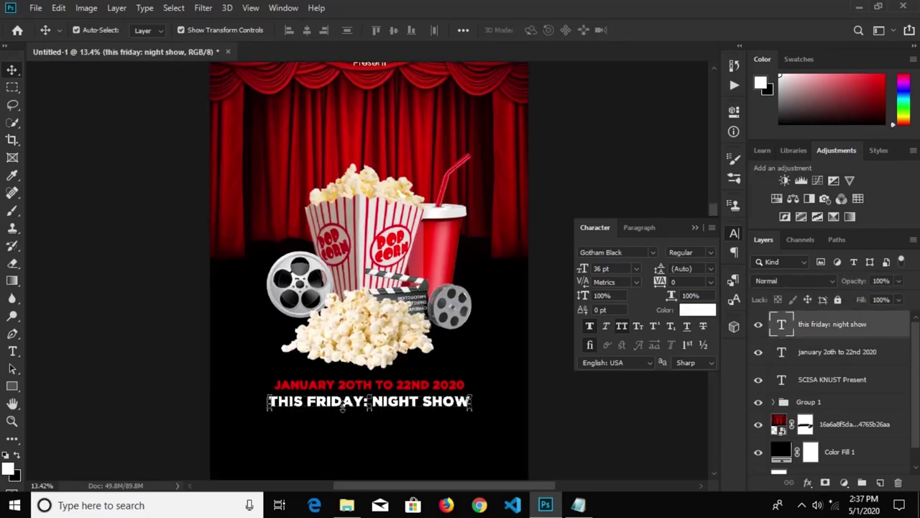
{"action": "left_click", "coordinate": [108, 343]}
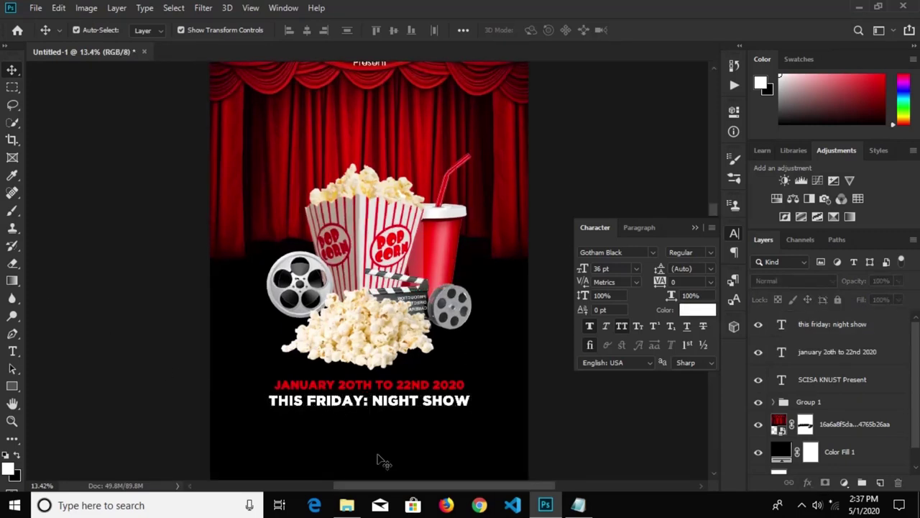
Switch to the Notepad file and copy the lines "our promo: free drinks" and "photoshoot".
{"action": "left_click", "coordinate": [578, 505]}
{"action": "left_click_drag", "start_coordinate": [109, 181], "coordinate": [3, 172]}
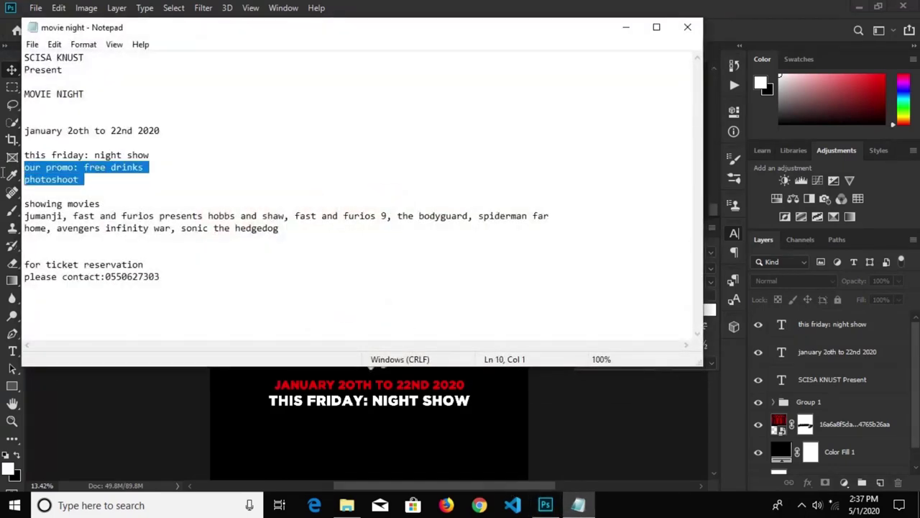
{"action": "left_click", "coordinate": [626, 27]}
Back in Photoshop, add a text layer with the lines "our promo: free drinks" and "photoshoot" below the night show text.
{"action": "left_click", "coordinate": [12, 350]}
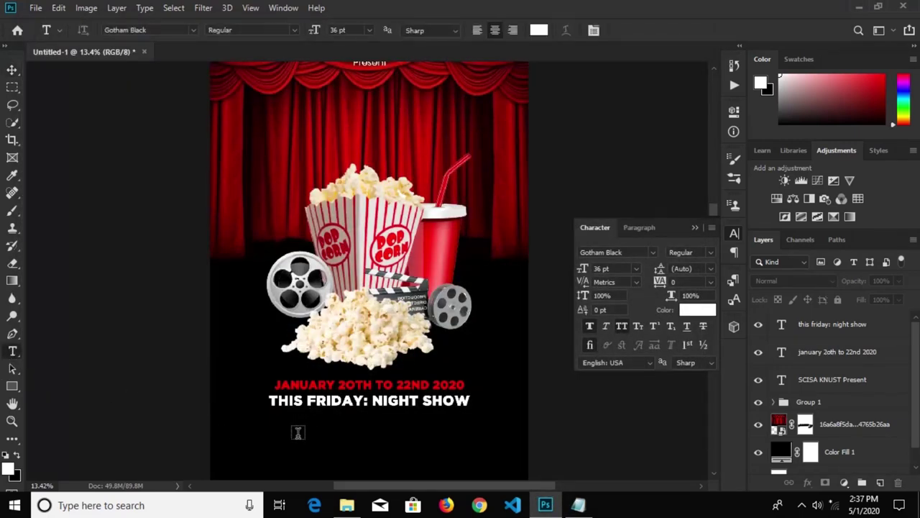
{"action": "left_click", "coordinate": [298, 432]}
{"action": "type", "text": "OUR PROMO: FREE DRINKS PHOTOSHOOT"}
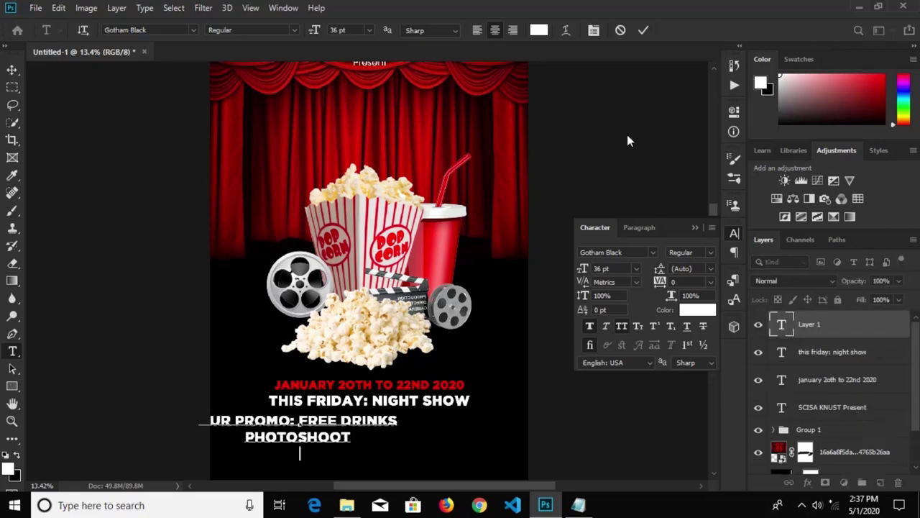
{"action": "left_click", "coordinate": [642, 82]}
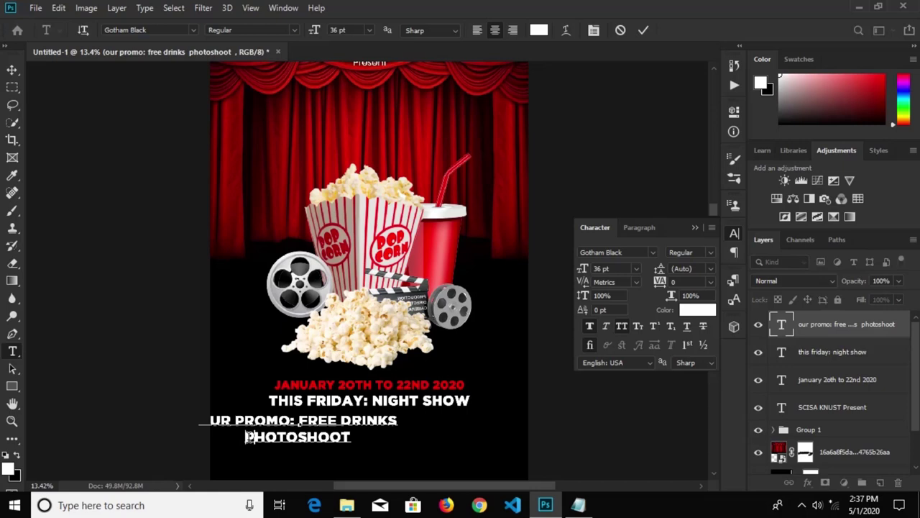
Join the promo text into one line with "|" before "photoshoot", and set its size to 24 pt.
{"action": "key", "text": "BackSpace"}
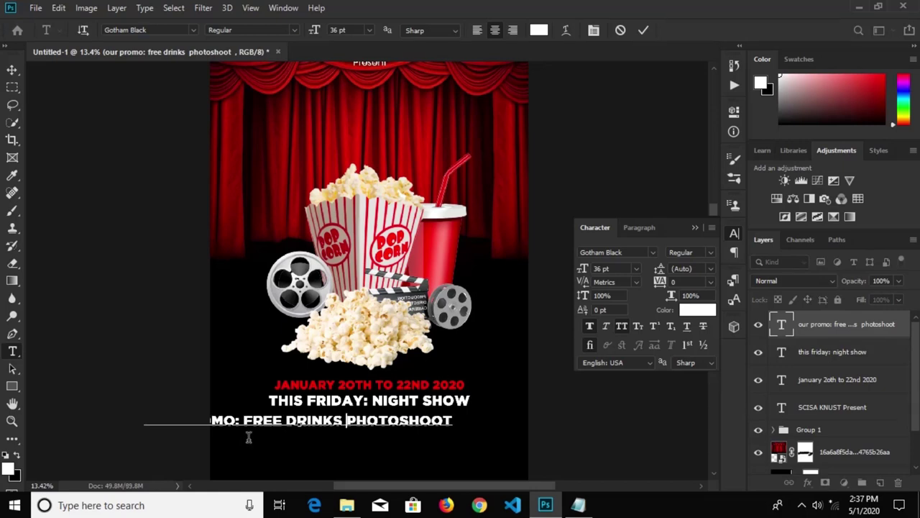
{"action": "type", "text": "|"}
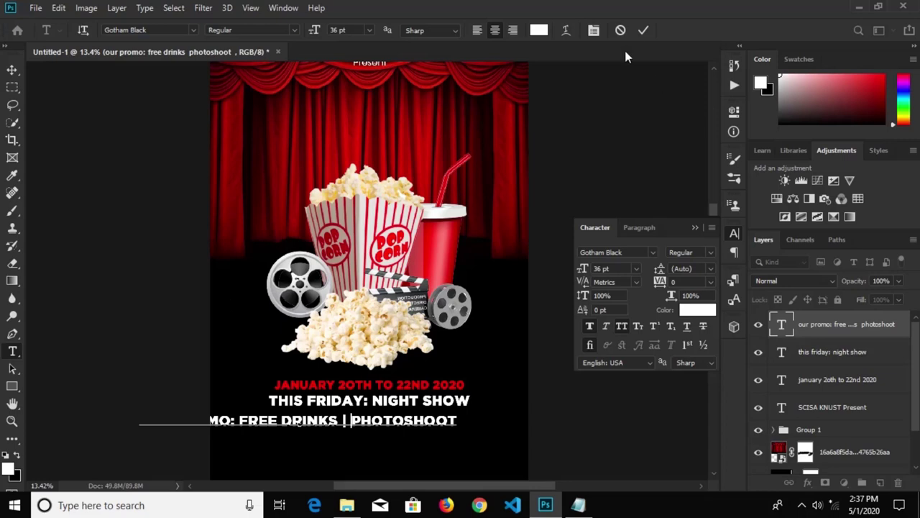
{"action": "left_click", "coordinate": [642, 30]}
{"action": "left_click", "coordinate": [636, 268]}
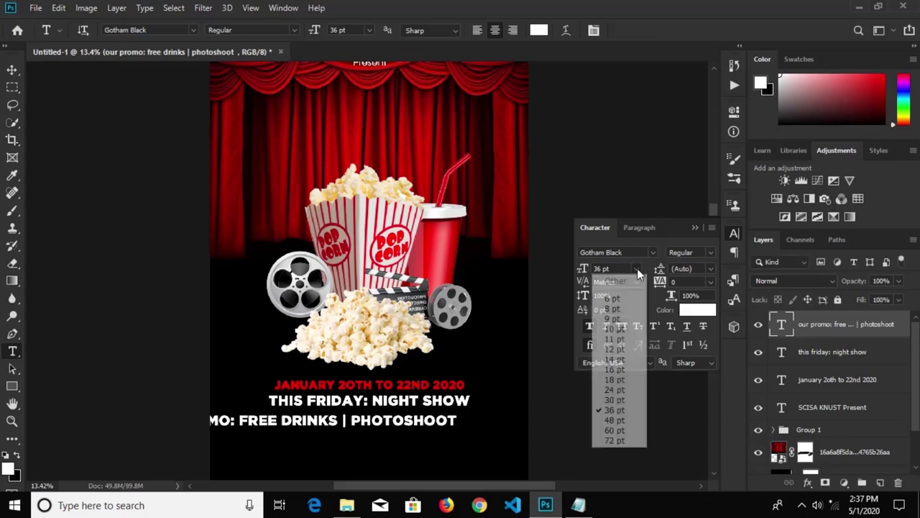
{"action": "left_click", "coordinate": [622, 389]}
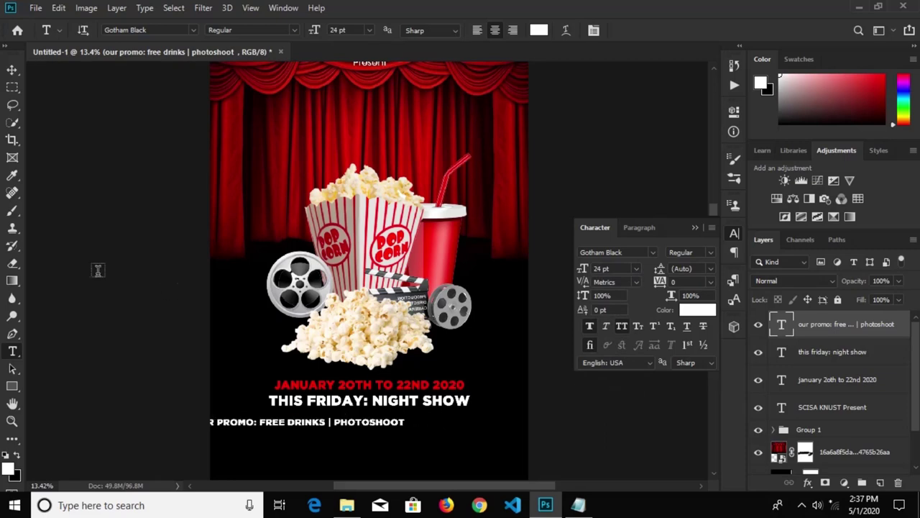
Move the promo line directly beneath the night show text, lining up their starting edges.
{"action": "left_click", "coordinate": [11, 70]}
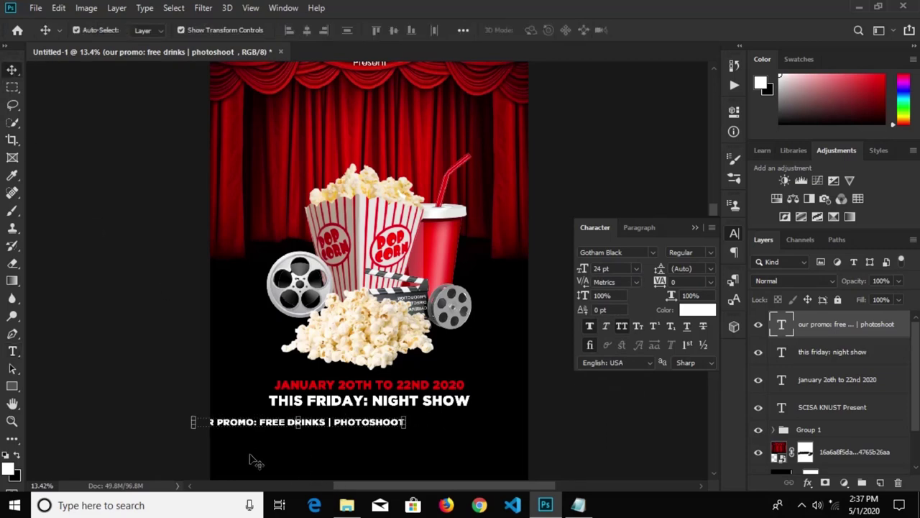
{"action": "scroll", "coordinate": [254, 440], "scroll_direction": "up", "scroll_amount": 1}
{"action": "scroll", "coordinate": [254, 431], "scroll_direction": "up", "scroll_amount": 1}
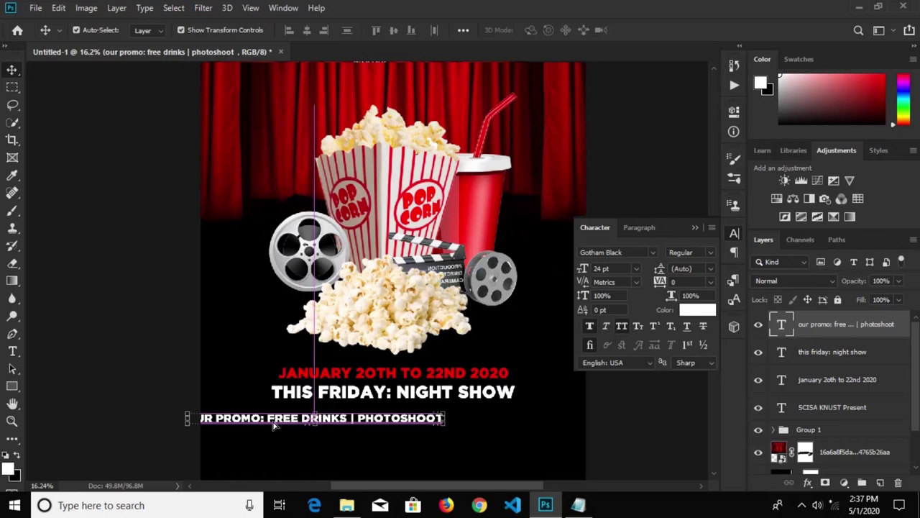
{"action": "left_click_drag", "start_coordinate": [275, 422], "coordinate": [361, 412]}
Scale the promo line to about 93.8% so its width matches the night show text above.
{"action": "scroll", "coordinate": [530, 402], "scroll_direction": "up", "scroll_amount": 5}
{"action": "left_click_drag", "start_coordinate": [532, 399], "coordinate": [503, 413]}
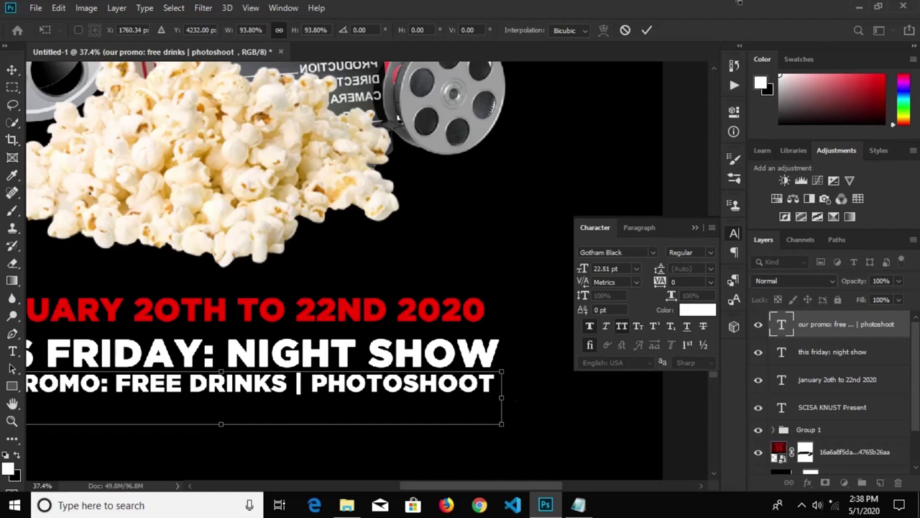
{"action": "left_click", "coordinate": [647, 31]}
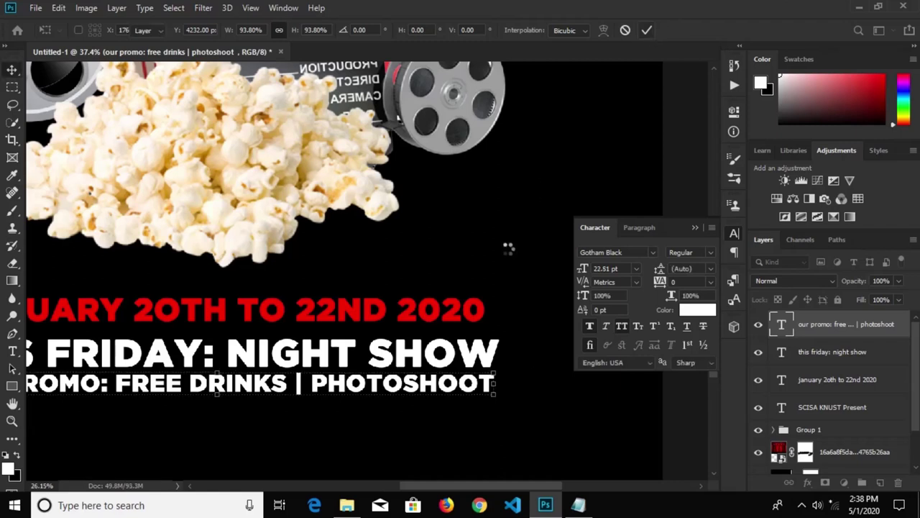
{"action": "scroll", "coordinate": [507, 247], "scroll_direction": "down", "scroll_amount": 3}
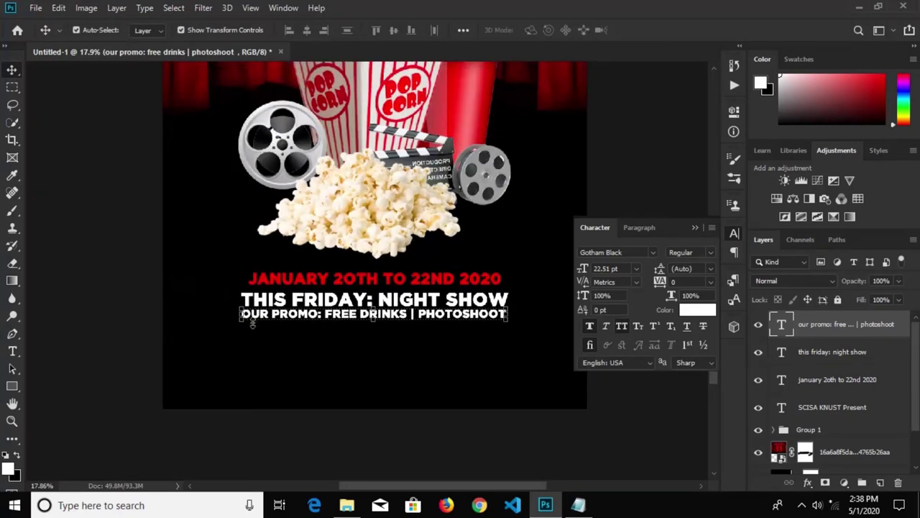
Draw a thin horizontal rectangle about 2023 px wide and 32 px high directly below the promo line.
{"action": "left_click", "coordinate": [46, 243]}
{"action": "left_click", "coordinate": [11, 387]}
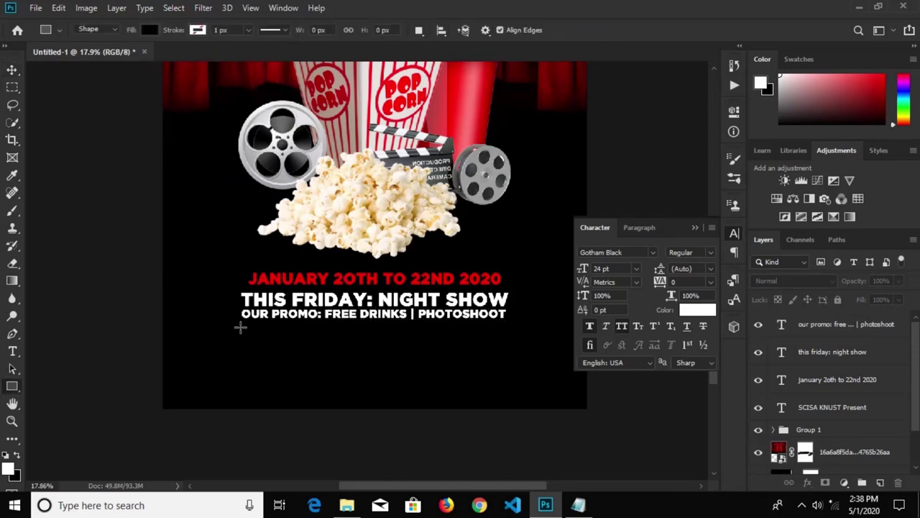
{"action": "left_click_drag", "start_coordinate": [252, 323], "coordinate": [497, 325]}
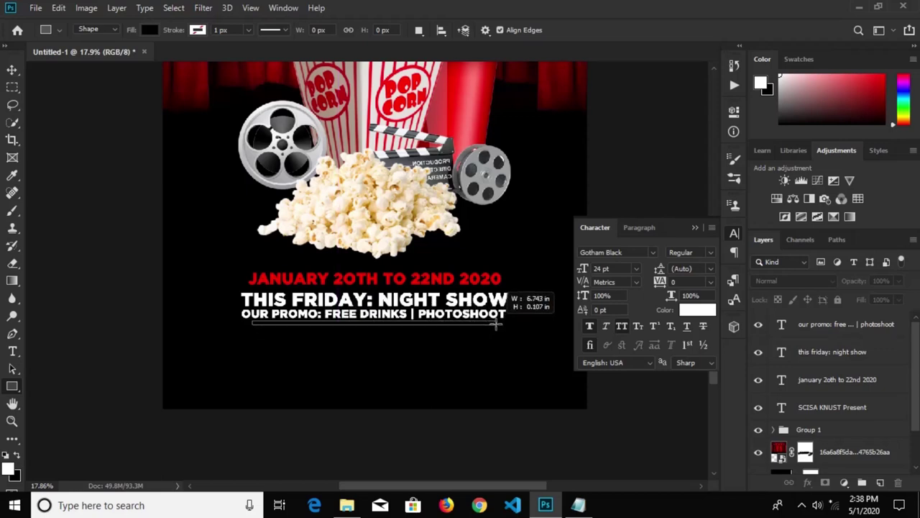
{"action": "left_click_drag", "start_coordinate": [496, 325], "coordinate": [497, 324]}
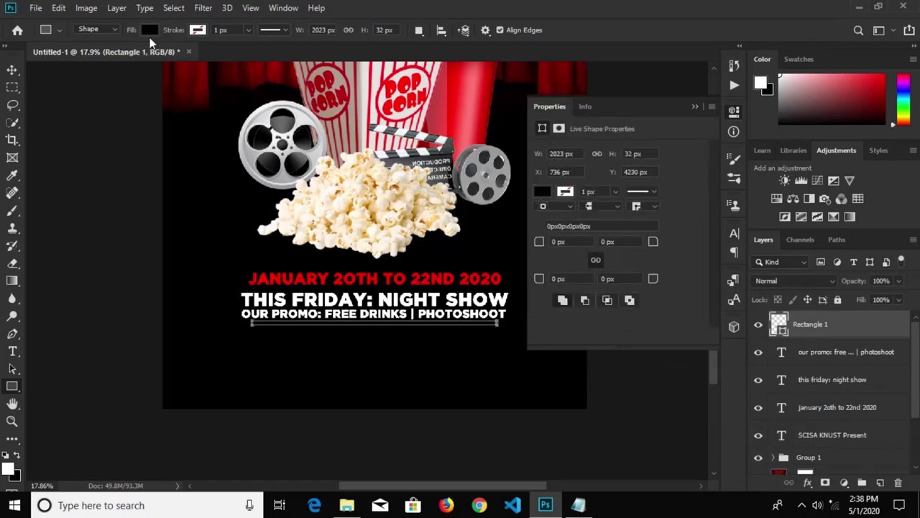
Fill the thin rectangle below the promo line with pure red and deselect it.
{"action": "left_click", "coordinate": [148, 30]}
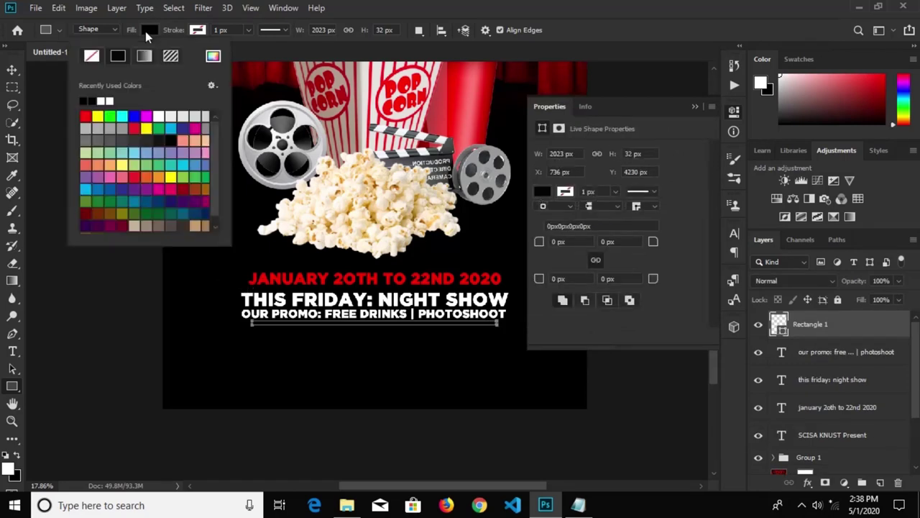
{"action": "left_click", "coordinate": [86, 115]}
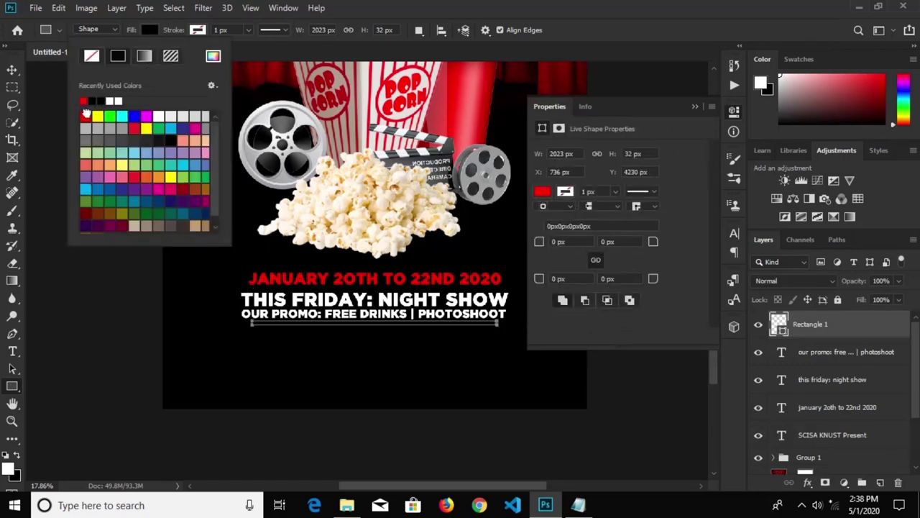
{"action": "left_click", "coordinate": [4, 73]}
{"action": "left_click", "coordinate": [47, 180]}
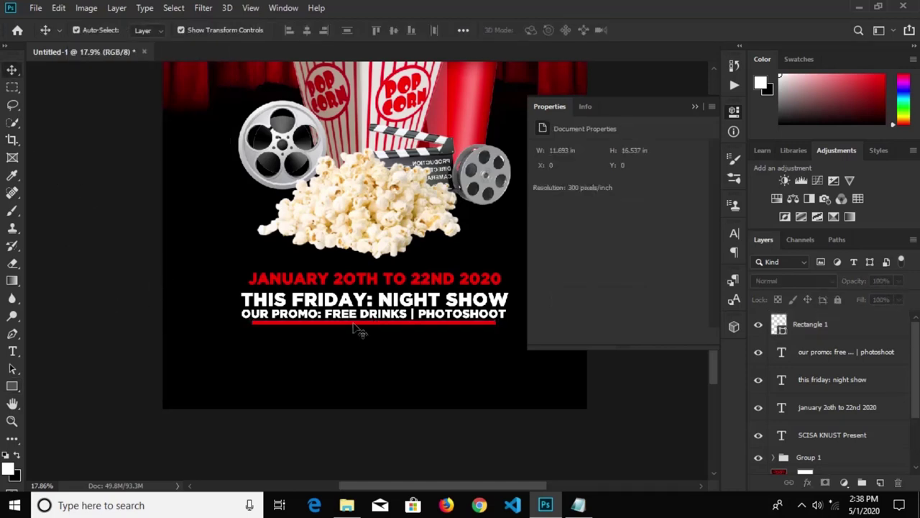
Transform the red bar to a height of about 27 px, bringing it closer under the promo line.
{"action": "scroll", "coordinate": [357, 329], "scroll_direction": "up", "scroll_amount": 3}
{"action": "left_click", "coordinate": [372, 325]}
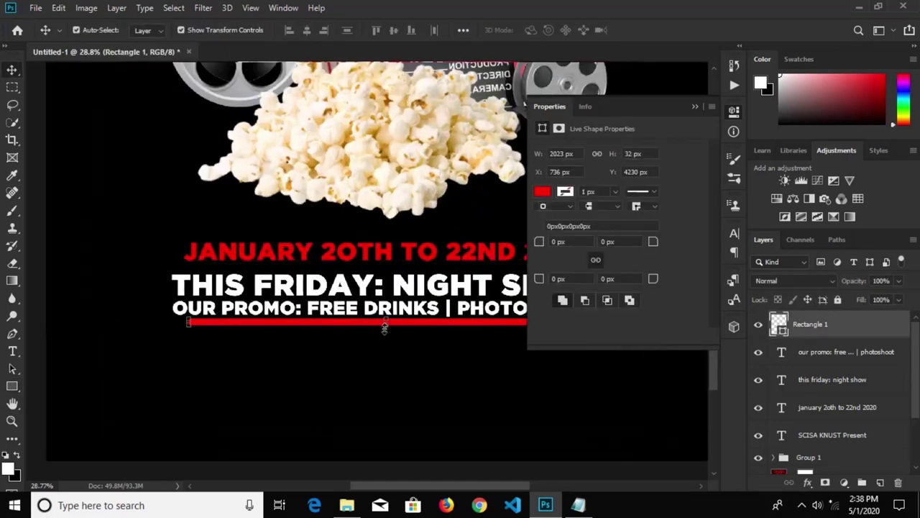
{"action": "key", "text": "ctrl+t"}
{"action": "mouse_move", "coordinate": [388, 324]}
{"action": "left_mouse_down"}
{"action": "mouse_move", "coordinate": [390, 305]}
{"action": "mouse_move", "coordinate": [390, 323]}
{"action": "left_mouse_up"}
{"action": "left_click", "coordinate": [643, 30]}
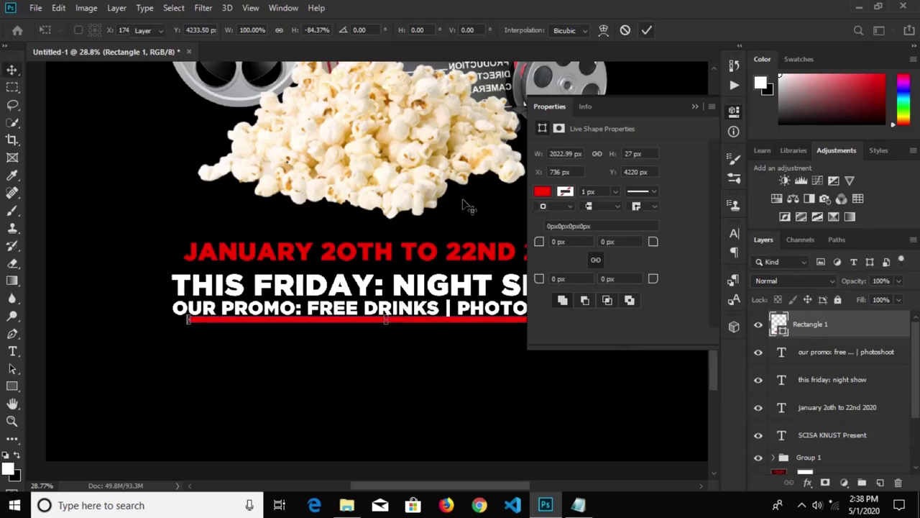
Nudge the red bar down to a Y position of 4244 px to leave a gap below the promo line.
{"action": "scroll", "coordinate": [441, 232], "scroll_direction": "down", "scroll_amount": 4}
{"action": "scroll", "coordinate": [445, 245], "scroll_direction": "down", "scroll_amount": 1}
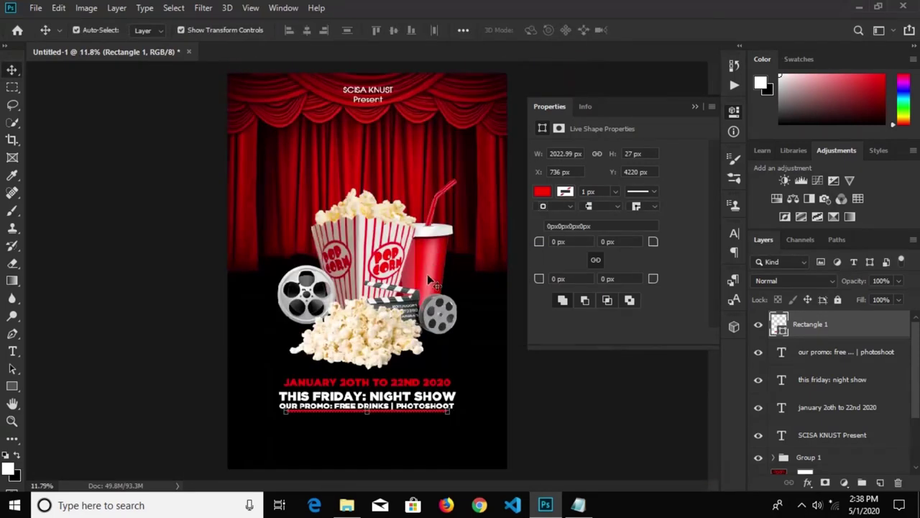
{"action": "key", "text": "Down"}
{"action": "key", "text": "Down"}
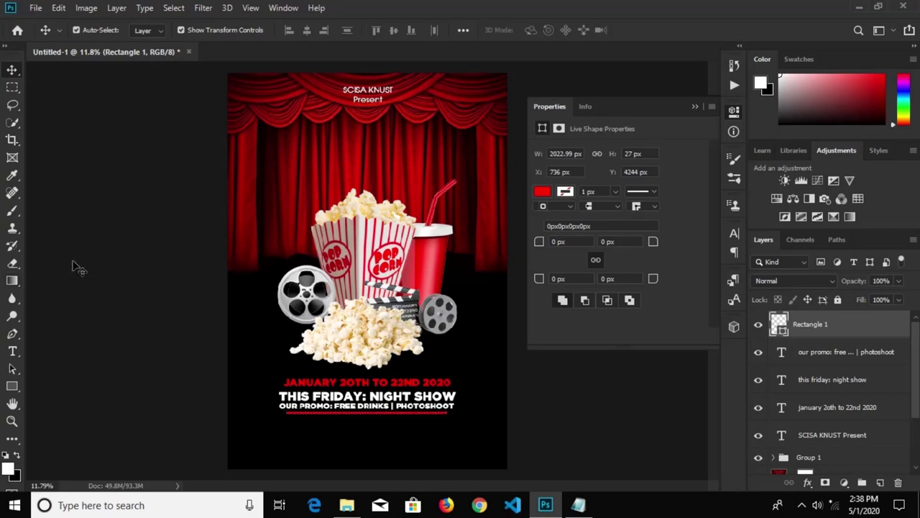
{"action": "left_click", "coordinate": [73, 261]}
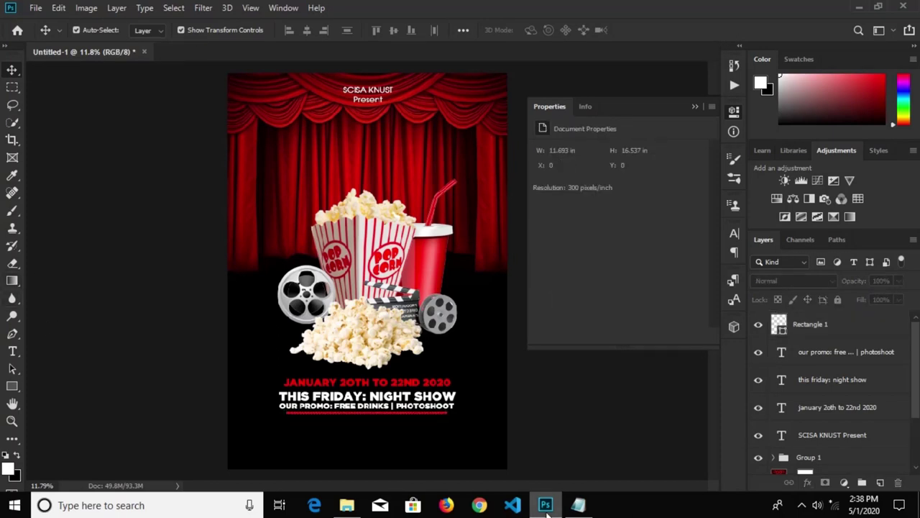
In Notepad, copy the "showing movies" heading together with the full list of movie titles beneath it.
{"action": "left_click", "coordinate": [581, 505]}
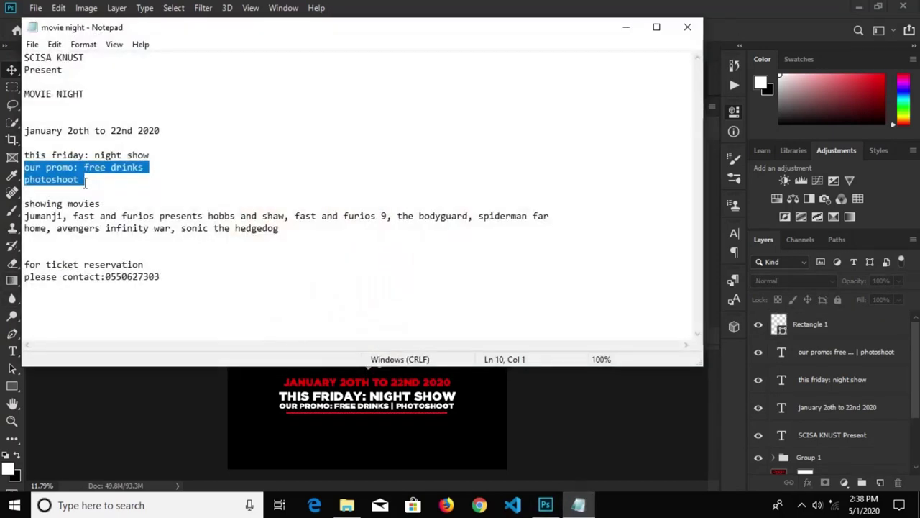
{"action": "left_click_drag", "start_coordinate": [297, 228], "coordinate": [35, 194]}
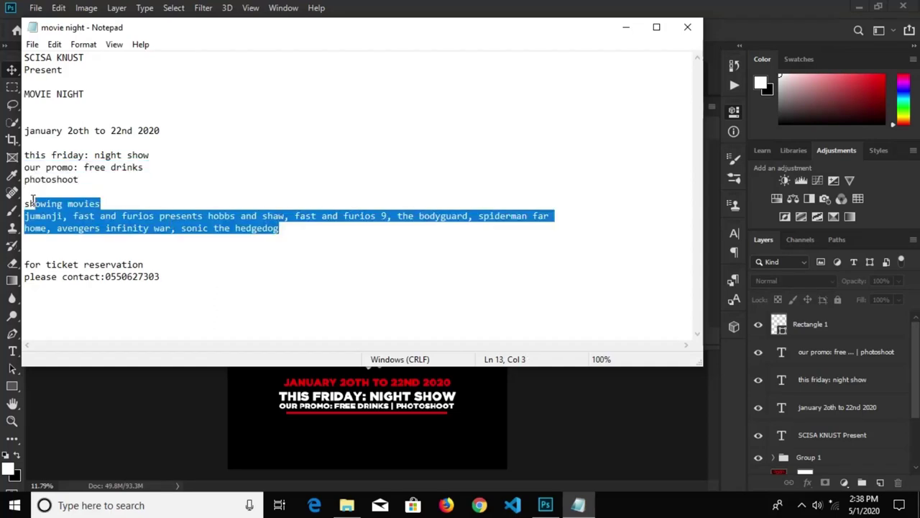
{"action": "right_click", "coordinate": [24, 203]}
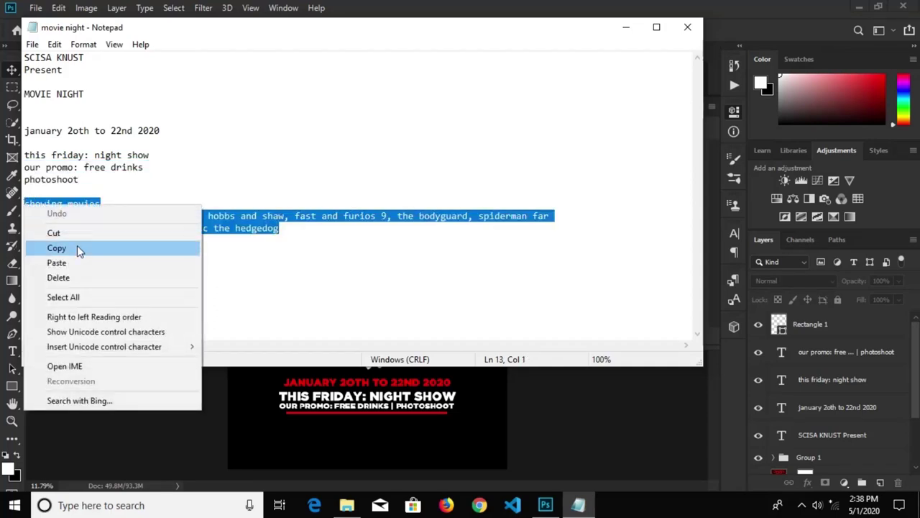
{"action": "left_click", "coordinate": [77, 247]}
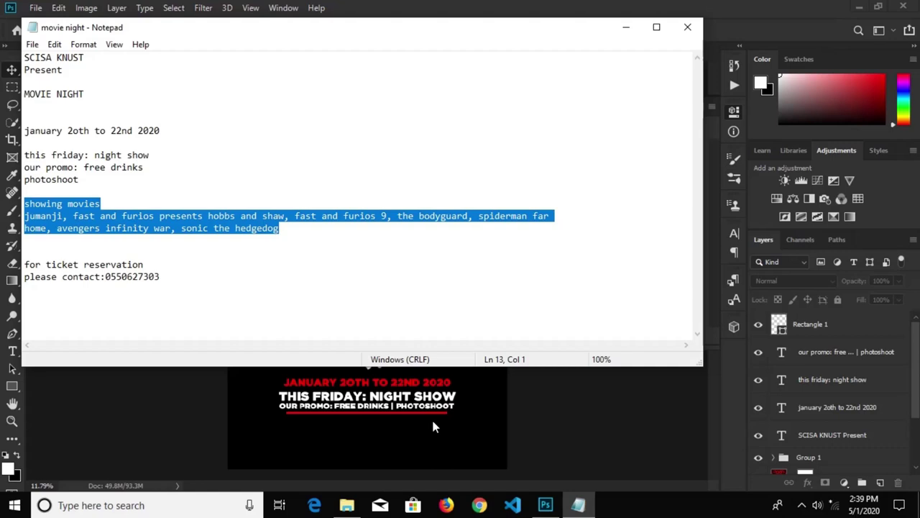
Back in Photoshop, paste the copied movie text as a new text layer below the red bar.
{"action": "left_click", "coordinate": [433, 427]}
{"action": "key", "text": "ctrl+0"}
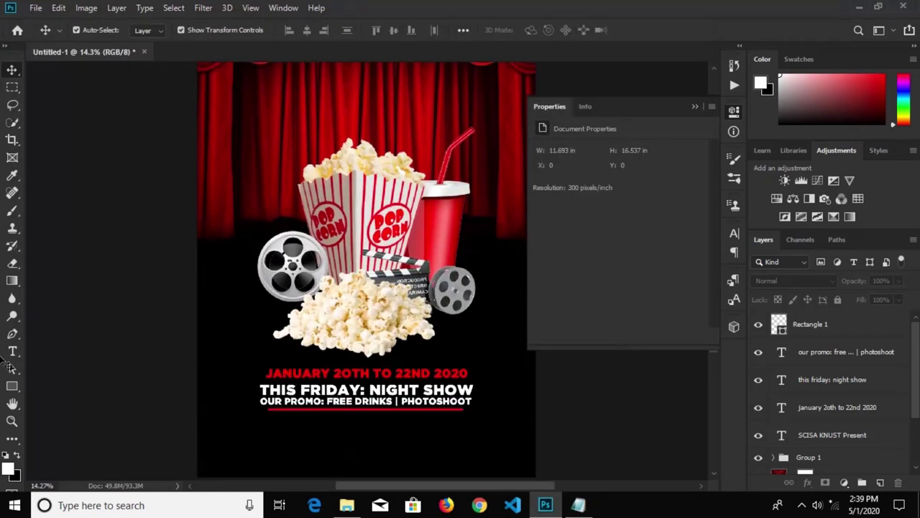
{"action": "key", "text": "t"}
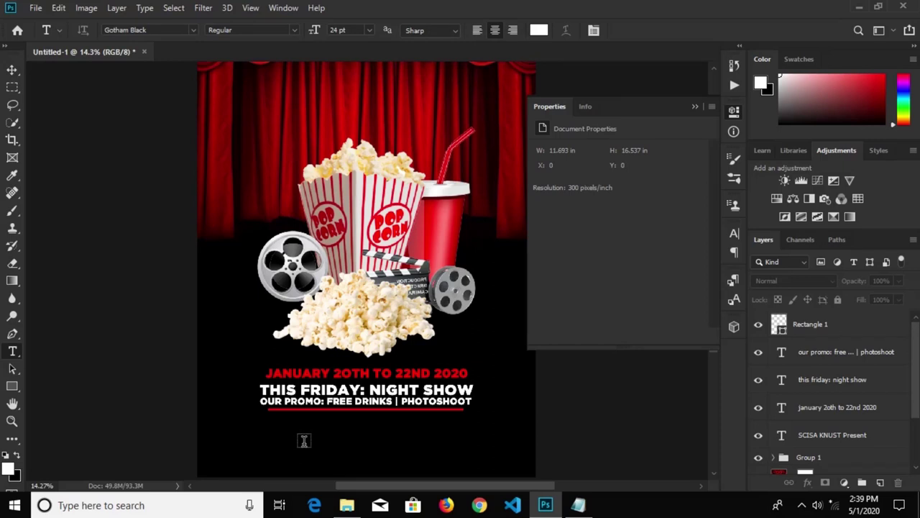
{"action": "left_click", "coordinate": [304, 441]}
{"action": "key", "text": "ctrl+v"}
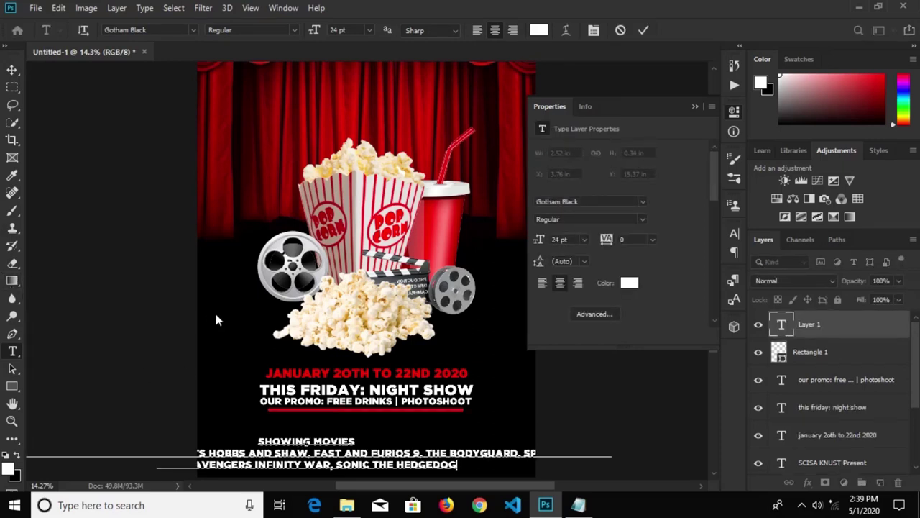
{"action": "left_click", "coordinate": [644, 31]}
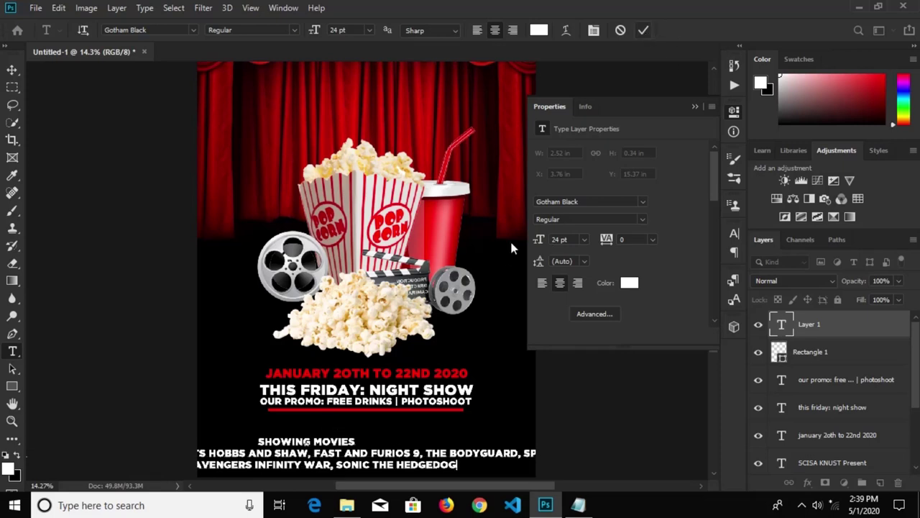
Recolour the "showing movies" heading to red ff0000.
{"action": "left_click_drag", "start_coordinate": [355, 435], "coordinate": [236, 437]}
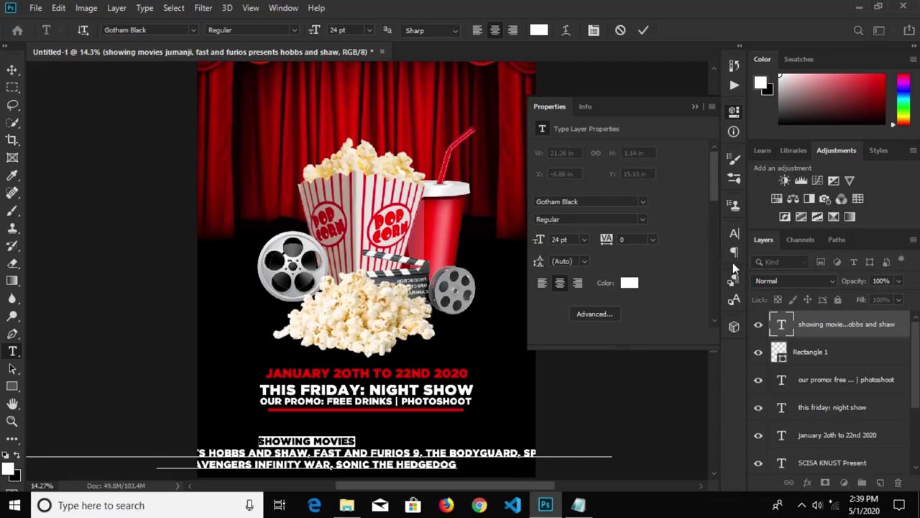
{"action": "left_click", "coordinate": [733, 232]}
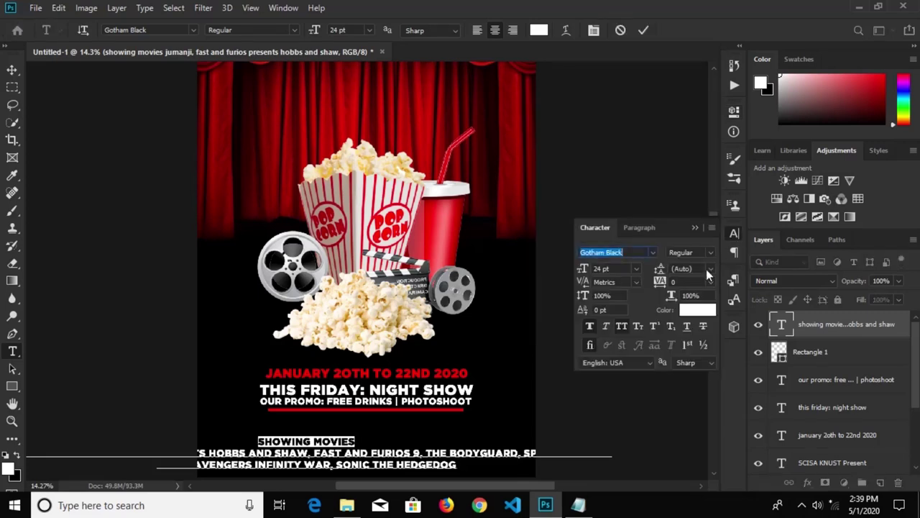
{"action": "left_click", "coordinate": [703, 314]}
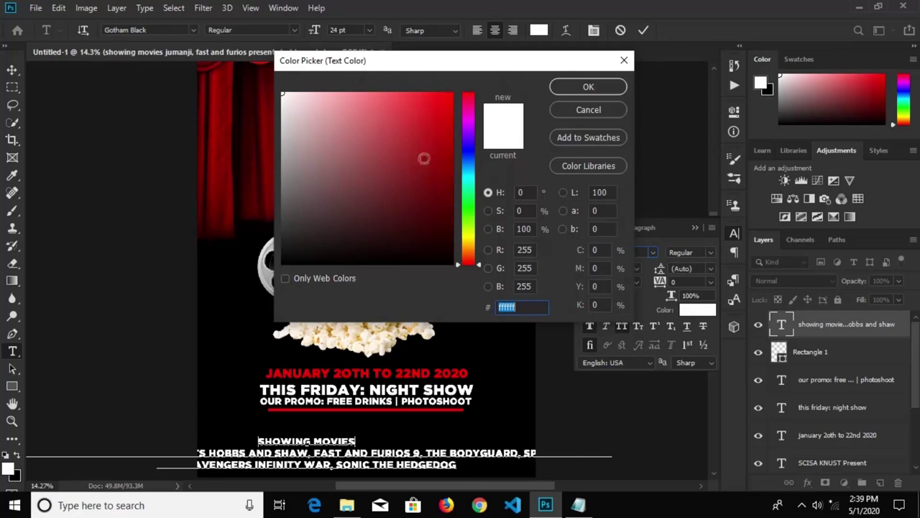
{"action": "type", "text": "ff0000"}
{"action": "left_click", "coordinate": [580, 90]}
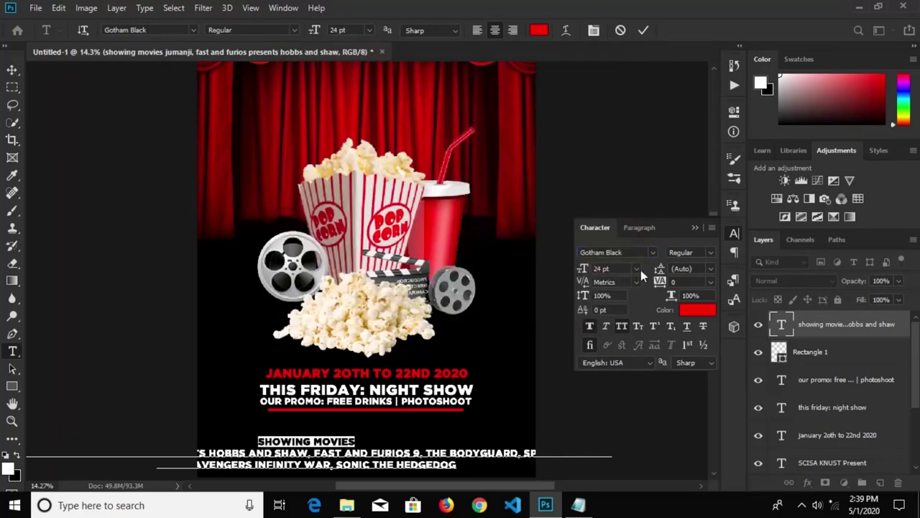
Set the "showing movies" heading to 36 pt and move the movie text block up beneath the red bar.
{"action": "left_click", "coordinate": [637, 268]}
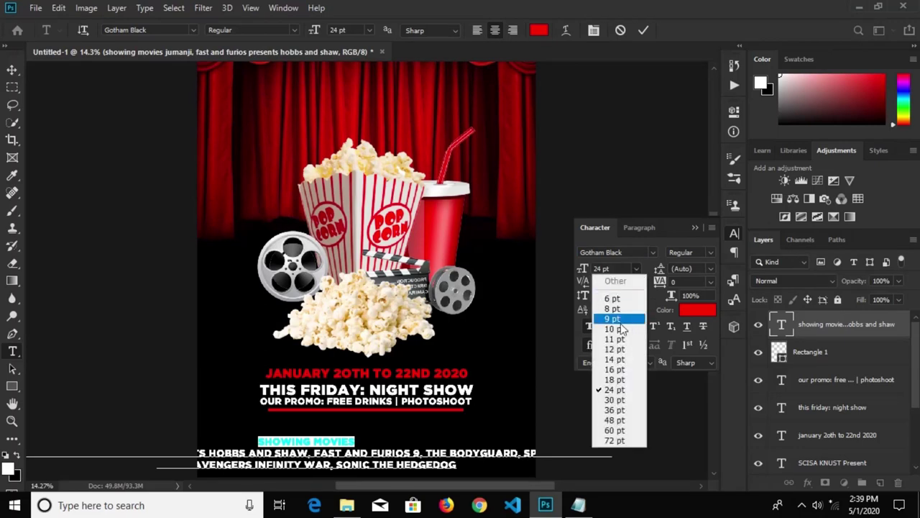
{"action": "left_click", "coordinate": [615, 409]}
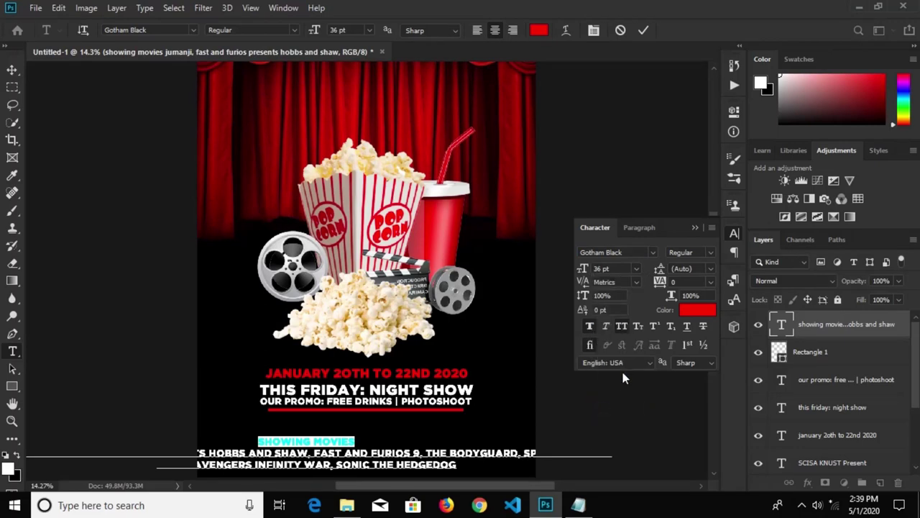
{"action": "left_click", "coordinate": [11, 69]}
{"action": "left_click_drag", "start_coordinate": [305, 461], "coordinate": [348, 451]}
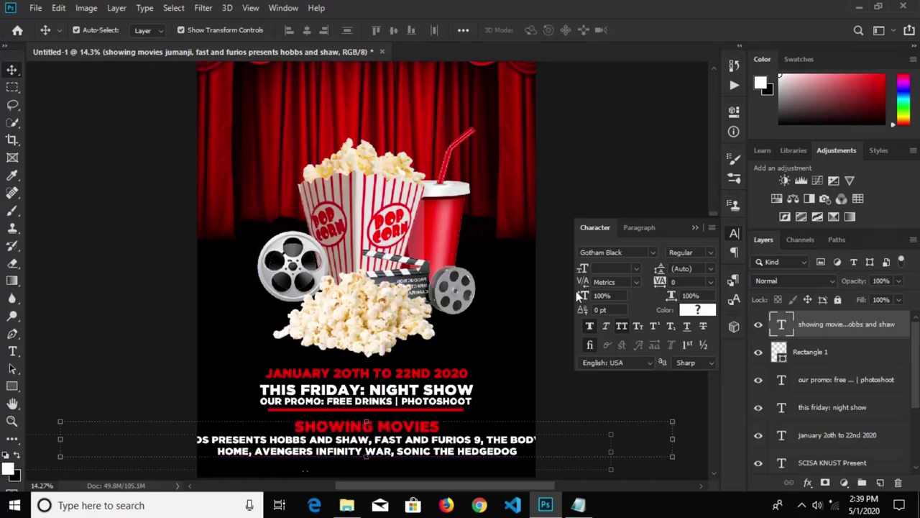
Set the whole movie text layer to 18 pt and shift it slightly into place under the red bar.
{"action": "left_click", "coordinate": [637, 269]}
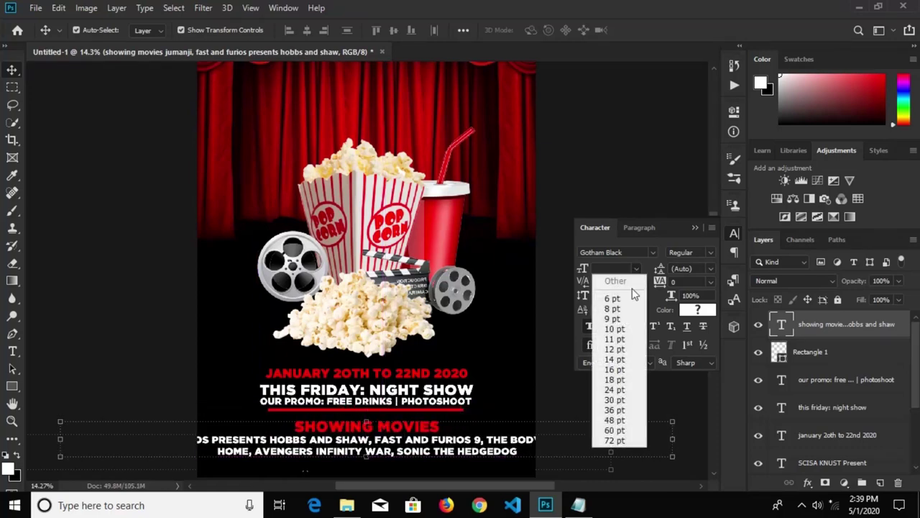
{"action": "left_click", "coordinate": [620, 381]}
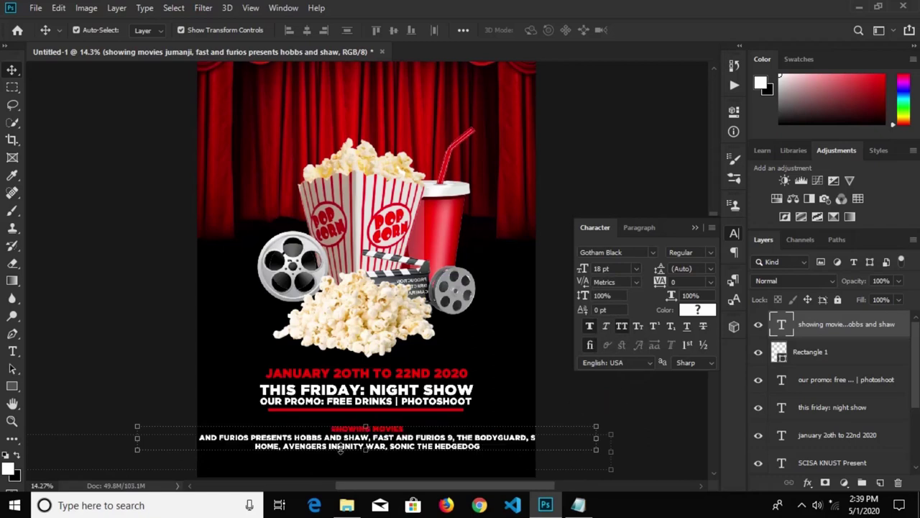
{"action": "left_click_drag", "start_coordinate": [302, 445], "coordinate": [390, 445]}
Rewrap the movie titles into three lines, with the second starting at "the bodyguard" and the third at "sonic the hedgedog".
{"action": "left_click", "coordinate": [13, 351]}
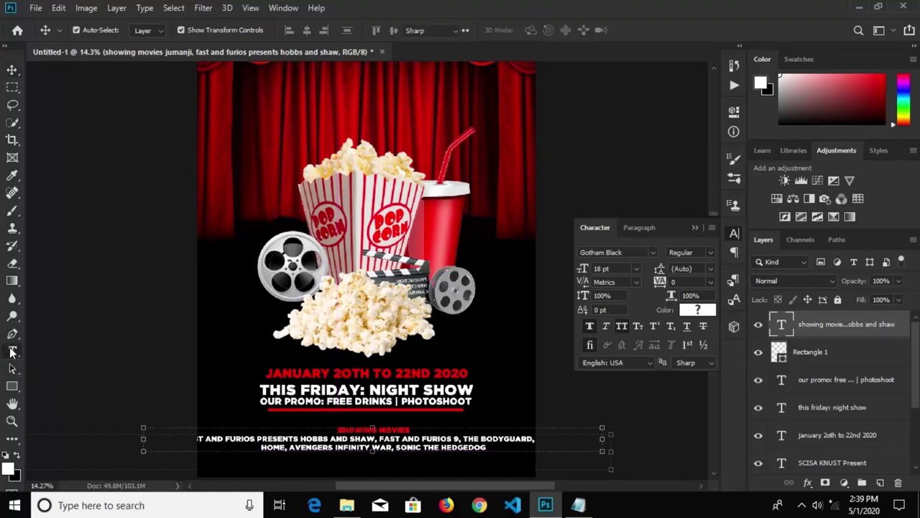
{"action": "left_click", "coordinate": [457, 435]}
{"action": "key", "text": "Return"}
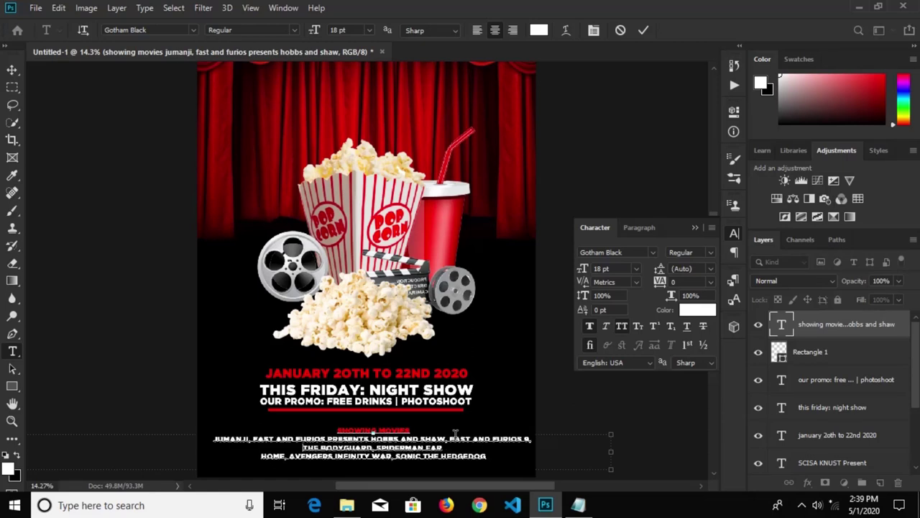
{"action": "left_click", "coordinate": [257, 456]}
{"action": "key", "text": "BackSpace"}
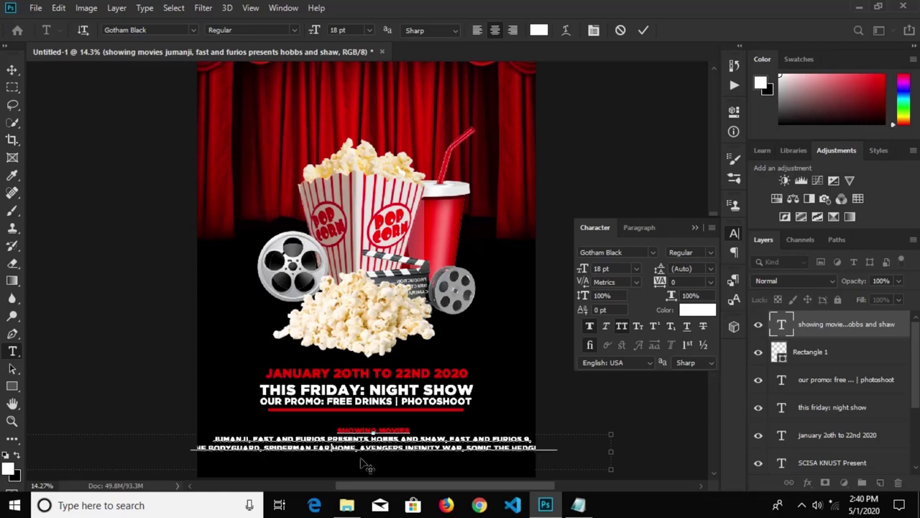
{"action": "left_click", "coordinate": [465, 447]}
{"action": "key", "text": "Return"}
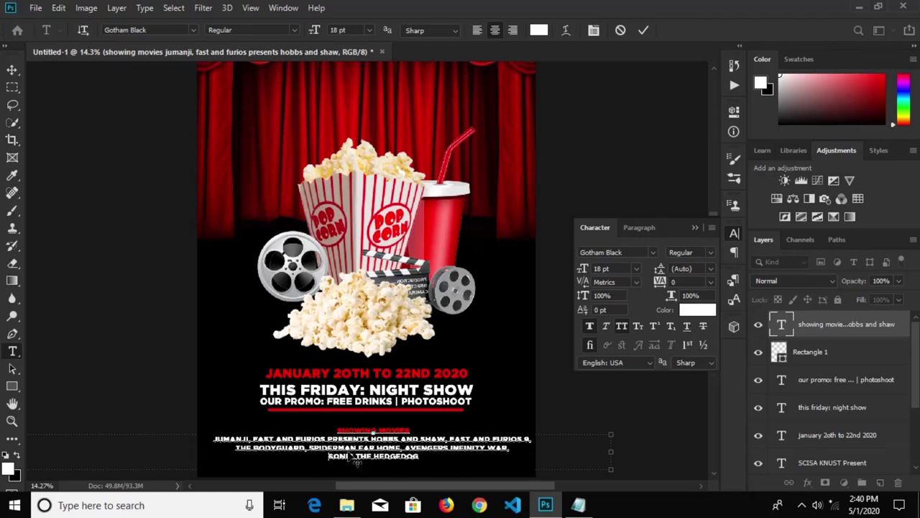
Reposition the movie text block, centre it horizontally on the whole canvas, and clear the selection.
{"action": "left_click", "coordinate": [12, 70]}
{"action": "scroll", "coordinate": [388, 460], "scroll_direction": "up", "scroll_amount": 1}
{"action": "left_click_drag", "start_coordinate": [388, 460], "coordinate": [381, 455]}
{"action": "key", "text": "ctrl+a"}
{"action": "left_click", "coordinate": [76, 30]}
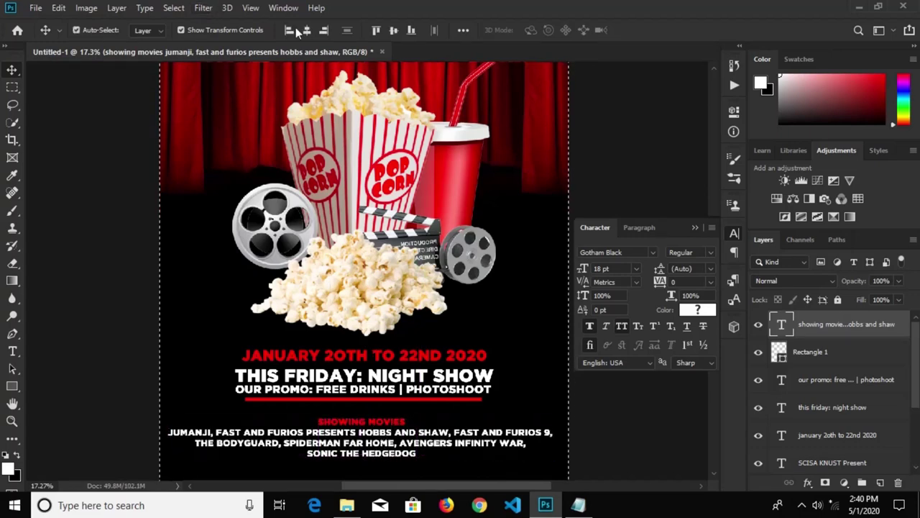
{"action": "left_click", "coordinate": [307, 30]}
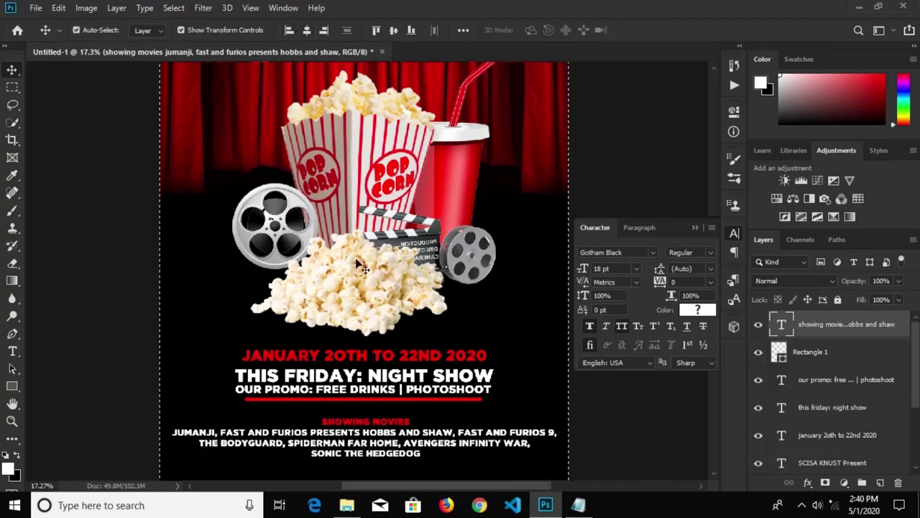
{"action": "key", "text": "ctrl+d"}
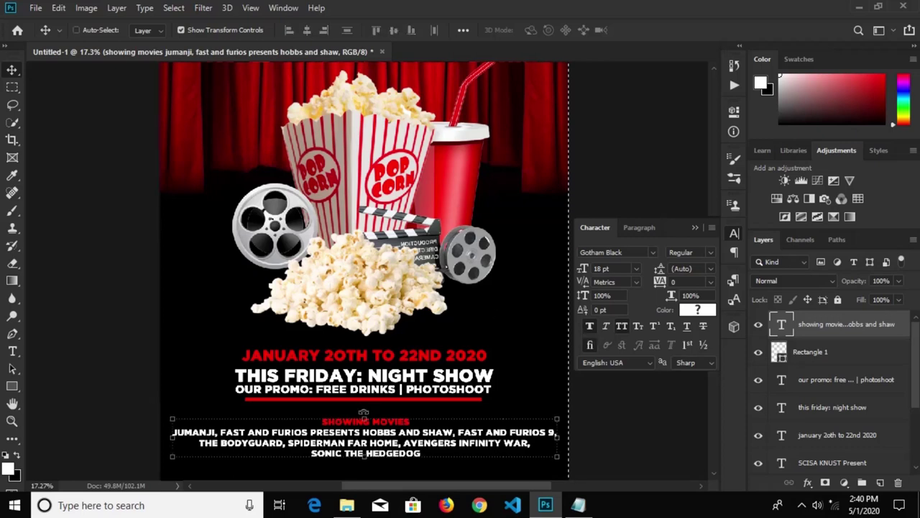
Set the red "showing movies" heading line to 30 pt, commit the text edit, and deselect the layer.
{"action": "left_click", "coordinate": [12, 350]}
{"action": "left_click", "coordinate": [320, 423]}
{"action": "left_click_drag", "start_coordinate": [321, 422], "coordinate": [418, 420]}
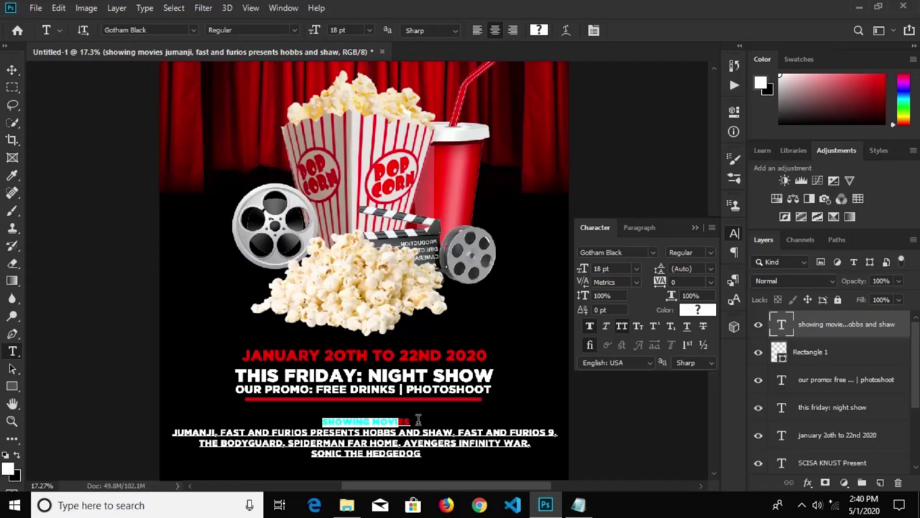
{"action": "left_click", "coordinate": [636, 269]}
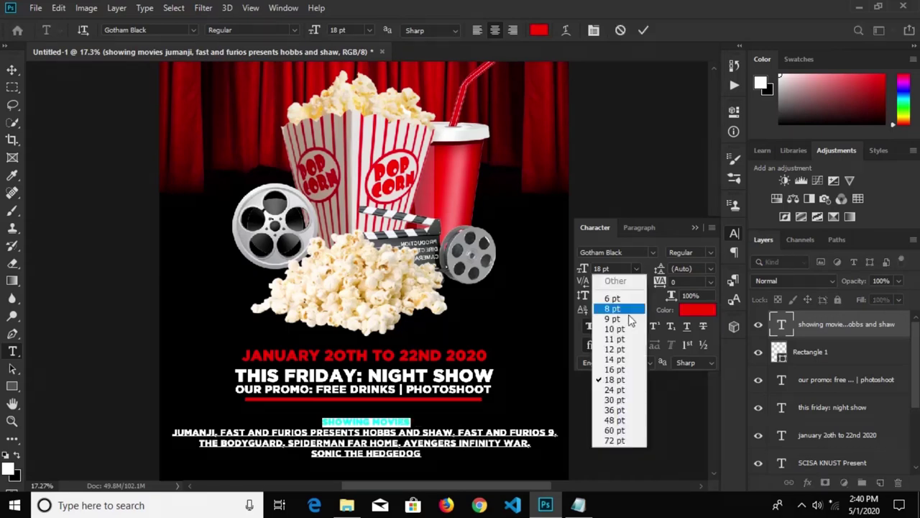
{"action": "left_click", "coordinate": [614, 400]}
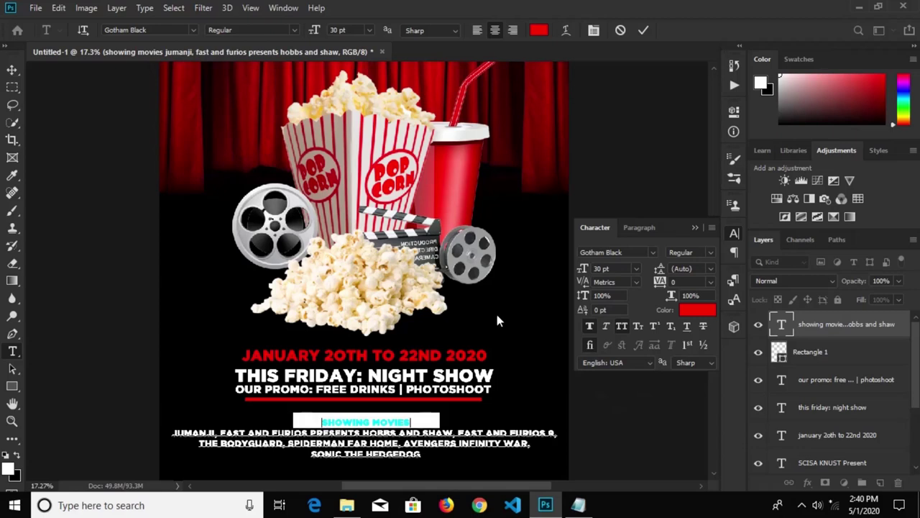
{"action": "left_click", "coordinate": [644, 31]}
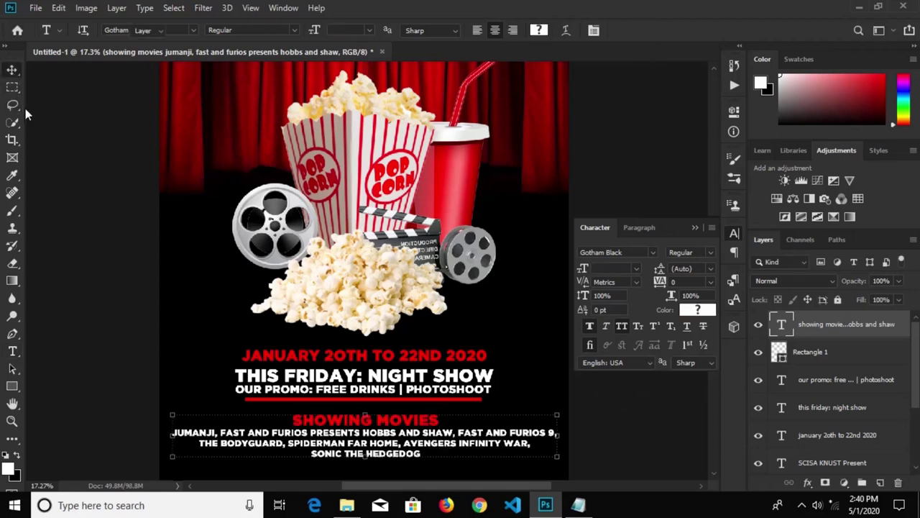
{"action": "left_click", "coordinate": [12, 70]}
{"action": "scroll", "coordinate": [126, 266], "scroll_direction": "down", "scroll_amount": 3}
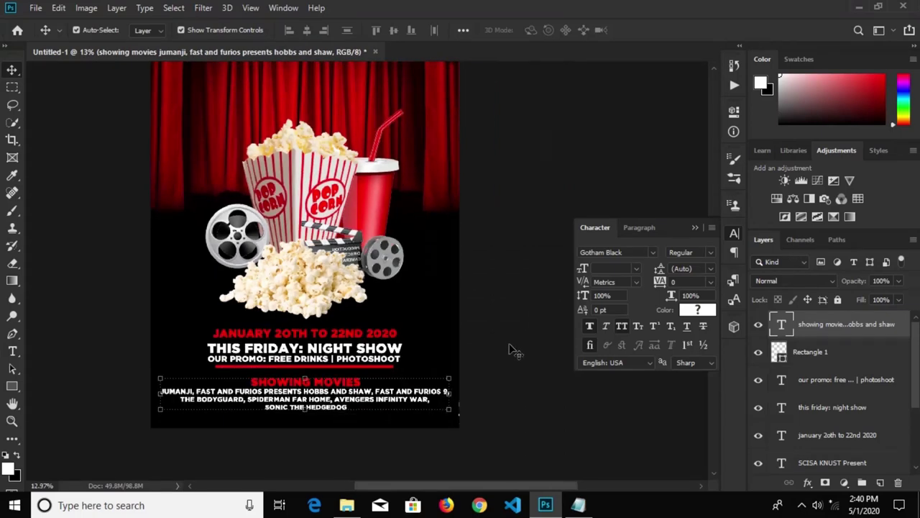
{"action": "left_click", "coordinate": [450, 364]}
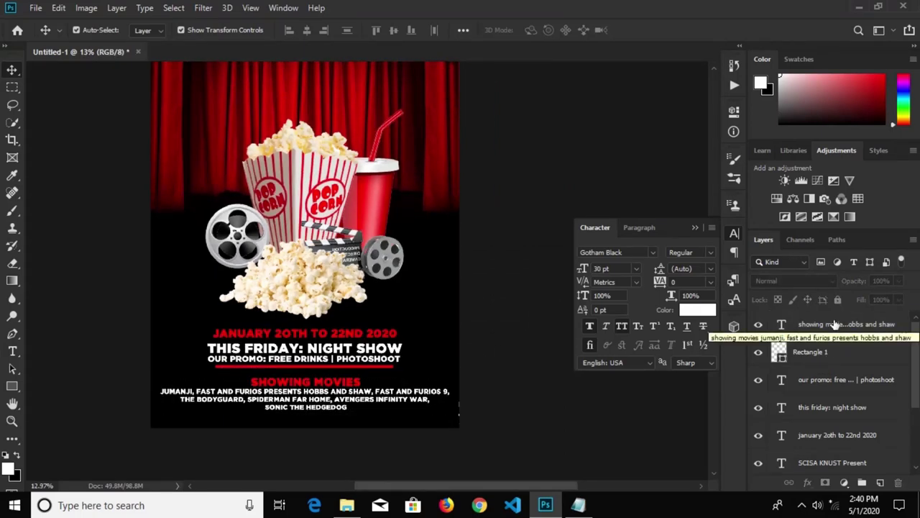
Nudge the grouped cinema images, Group 1, upward to open a gap above the date line, and deselect it.
{"action": "scroll", "coordinate": [446, 280], "scroll_direction": "down", "scroll_amount": 1}
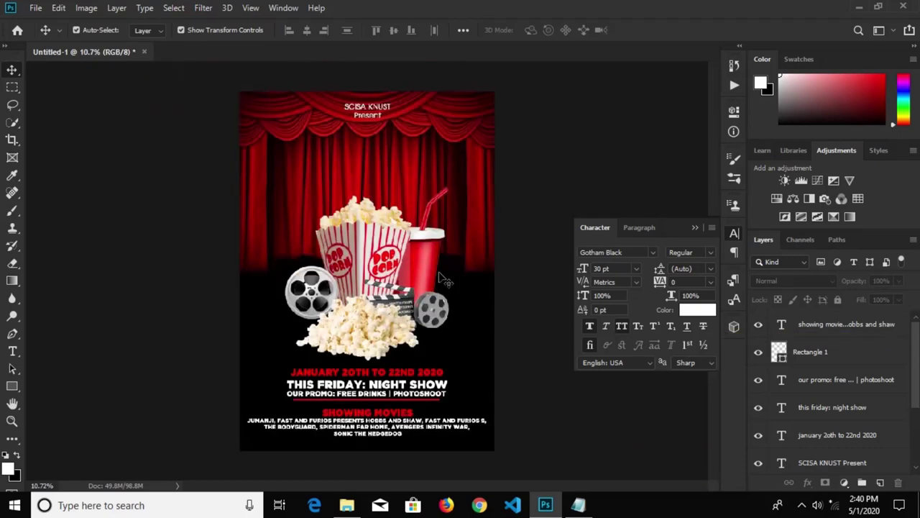
{"action": "scroll", "coordinate": [823, 385], "scroll_direction": "down", "scroll_amount": 2}
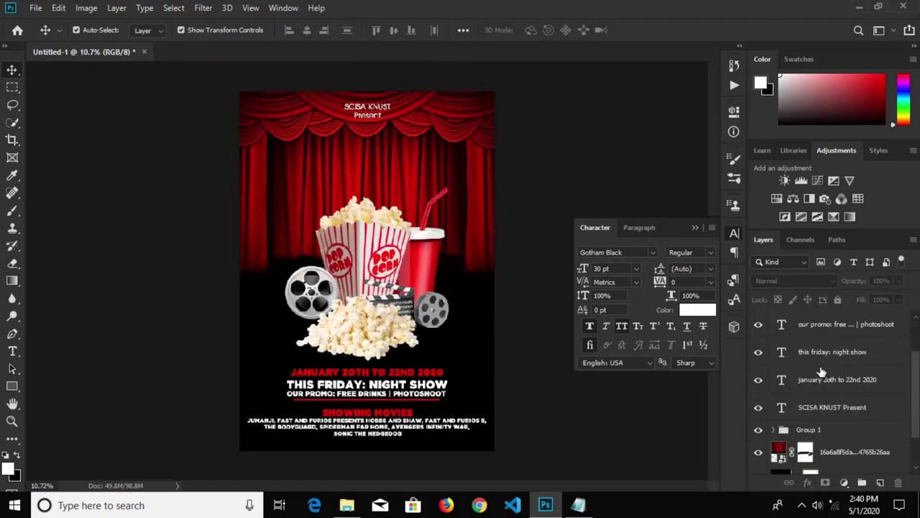
{"action": "left_click", "coordinate": [814, 430]}
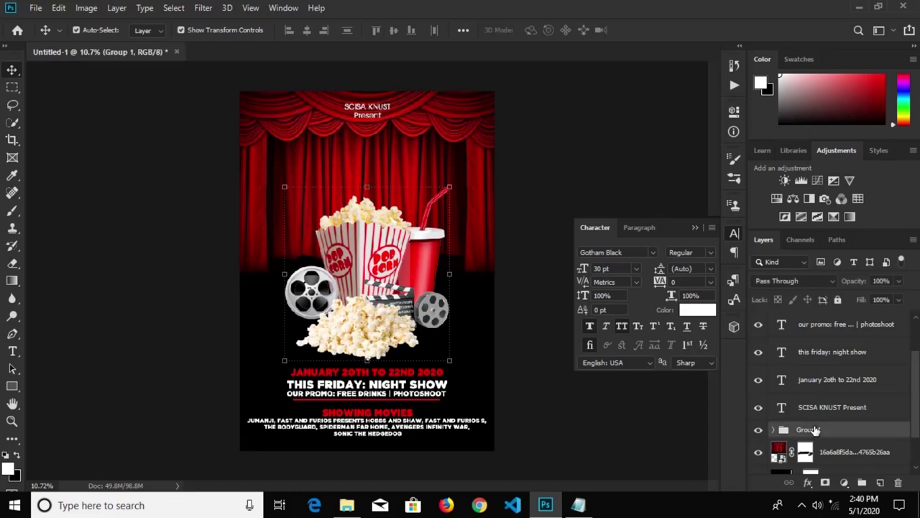
{"action": "key", "text": "shift+Up"}
{"action": "key", "text": "shift+Up"}
{"action": "key", "text": "shift+Up"}
{"action": "key", "text": "shift+Up"}
{"action": "key", "text": "shift+Up"}
{"action": "key", "text": "shift+Up"}
{"action": "key", "text": "shift+Up"}
{"action": "key", "text": "shift+Up"}
{"action": "key", "text": "shift+Up"}
{"action": "key", "text": "shift+Up"}
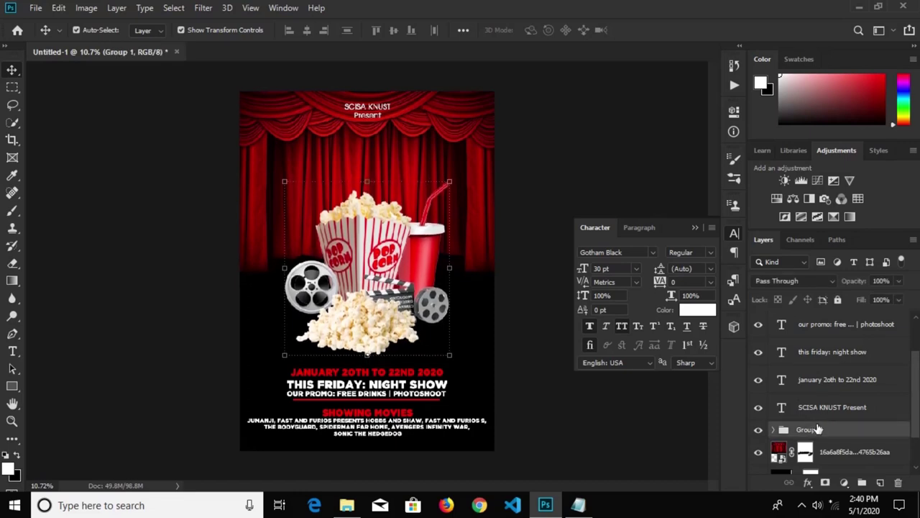
{"action": "key", "text": "shift+Up"}
{"action": "key", "text": "shift+Up"}
{"action": "key", "text": "shift+Up"}
{"action": "key", "text": "shift+Up"}
{"action": "key", "text": "shift+Up"}
{"action": "key", "text": "shift+Up"}
{"action": "key", "text": "shift+Up"}
{"action": "key", "text": "shift+Up"}
{"action": "key", "text": "shift+Up"}
{"action": "key", "text": "shift+Up"}
{"action": "key", "text": "shift+Up"}
{"action": "key", "text": "shift+Up"}
{"action": "key", "text": "shift+Up"}
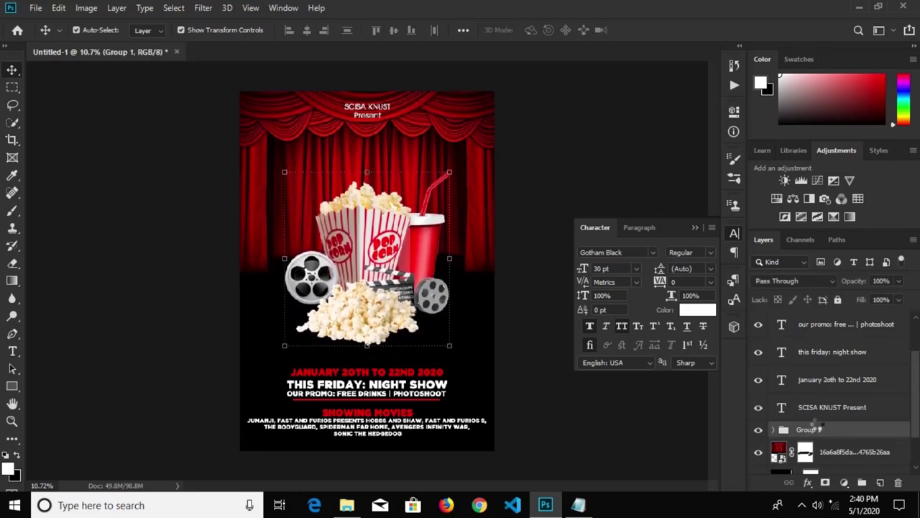
{"action": "key", "text": "shift+Down"}
{"action": "key", "text": "shift+Down"}
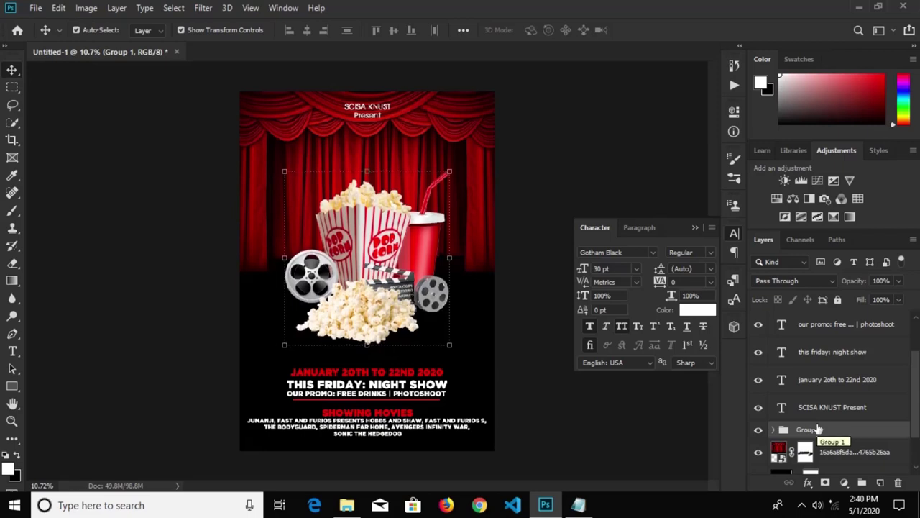
{"action": "left_click", "coordinate": [539, 404]}
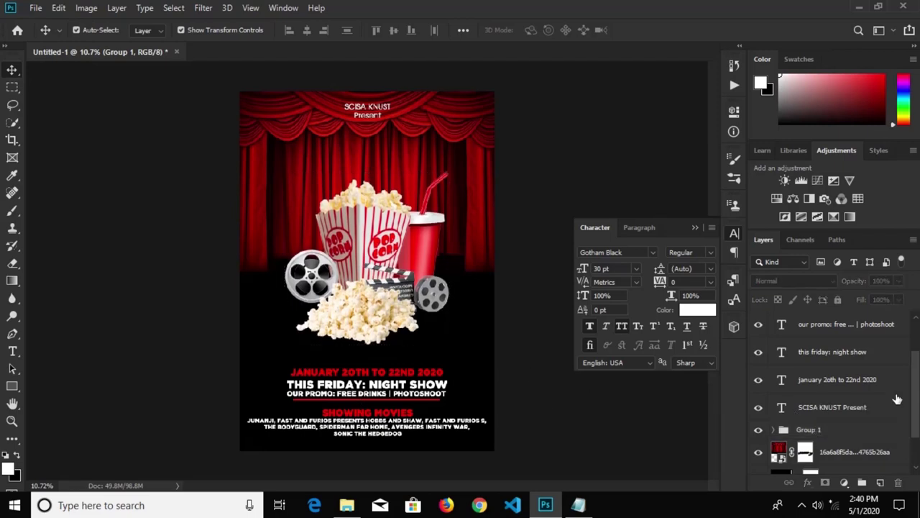
Select the date, night show, promo, red bar and movies layers without "SCISA KNUST Present", and shift them up together beneath the popcorn.
{"action": "left_click", "coordinate": [829, 409]}
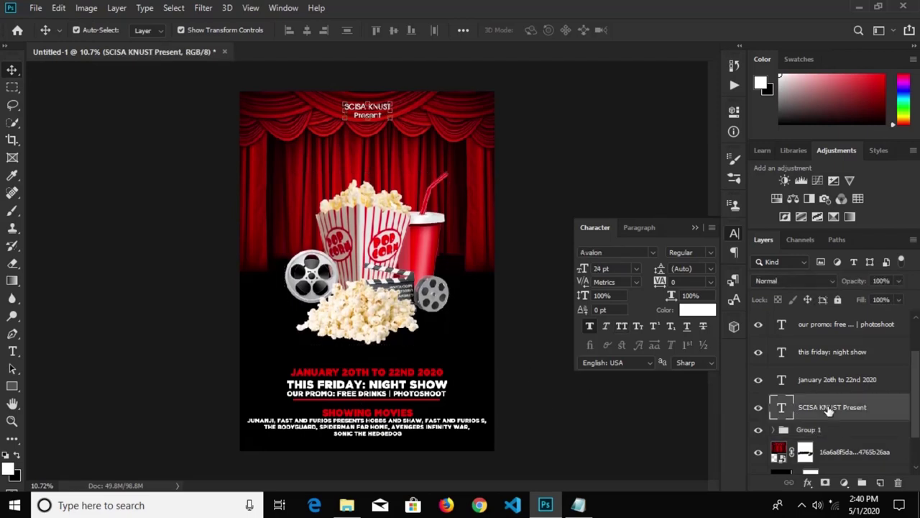
{"action": "left_click_drag", "start_coordinate": [912, 409], "coordinate": [912, 338]}
{"action": "key", "text": "ctrl+alt+a"}
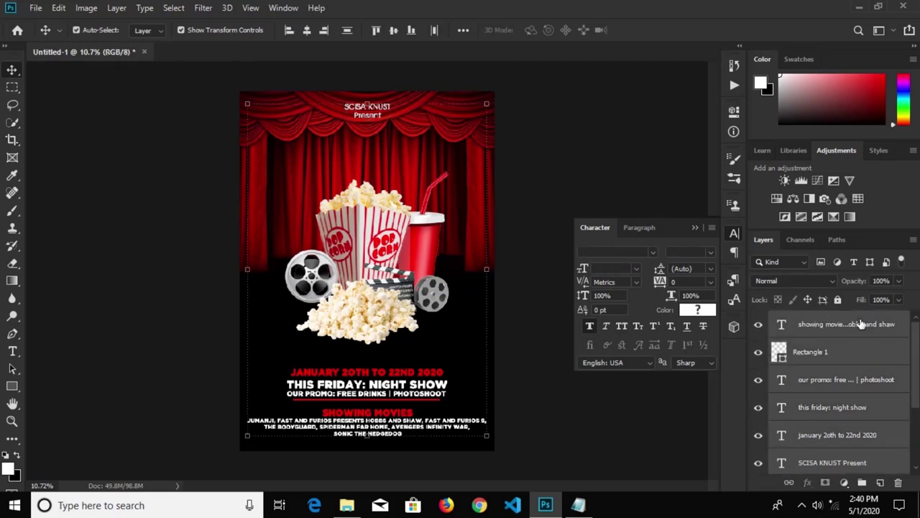
{"action": "scroll", "coordinate": [918, 367], "scroll_direction": "down", "scroll_amount": 2}
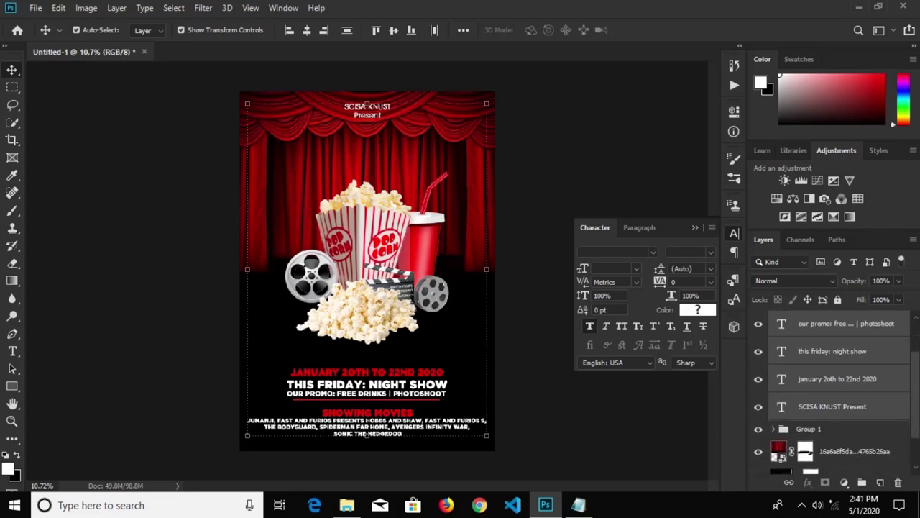
{"action": "scroll", "coordinate": [832, 392], "scroll_direction": "up", "scroll_amount": 1}
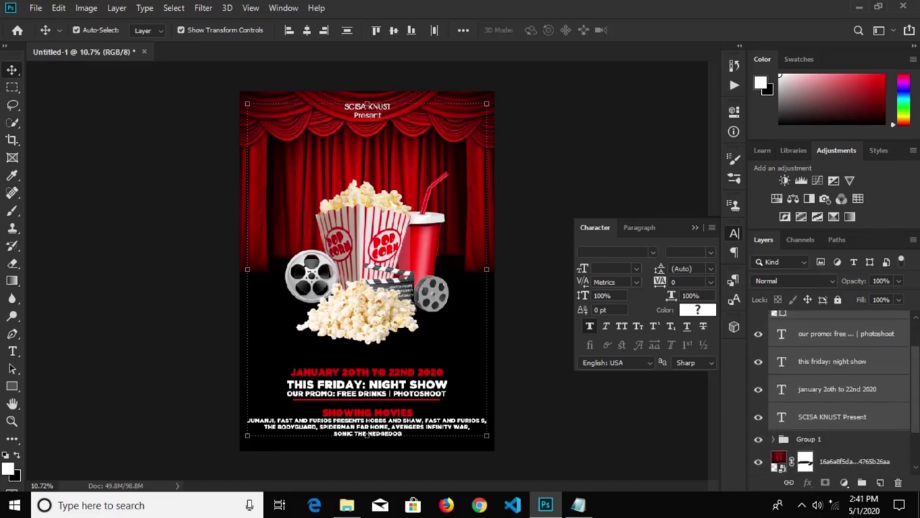
{"action": "left_click", "coordinate": [832, 418], "text": "ctrl"}
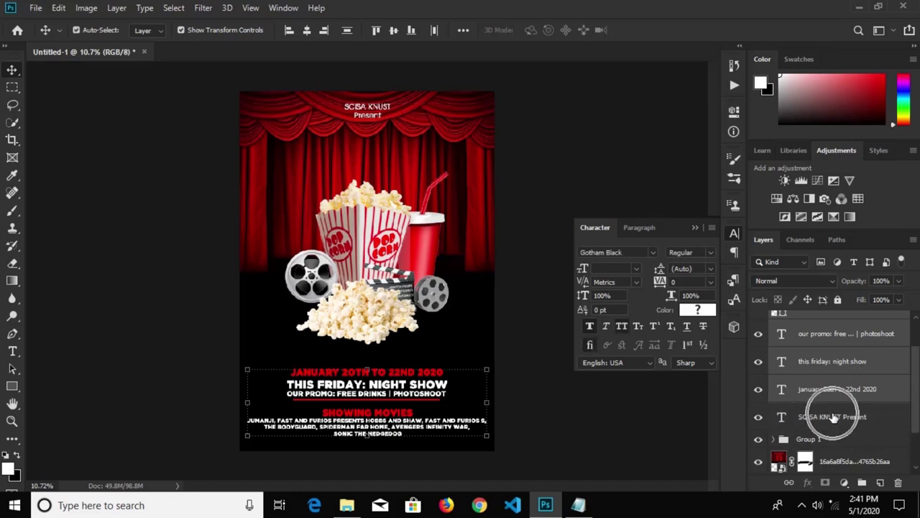
{"action": "scroll", "coordinate": [830, 413], "scroll_direction": "up", "scroll_amount": 3}
{"action": "key", "text": "shift+Up"}
{"action": "key", "text": "shift+Up"}
{"action": "key", "text": "shift+Up"}
{"action": "key", "text": "shift+Up"}
{"action": "key", "text": "shift+Up"}
{"action": "key", "text": "shift+Up"}
{"action": "key", "text": "shift+Up"}
{"action": "key", "text": "shift+Up"}
{"action": "key", "text": "shift+Up"}
{"action": "key", "text": "shift+Up"}
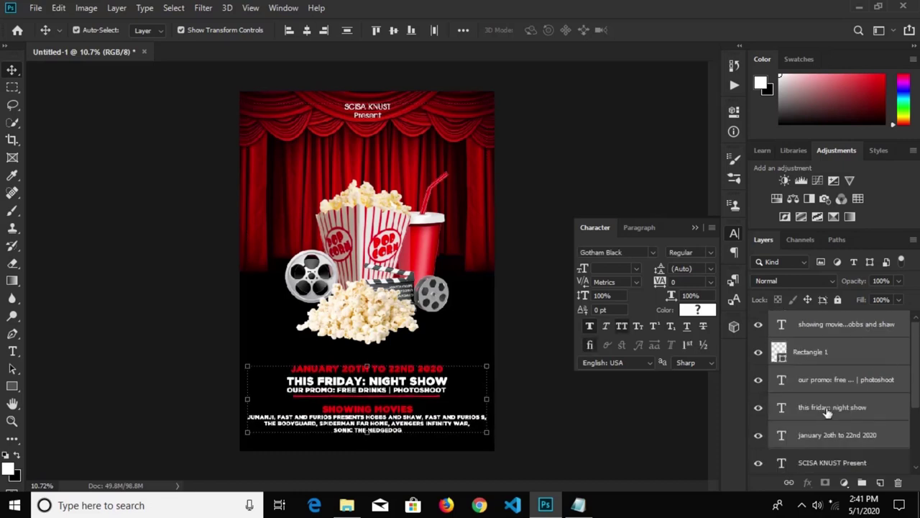
{"action": "key", "text": "shift+Up"}
{"action": "key", "text": "shift+Up"}
{"action": "key", "text": "shift+Up"}
{"action": "key", "text": "shift+Up"}
{"action": "key", "text": "shift+Up"}
{"action": "key", "text": "shift+Up"}
{"action": "key", "text": "shift+Up"}
{"action": "key", "text": "shift+Up"}
{"action": "key", "text": "shift+Up"}
{"action": "key", "text": "shift+Up"}
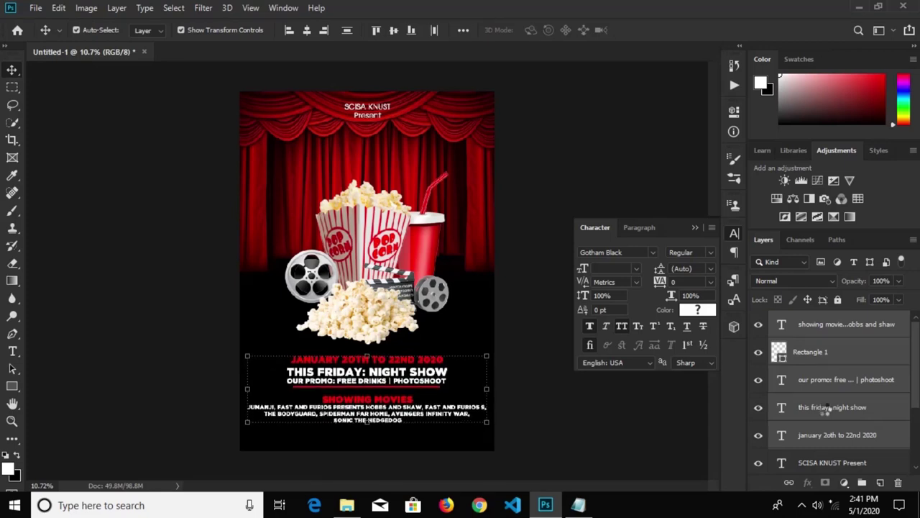
{"action": "key", "text": "shift+Up"}
{"action": "key", "text": "shift+Up"}
{"action": "key", "text": "shift+Up"}
{"action": "key", "text": "shift+Up"}
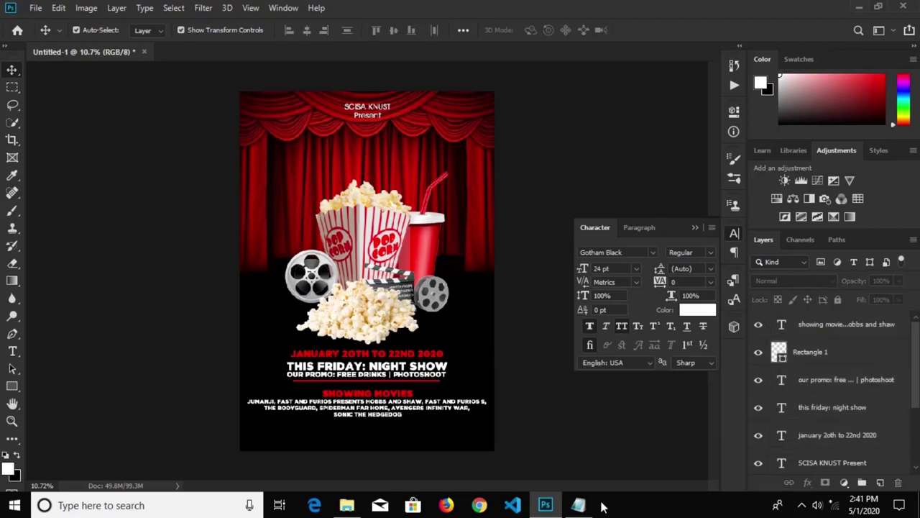
Switch to the "movie night" Notepad file and copy the two-line ticket reservation text with its contact number.
{"action": "left_click", "coordinate": [580, 505]}
{"action": "left_click_drag", "start_coordinate": [157, 276], "coordinate": [36, 265]}
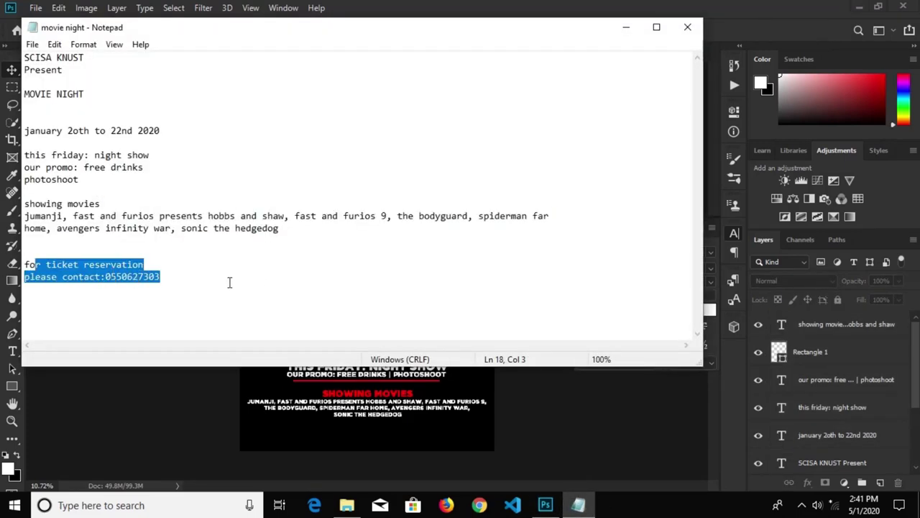
{"action": "left_click_drag", "start_coordinate": [170, 277], "coordinate": [30, 252]}
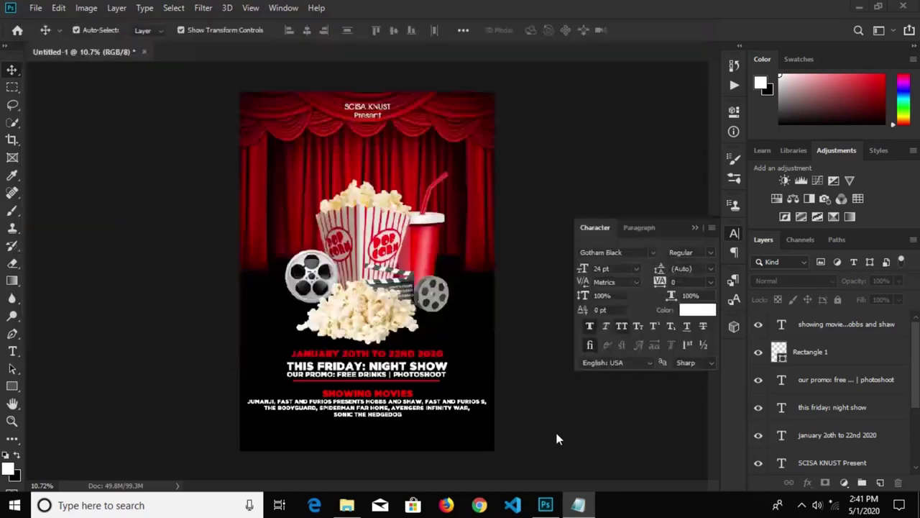
Back in Photoshop, paste the ticket reservation text as a new text layer below the movie titles and commit it.
{"action": "left_click", "coordinate": [555, 429]}
{"action": "key", "text": "t"}
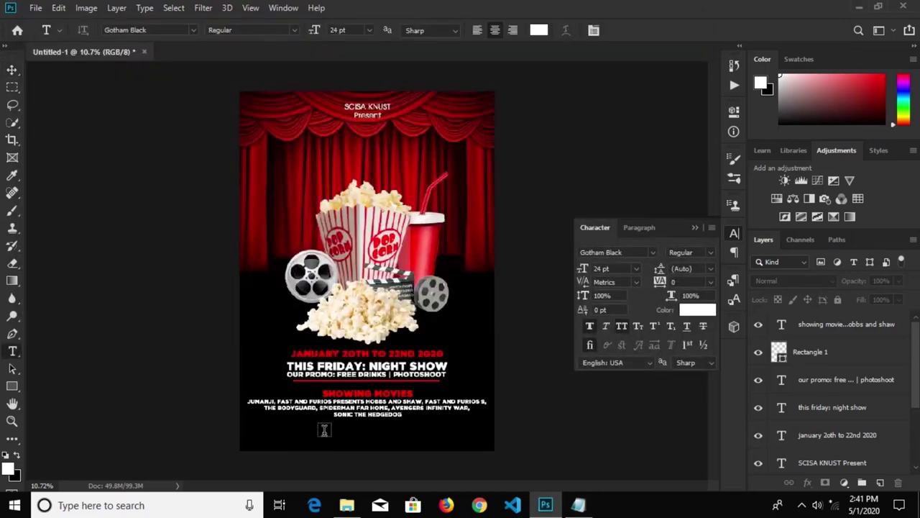
{"action": "left_click", "coordinate": [324, 430]}
{"action": "key", "text": "ctrl+v"}
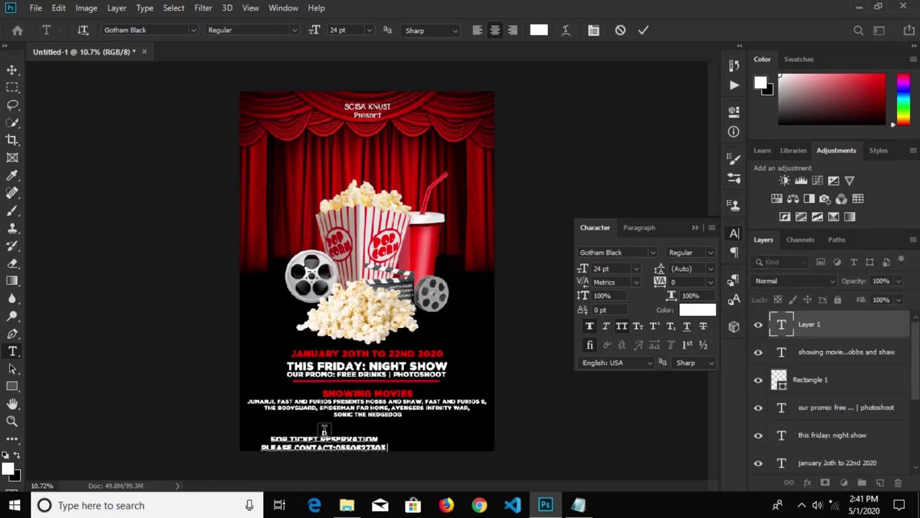
{"action": "left_click", "coordinate": [641, 31]}
{"action": "scroll", "coordinate": [319, 451], "scroll_direction": "up", "scroll_amount": 2}
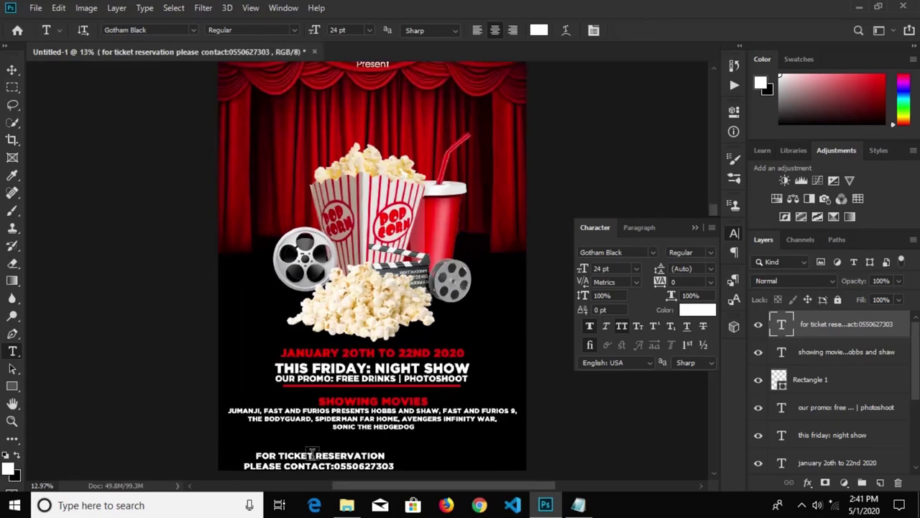
{"action": "left_click", "coordinate": [371, 448]}
{"action": "scroll", "coordinate": [333, 446], "scroll_direction": "down", "scroll_amount": 2}
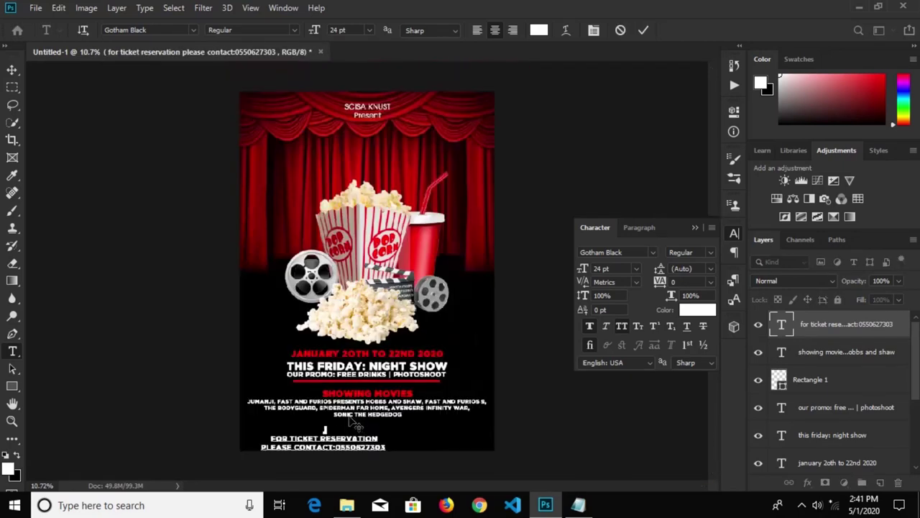
{"action": "left_click", "coordinate": [644, 35]}
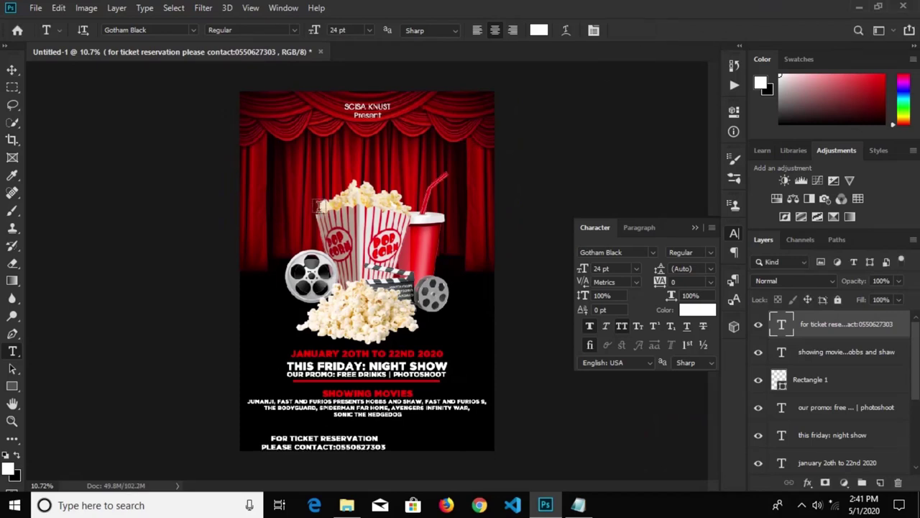
Move the ticket reservation text beneath the movie titles, centre it horizontally on the canvas, clear the selection, and nudge it slightly down.
{"action": "left_click", "coordinate": [12, 70]}
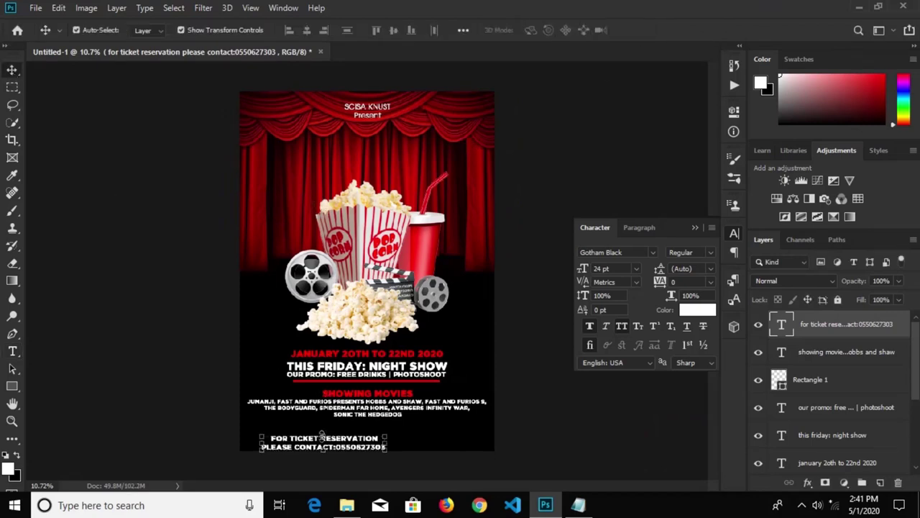
{"action": "scroll", "coordinate": [322, 438], "scroll_direction": "up", "scroll_amount": 1}
{"action": "left_click_drag", "start_coordinate": [345, 466], "coordinate": [388, 458]}
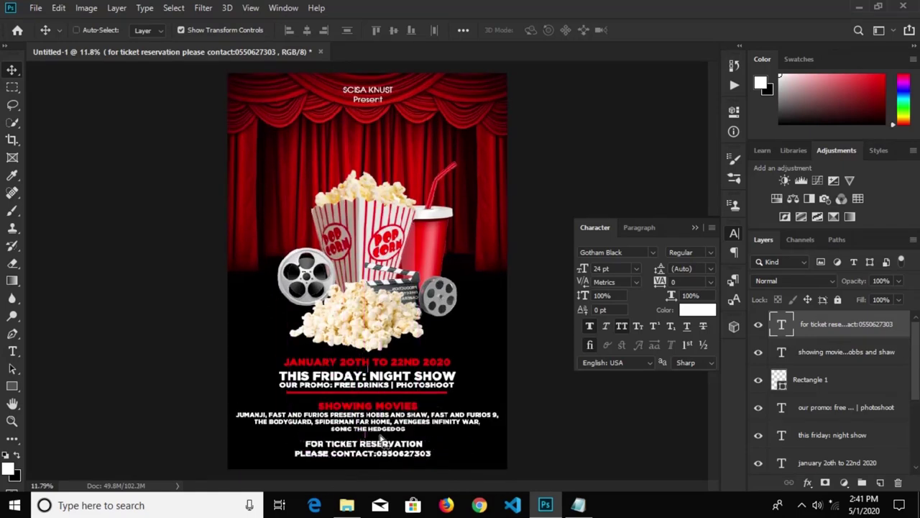
{"action": "key", "text": "ctrl+a"}
{"action": "left_click", "coordinate": [307, 32]}
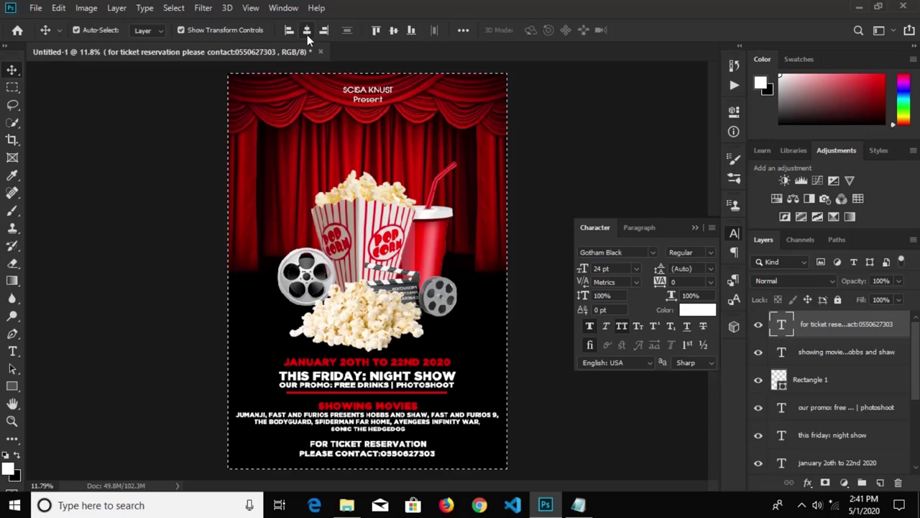
{"action": "key", "text": "ctrl+d"}
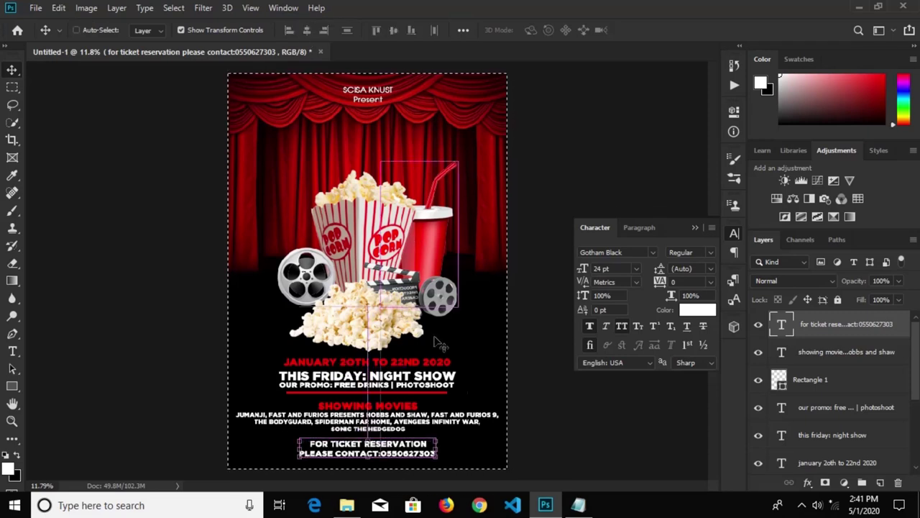
{"action": "key", "text": "shift+Down"}
{"action": "key", "text": "shift+Down"}
{"action": "key", "text": "shift+Down"}
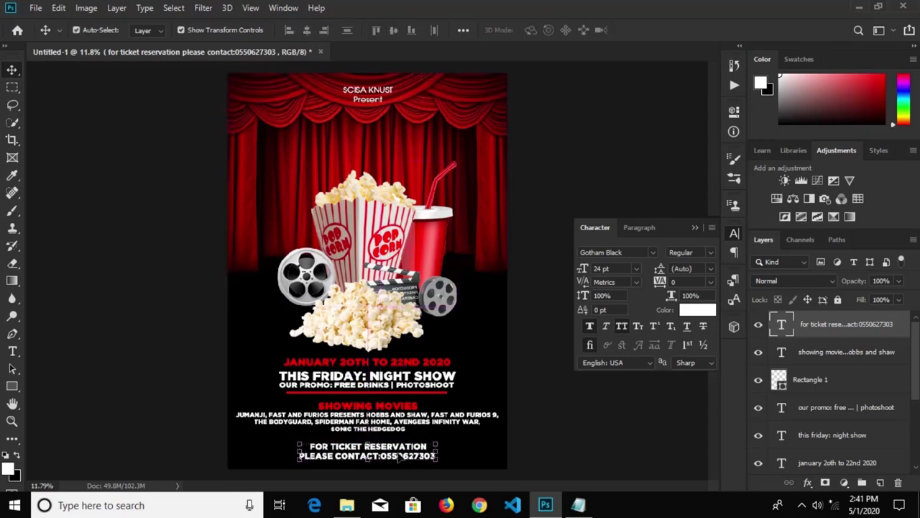
Colour the "FOR TICKET RESERVATION" line red (ff0000), commit the text, and clear the layer selection.
{"action": "scroll", "coordinate": [399, 455], "scroll_direction": "up", "scroll_amount": 1}
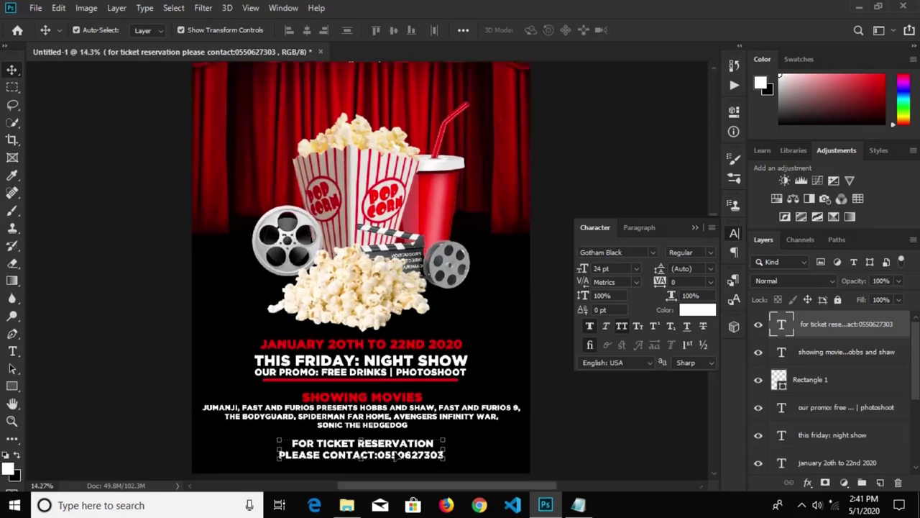
{"action": "key", "text": "t"}
{"action": "left_click", "coordinate": [433, 443]}
{"action": "left_click_drag", "start_coordinate": [433, 444], "coordinate": [293, 437]}
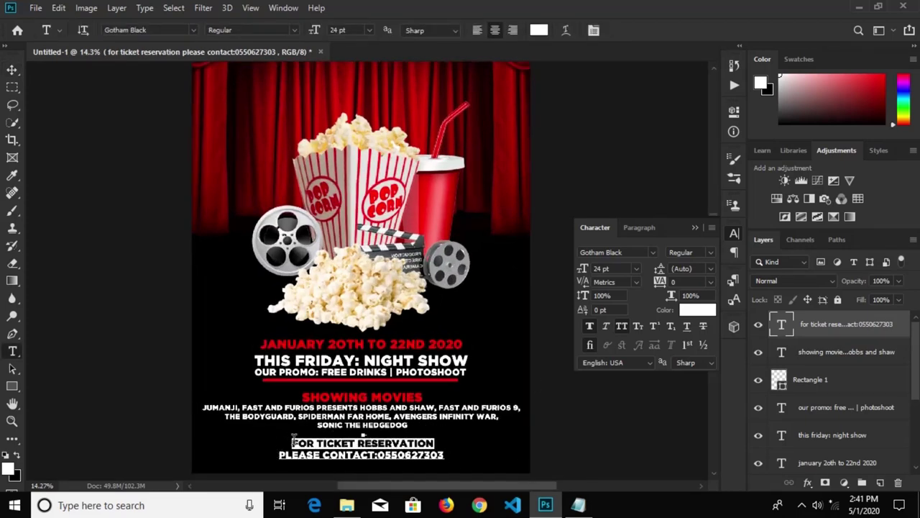
{"action": "left_click", "coordinate": [698, 310]}
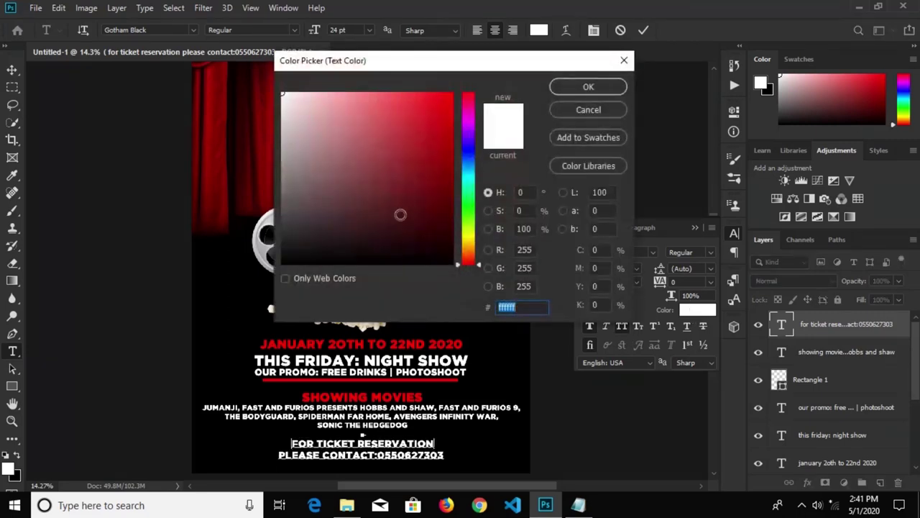
{"action": "type", "text": "ff0000"}
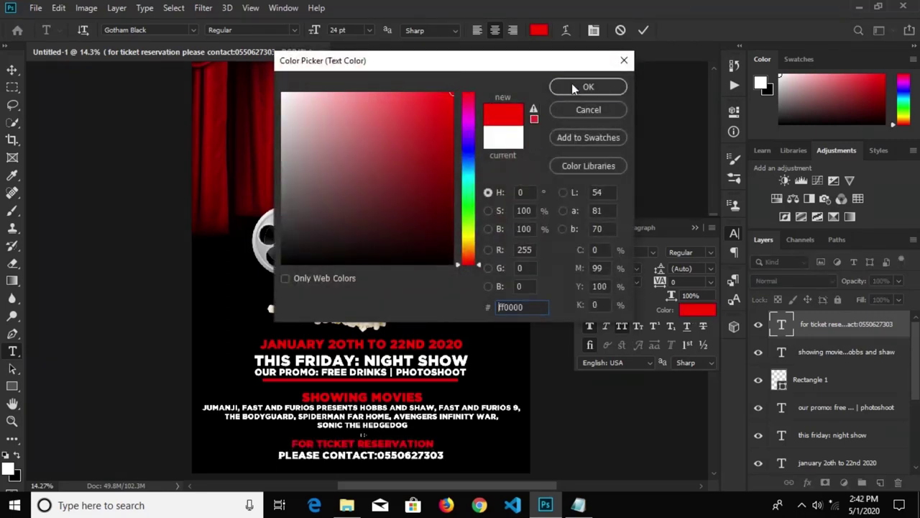
{"action": "left_click", "coordinate": [579, 86]}
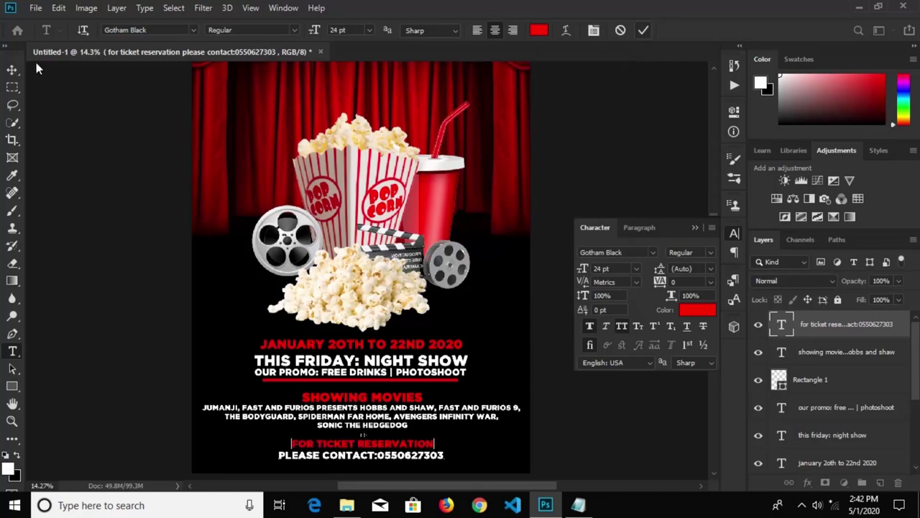
{"action": "left_click", "coordinate": [12, 69]}
{"action": "key", "text": "ctrl+0"}
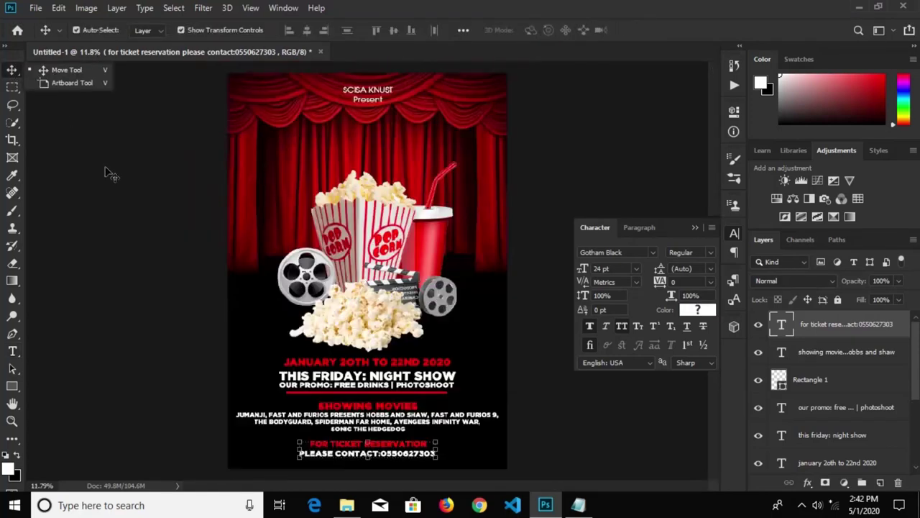
{"action": "left_click", "coordinate": [127, 176]}
{"action": "left_click", "coordinate": [120, 148]}
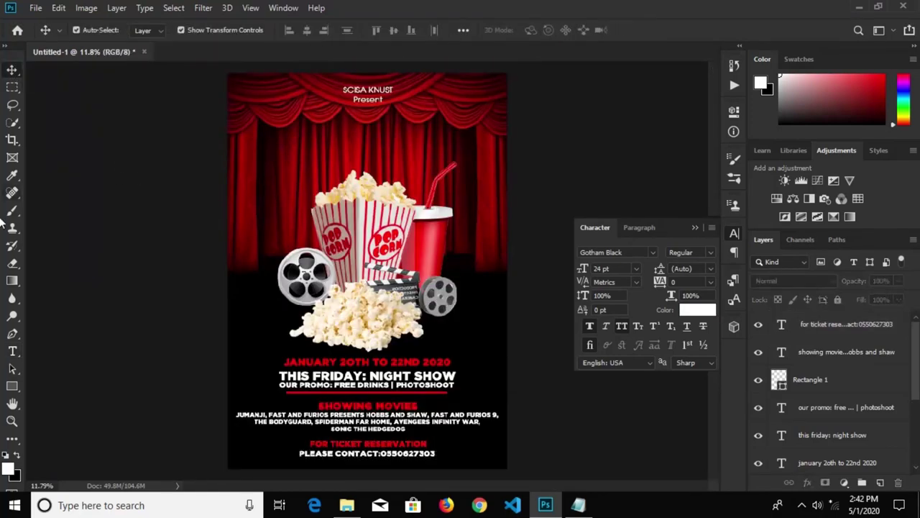
Draw a black rectangle about 2314 × 382 px across the curtain, between "SCISA KNUST Present" and the popcorn.
{"action": "left_click", "coordinate": [12, 388]}
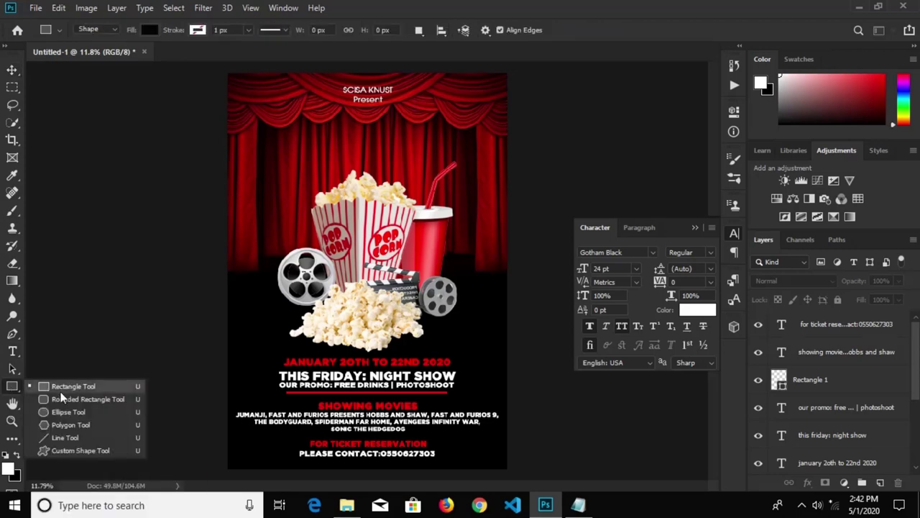
{"action": "left_click", "coordinate": [63, 391]}
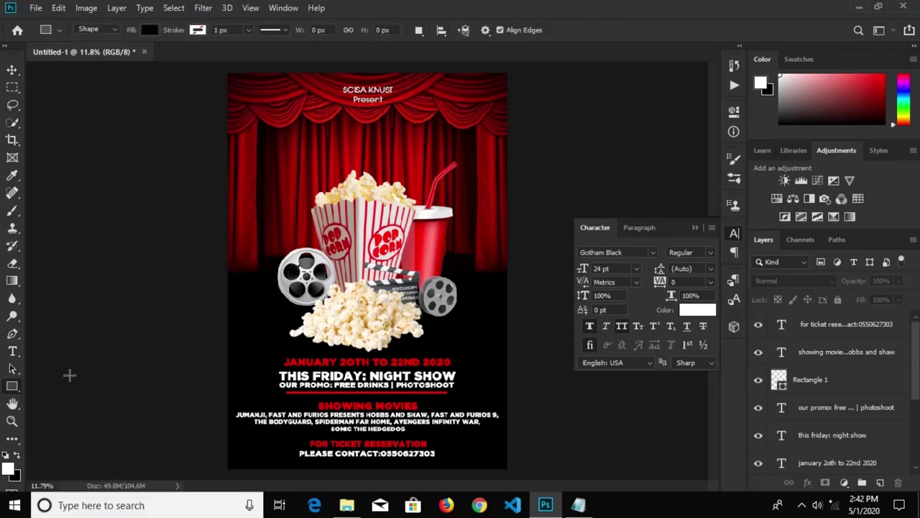
{"action": "left_click_drag", "start_coordinate": [280, 131], "coordinate": [465, 163]}
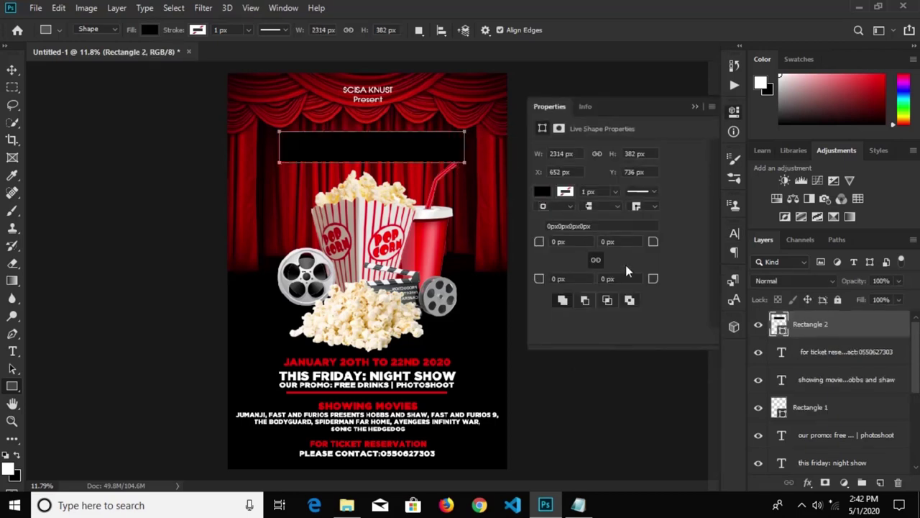
Round all four corners of the black rectangle to 85 px and clear the selection.
{"action": "left_click_drag", "start_coordinate": [659, 243], "coordinate": [683, 251]}
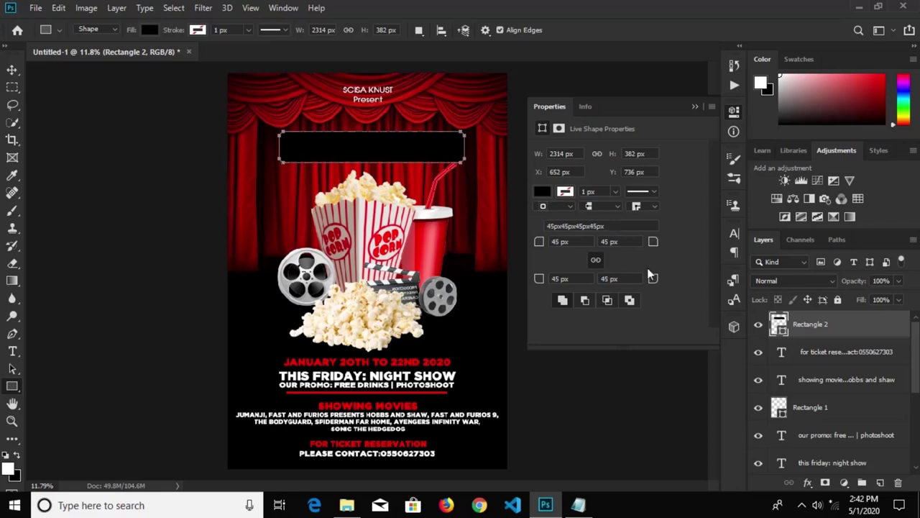
{"action": "left_click", "coordinate": [13, 69]}
{"action": "left_click", "coordinate": [118, 197]}
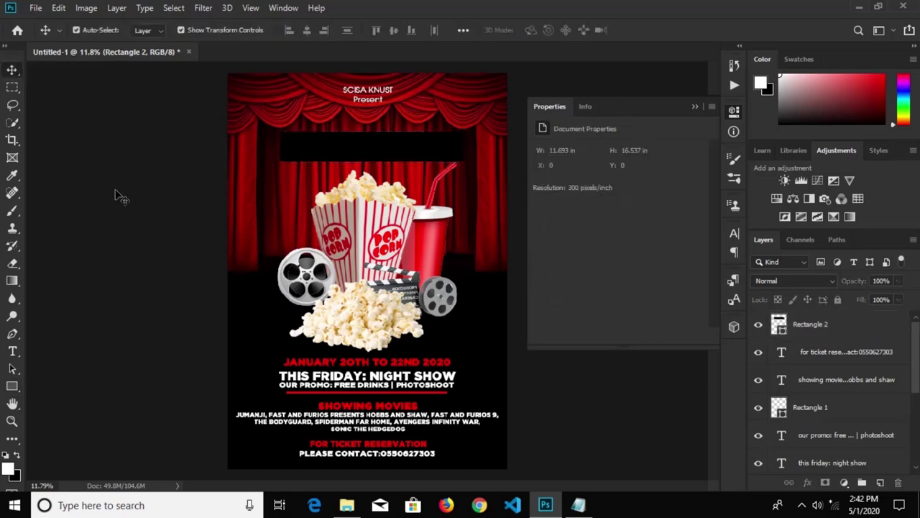
{"action": "left_click", "coordinate": [338, 147]}
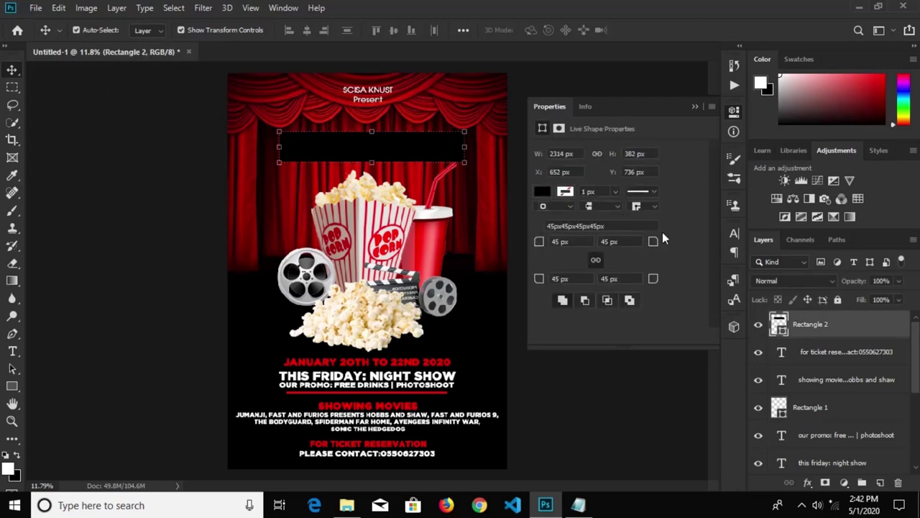
{"action": "mouse_move", "coordinate": [659, 241]}
{"action": "left_mouse_down"}
{"action": "mouse_move", "coordinate": [676, 245]}
{"action": "mouse_move", "coordinate": [645, 245]}
{"action": "left_mouse_up"}
{"action": "right_click", "coordinate": [12, 70]}
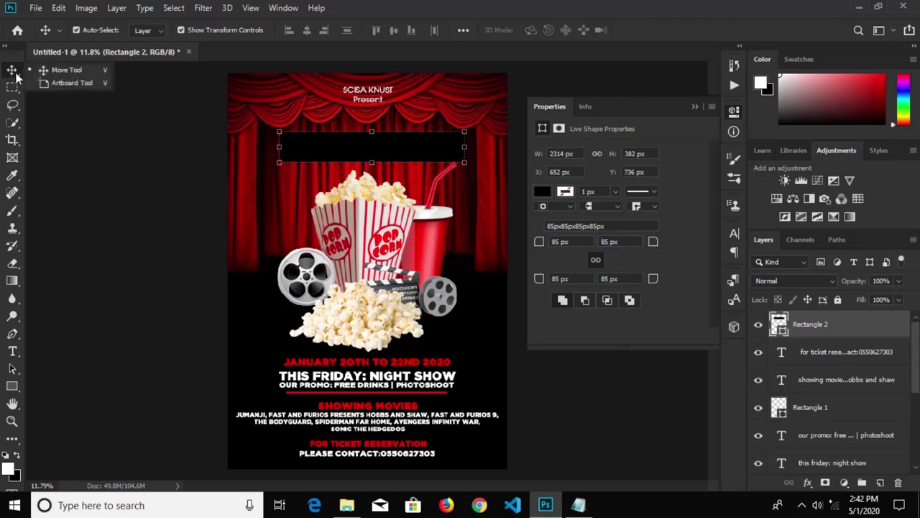
{"action": "left_click", "coordinate": [134, 144]}
Move the black rounded rectangle slightly up, to about Y 696 px, and collapse its shape properties.
{"action": "scroll", "coordinate": [440, 165], "scroll_direction": "up", "scroll_amount": 1}
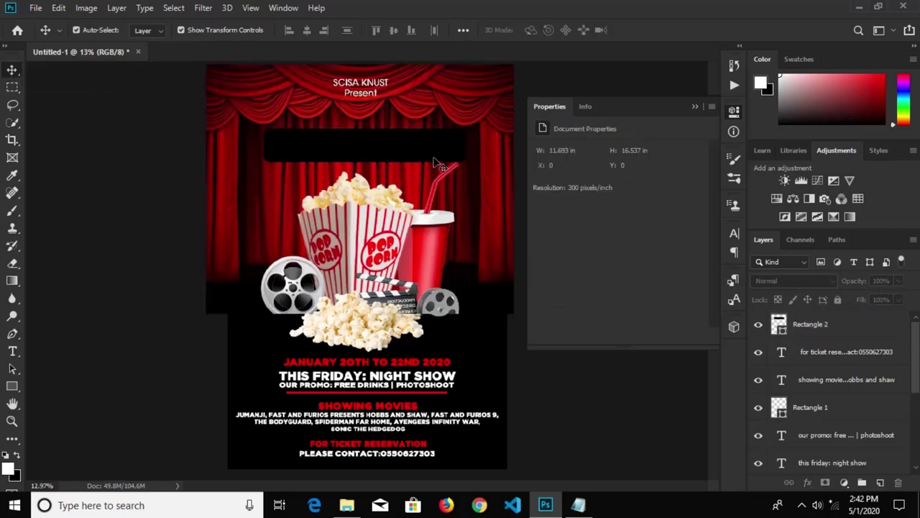
{"action": "left_click", "coordinate": [389, 155]}
{"action": "left_click_drag", "start_coordinate": [382, 156], "coordinate": [381, 153]}
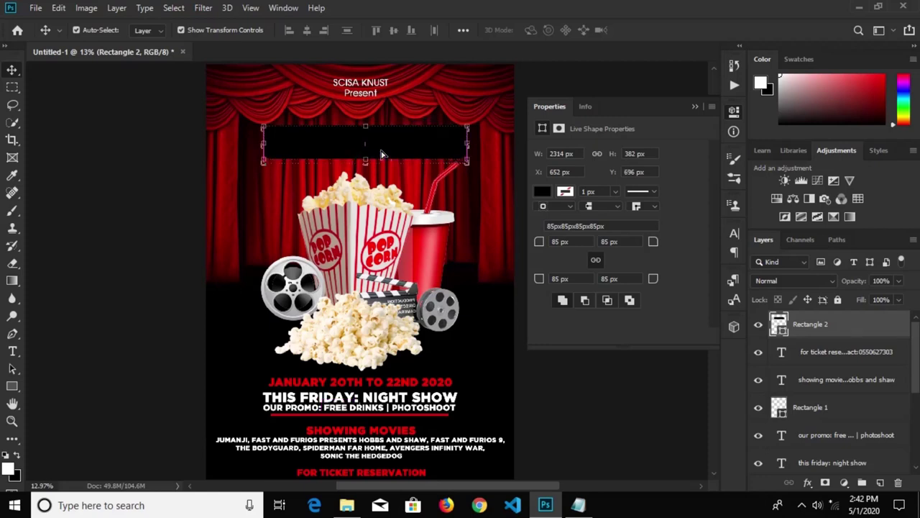
{"action": "left_click", "coordinate": [695, 106]}
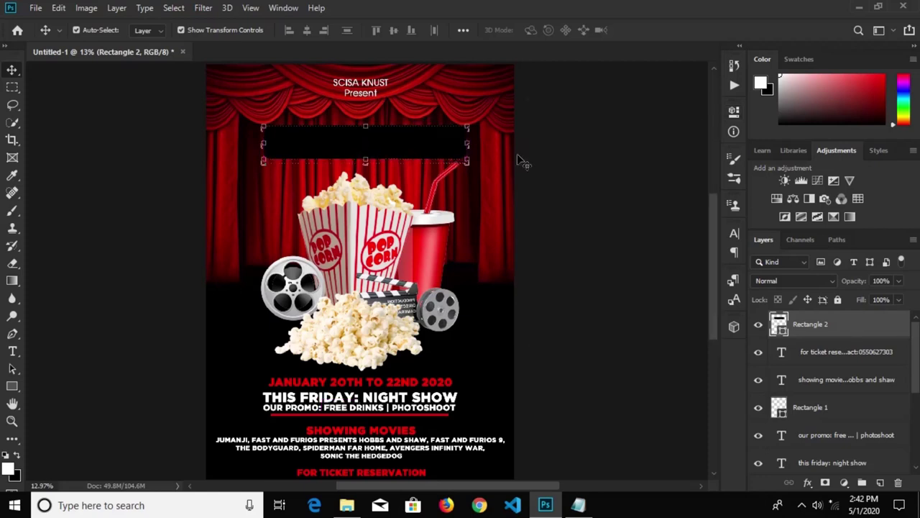
Add an inside Stroke effect in dark red (780000) to the black rectangle and clear the selection.
{"action": "left_click", "coordinate": [808, 483]}
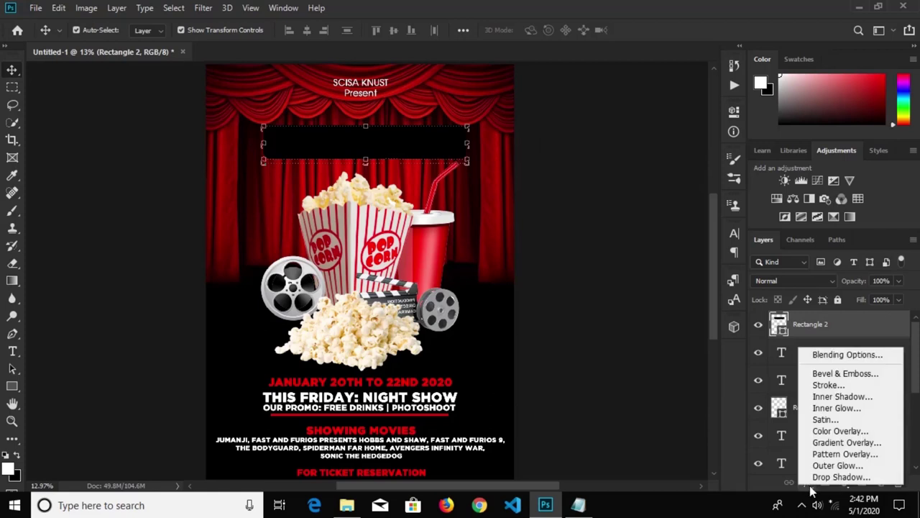
{"action": "left_click", "coordinate": [833, 386]}
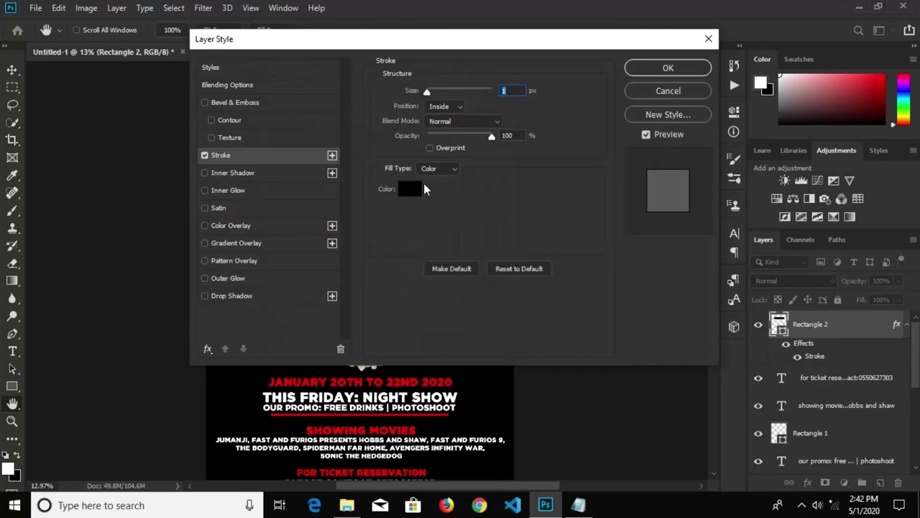
{"action": "left_click", "coordinate": [400, 190]}
{"action": "mouse_move", "coordinate": [431, 172]}
{"action": "left_mouse_down"}
{"action": "mouse_move", "coordinate": [456, 168]}
{"action": "mouse_move", "coordinate": [456, 184]}
{"action": "left_mouse_up"}
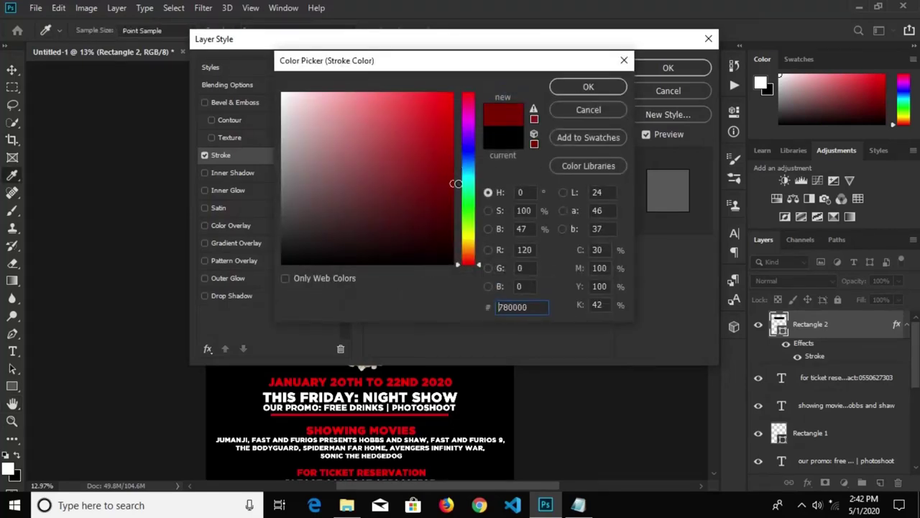
{"action": "left_click", "coordinate": [576, 88]}
{"action": "left_click", "coordinate": [650, 68]}
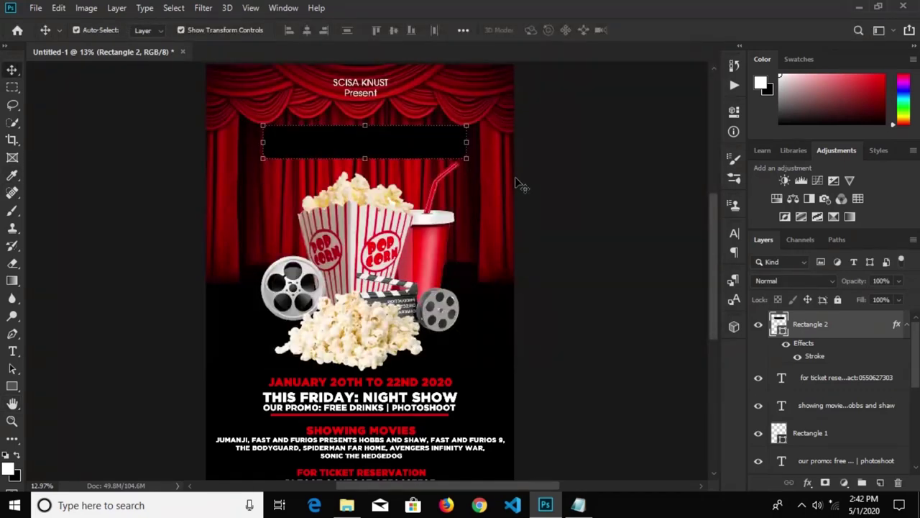
{"action": "left_click", "coordinate": [525, 172]}
Increase the black rectangle's Stroke effect size to 16 px.
{"action": "left_click", "coordinate": [403, 148]}
{"action": "left_click", "coordinate": [808, 482]}
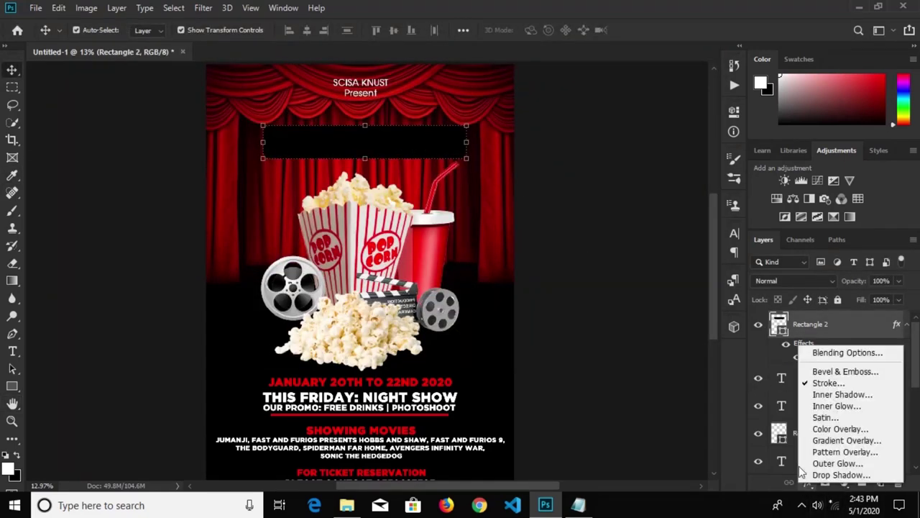
{"action": "left_click", "coordinate": [833, 391]}
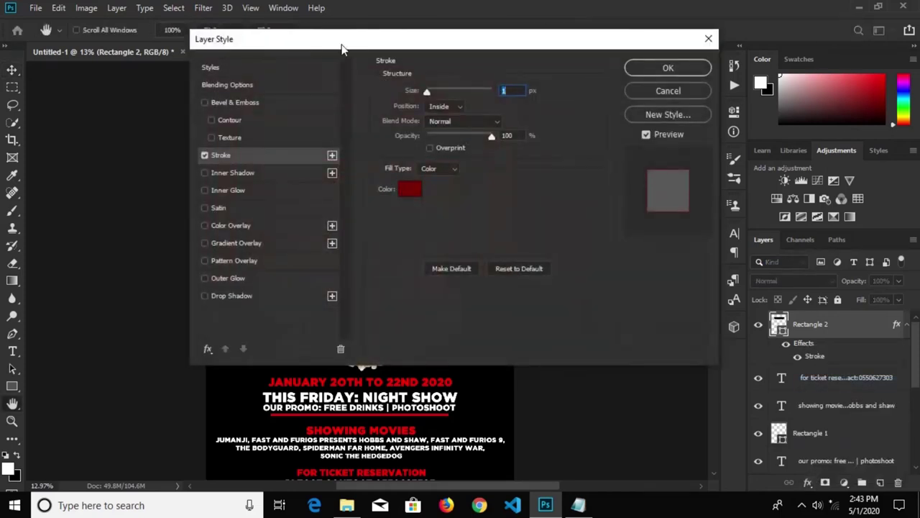
{"action": "mouse_move", "coordinate": [343, 38]}
{"action": "left_mouse_down"}
{"action": "mouse_move", "coordinate": [532, 246]}
{"action": "mouse_move", "coordinate": [483, 184]}
{"action": "left_mouse_up"}
{"action": "left_click_drag", "start_coordinate": [575, 234], "coordinate": [585, 235]}
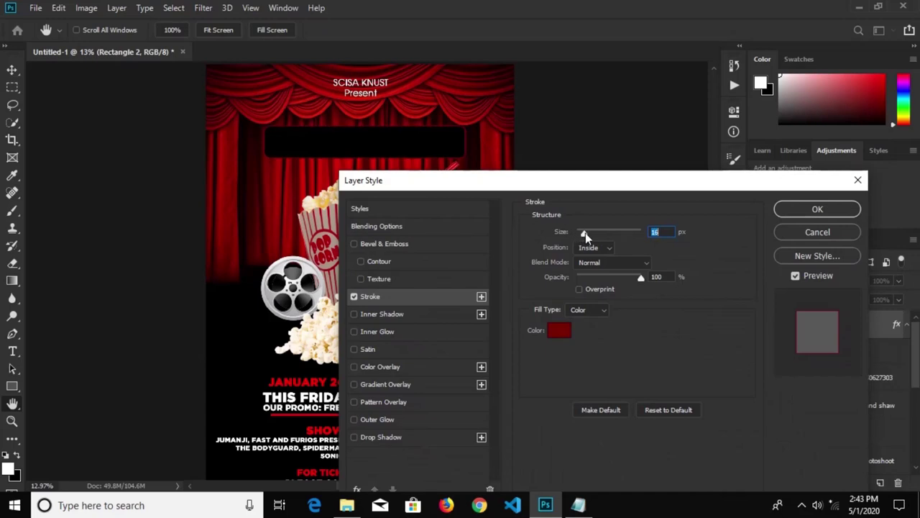
{"action": "left_click", "coordinate": [817, 208]}
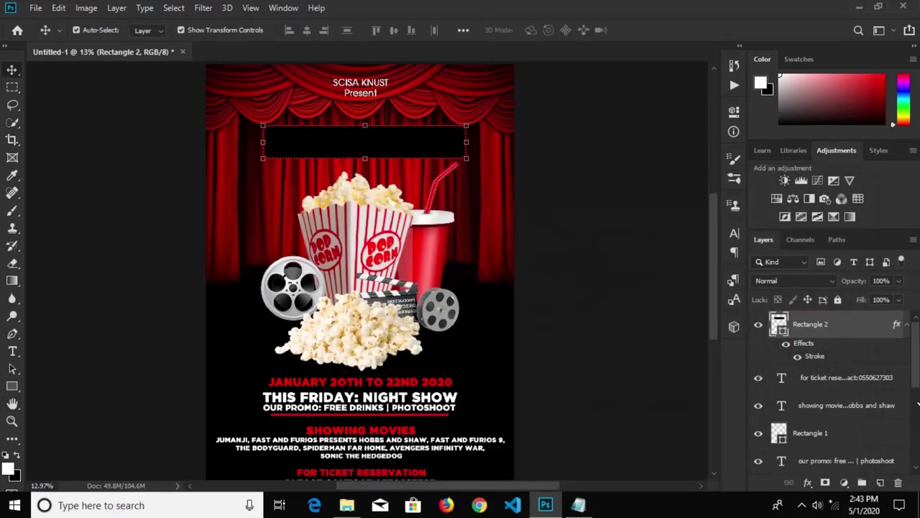
Add a Drop Shadow effect to the black rectangle, adjust its distance, spread and size, and view the deselected poster at full size.
{"action": "left_click", "coordinate": [809, 482]}
{"action": "key", "text": "Escape"}
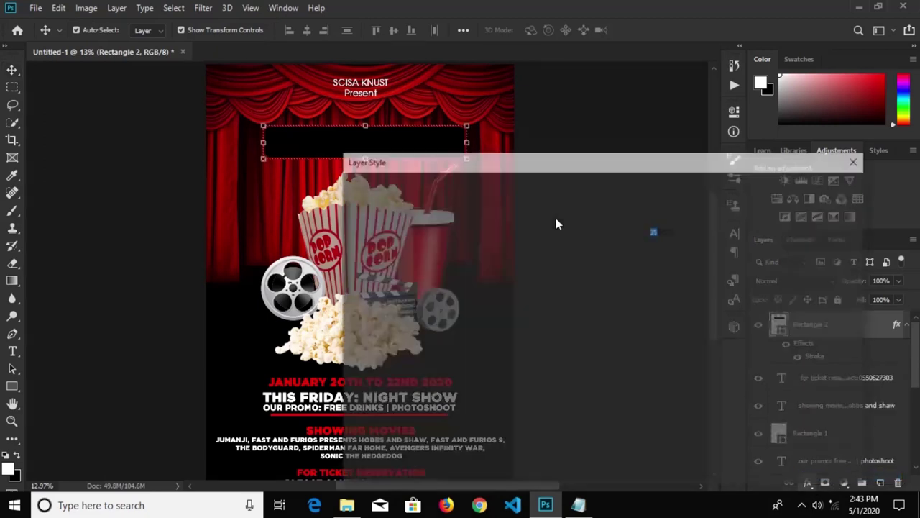
{"action": "left_click_drag", "start_coordinate": [531, 171], "coordinate": [557, 181]}
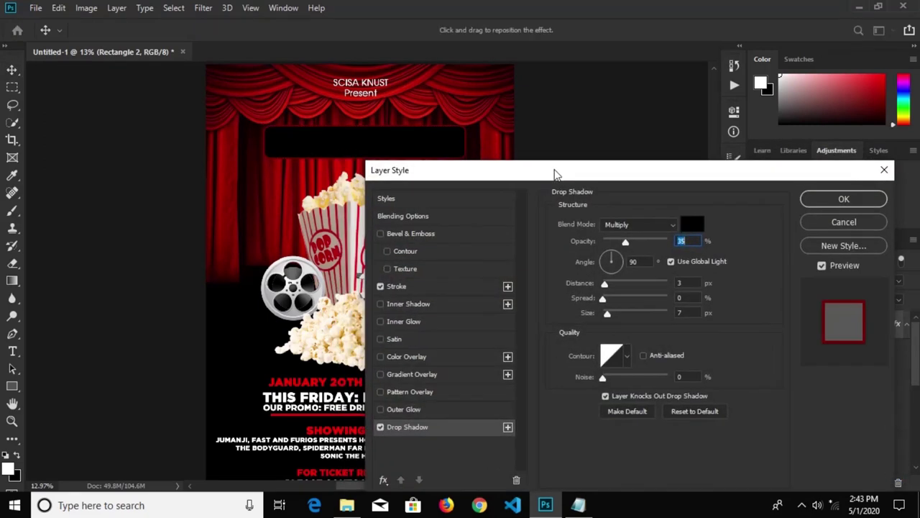
{"action": "mouse_move", "coordinate": [605, 284]}
{"action": "left_mouse_down"}
{"action": "mouse_move", "coordinate": [615, 287]}
{"action": "mouse_move", "coordinate": [601, 286]}
{"action": "left_mouse_up"}
{"action": "left_click_drag", "start_coordinate": [603, 298], "coordinate": [612, 314]}
{"action": "key", "text": "Return"}
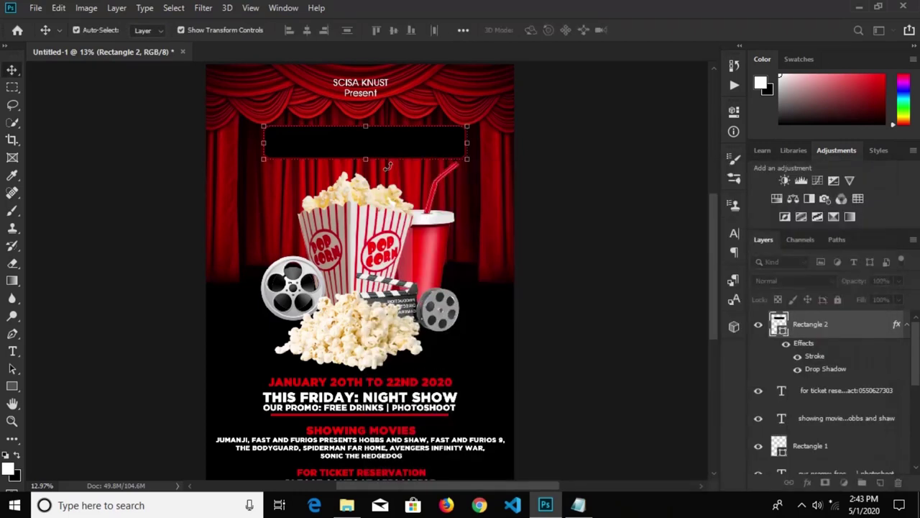
{"action": "key", "text": "ctrl+0"}
{"action": "left_click", "coordinate": [532, 164]}
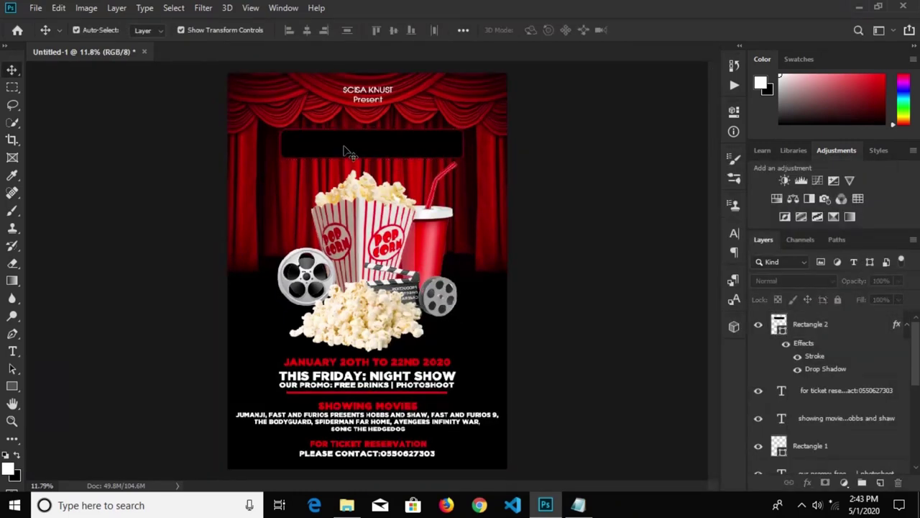
Switch to the "movie night" Notepad file and copy the "MOVIE NIGHT" title.
{"action": "left_click", "coordinate": [578, 505]}
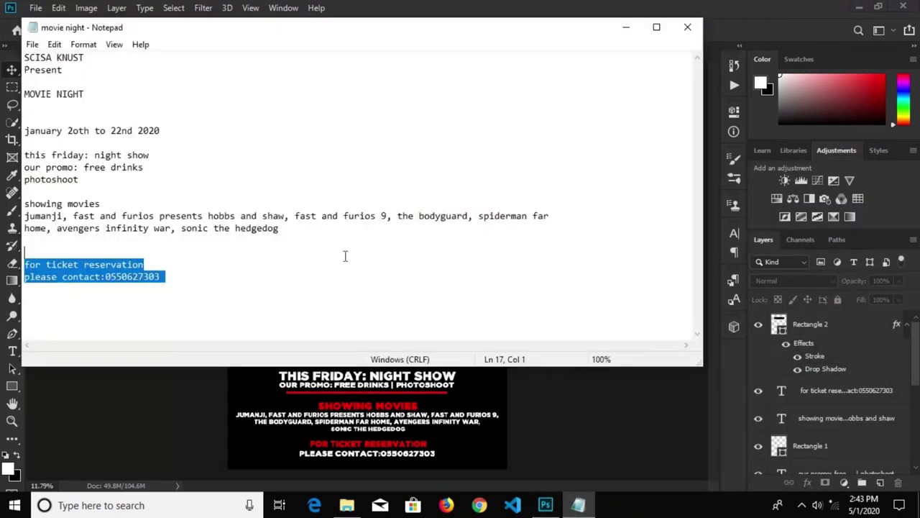
{"action": "left_click", "coordinate": [84, 94]}
{"action": "key", "text": "shift+Up"}
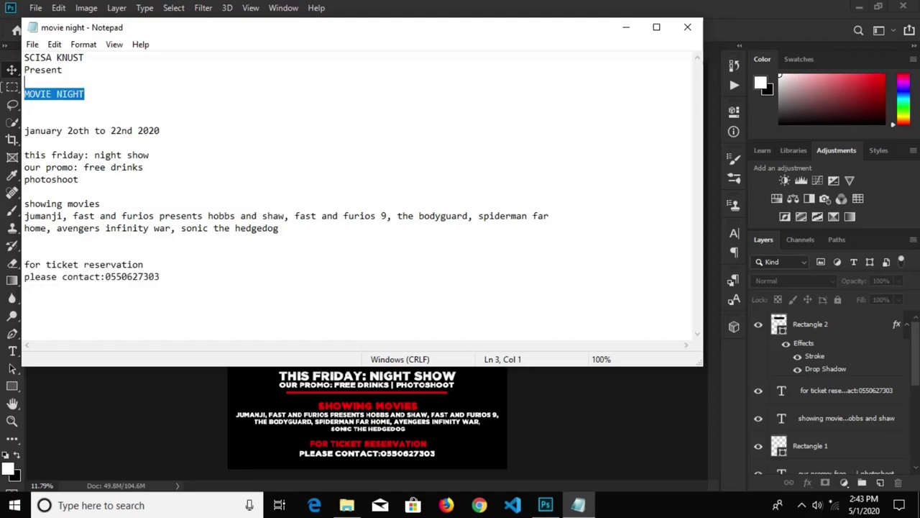
{"action": "right_click", "coordinate": [48, 89]}
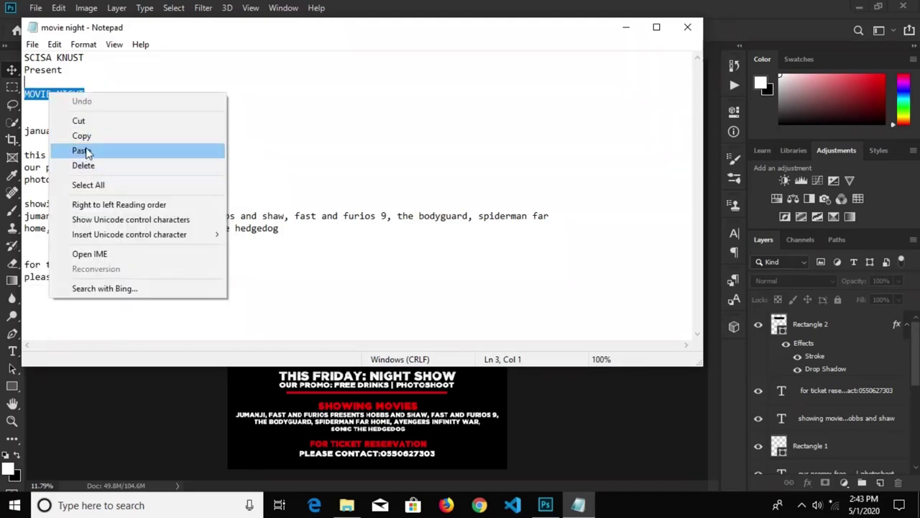
{"action": "left_click", "coordinate": [79, 135]}
Return to the Photoshop poster and paste the copied MOVIE NIGHT title as a new text layer on the black rectangle.
{"action": "left_click", "coordinate": [533, 425]}
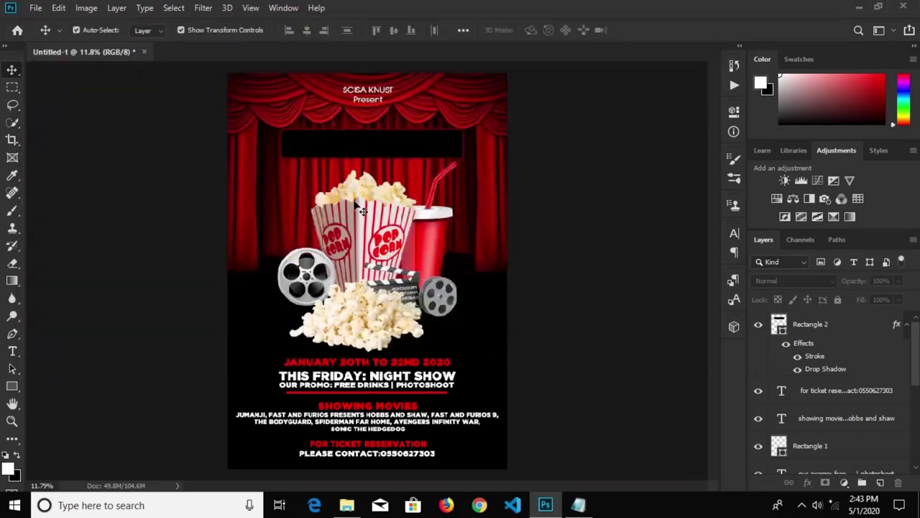
{"action": "scroll", "coordinate": [353, 150], "scroll_direction": "up", "scroll_amount": 2}
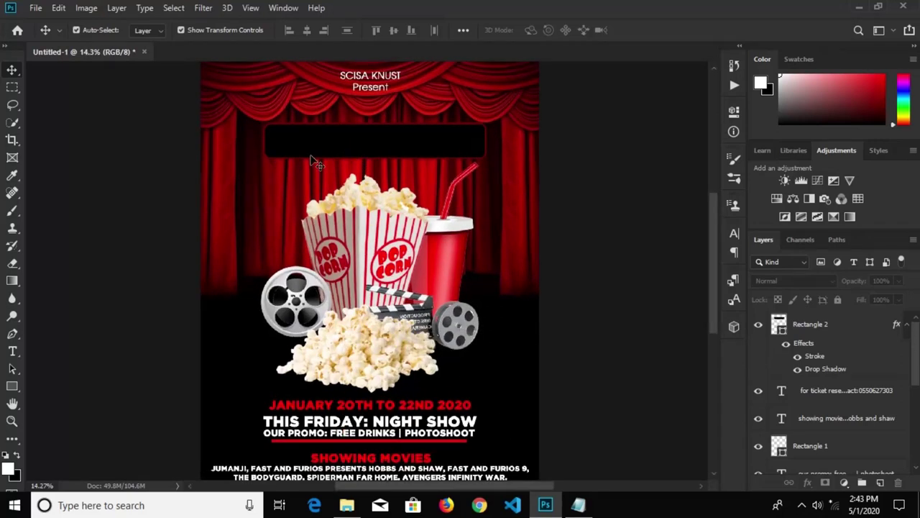
{"action": "key", "text": "t"}
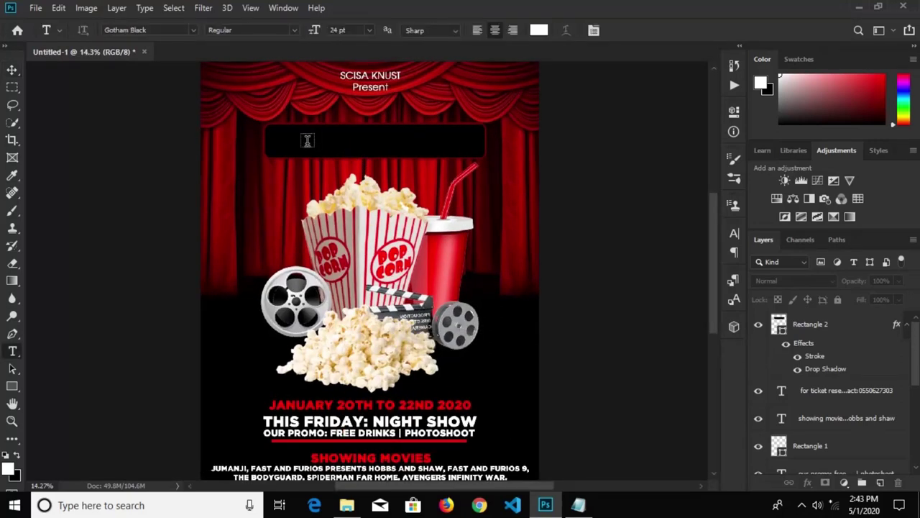
{"action": "left_click", "coordinate": [307, 141]}
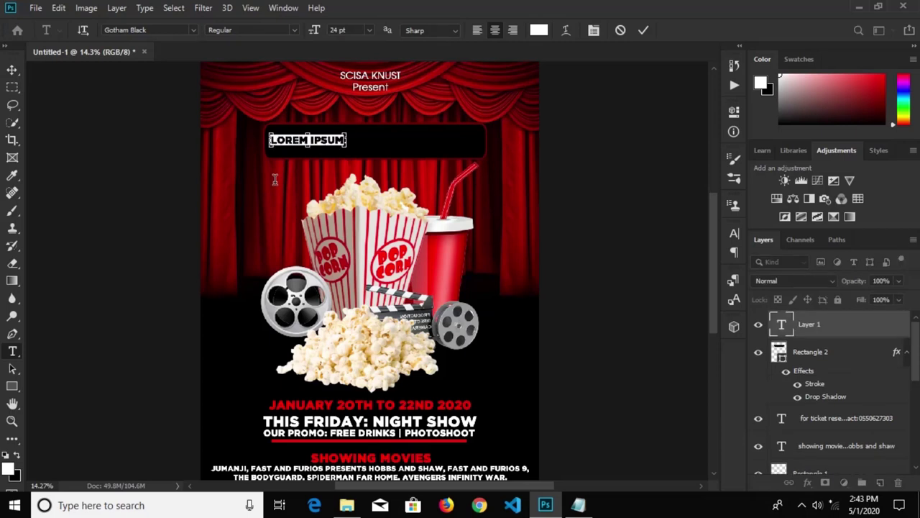
{"action": "key", "text": "ctrl+v"}
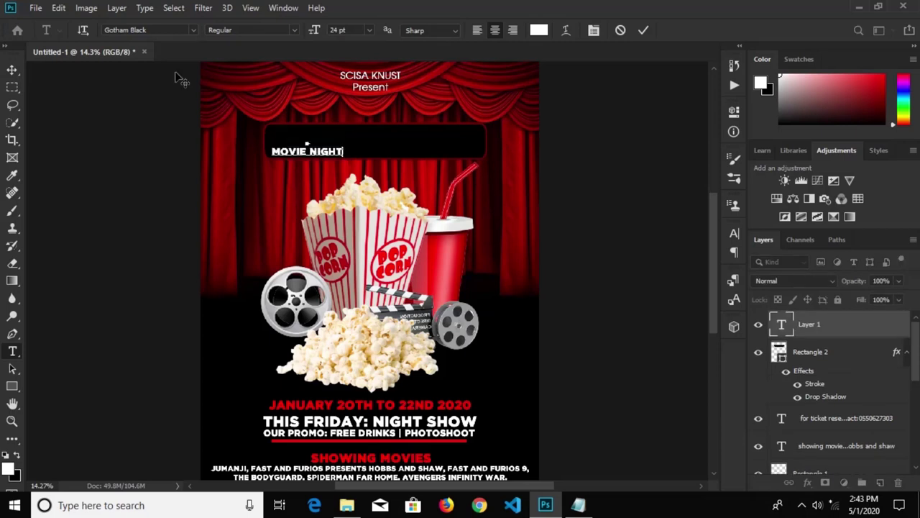
Scale the MOVIE NIGHT text up to about 255% and by a further 112%, fitting it centrally inside the black rectangle.
{"action": "left_click", "coordinate": [12, 70]}
{"action": "key", "text": "ctrl+t"}
{"action": "left_click_drag", "start_coordinate": [343, 147], "coordinate": [452, 109]}
{"action": "left_click_drag", "start_coordinate": [402, 143], "coordinate": [408, 164]}
{"action": "left_click", "coordinate": [646, 30]}
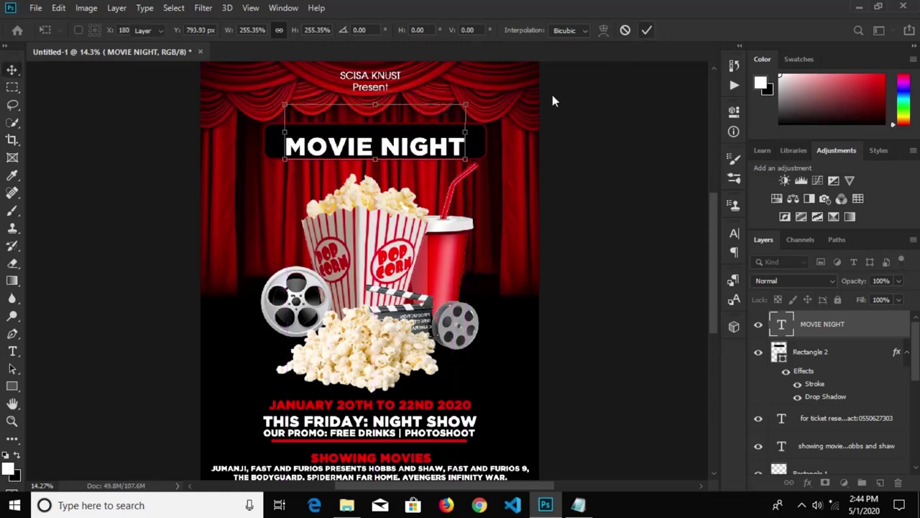
{"action": "scroll", "coordinate": [420, 132], "scroll_direction": "up", "scroll_amount": 2}
{"action": "left_click_drag", "start_coordinate": [403, 156], "coordinate": [389, 143]}
{"action": "left_click_drag", "start_coordinate": [464, 148], "coordinate": [488, 165]}
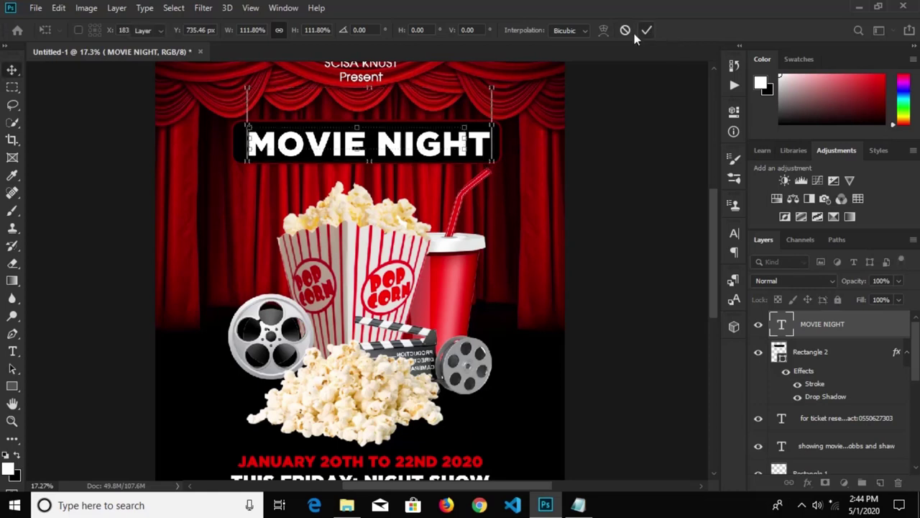
{"action": "left_click", "coordinate": [647, 30]}
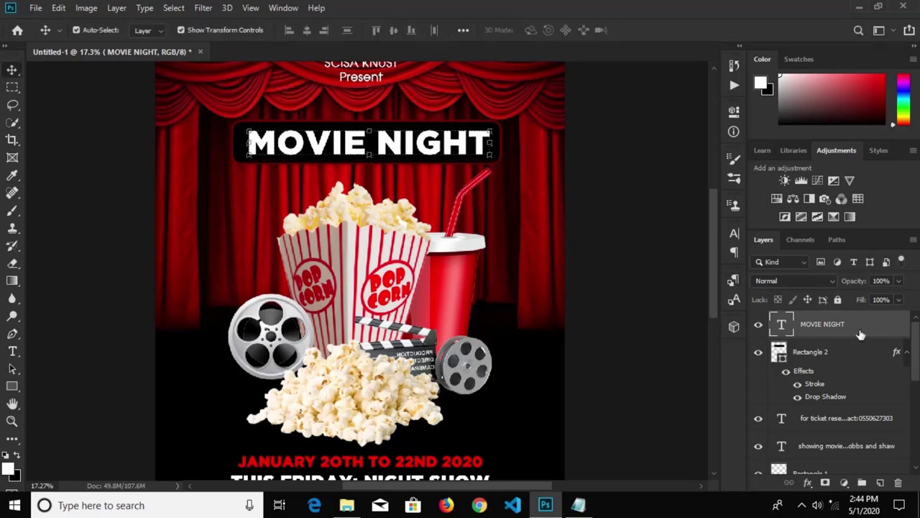
Add a Gradient Overlay effect to the MOVIE NIGHT text running from grey (736d6d) to white, and deselect the layer.
{"action": "left_click", "coordinate": [812, 481]}
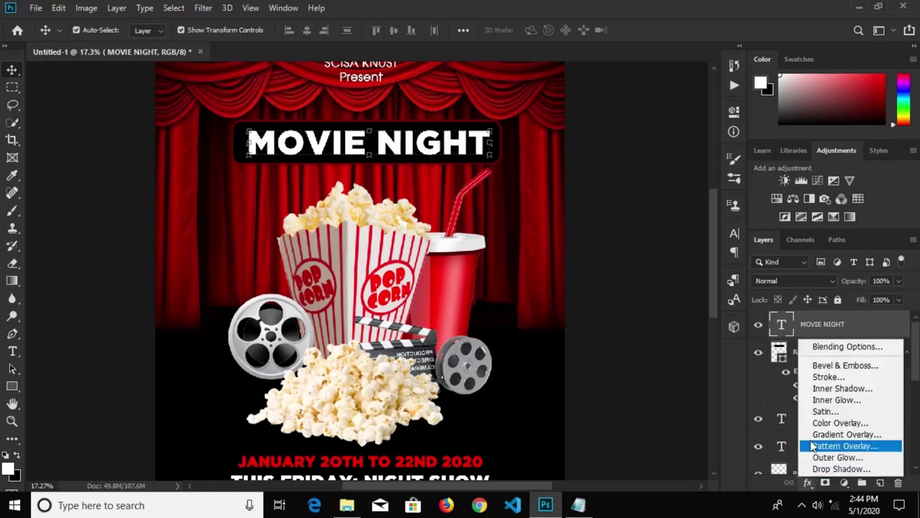
{"action": "left_click", "coordinate": [850, 435]}
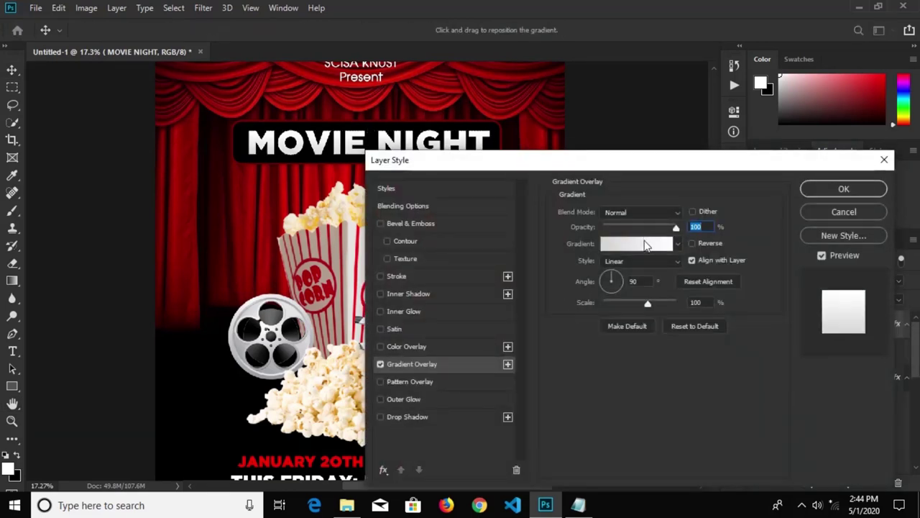
{"action": "left_click", "coordinate": [624, 252]}
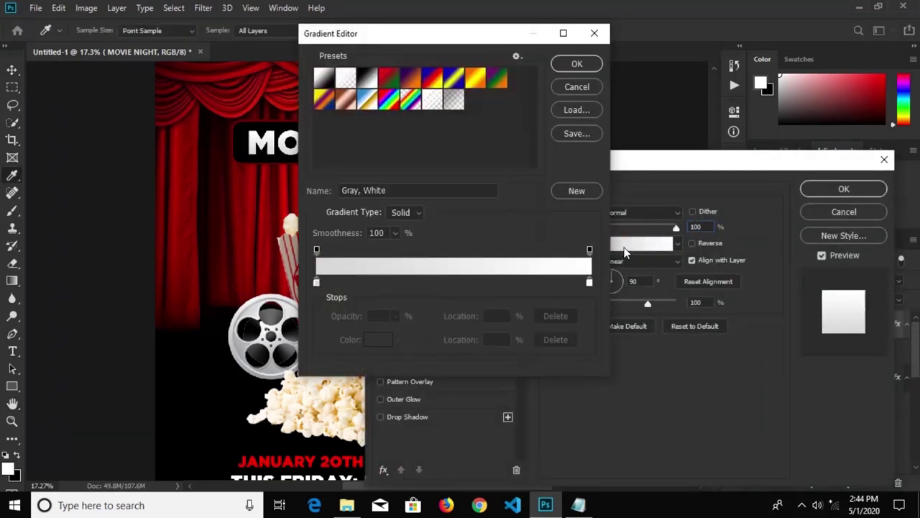
{"action": "left_click", "coordinate": [318, 282]}
{"action": "left_click", "coordinate": [378, 339]}
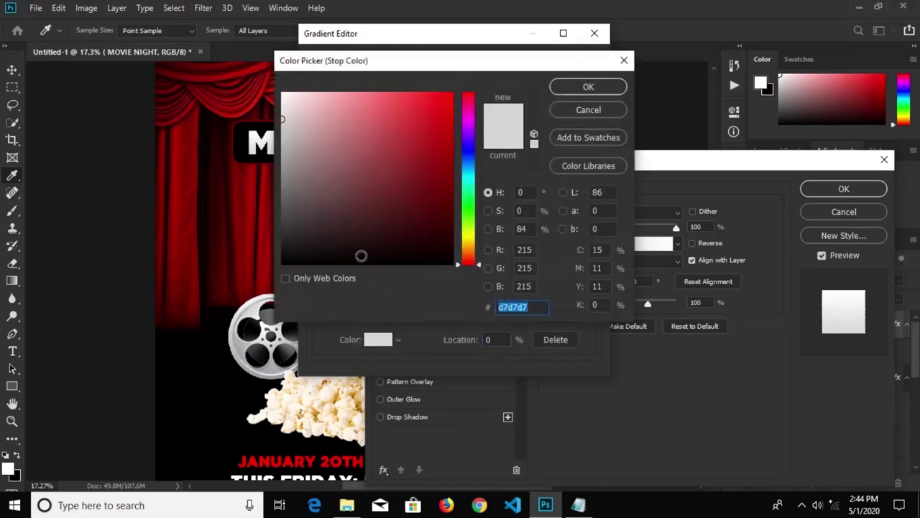
{"action": "left_click", "coordinate": [291, 187]}
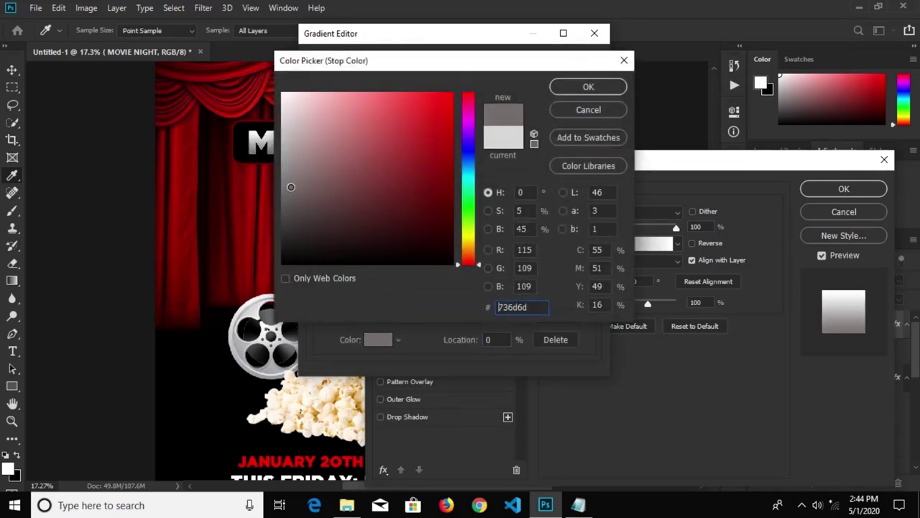
{"action": "left_click", "coordinate": [574, 86]}
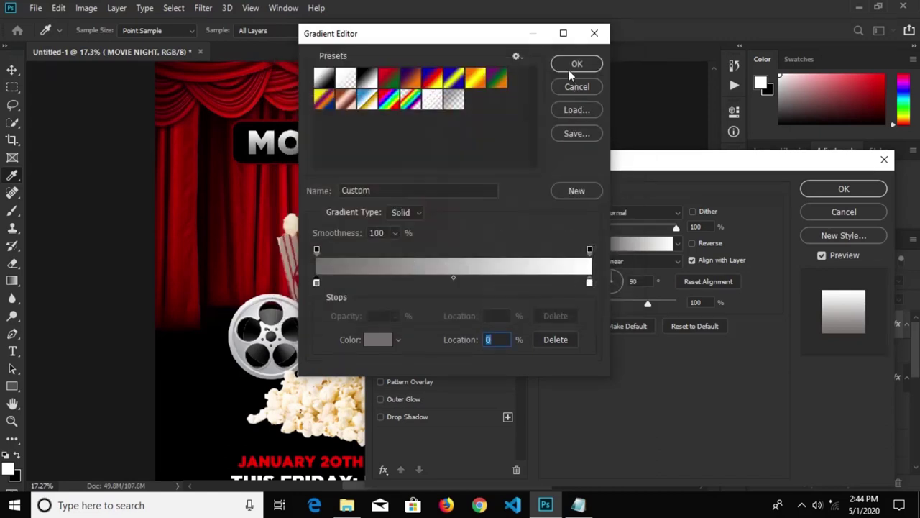
{"action": "left_click", "coordinate": [575, 66]}
{"action": "left_click", "coordinate": [820, 195]}
{"action": "scroll", "coordinate": [414, 153], "scroll_direction": "down", "scroll_amount": 1}
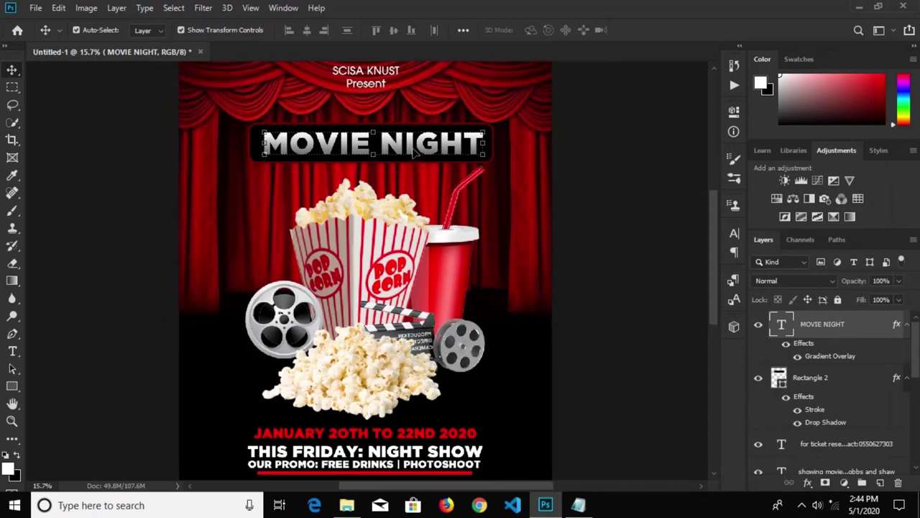
{"action": "scroll", "coordinate": [397, 154], "scroll_direction": "down", "scroll_amount": 3}
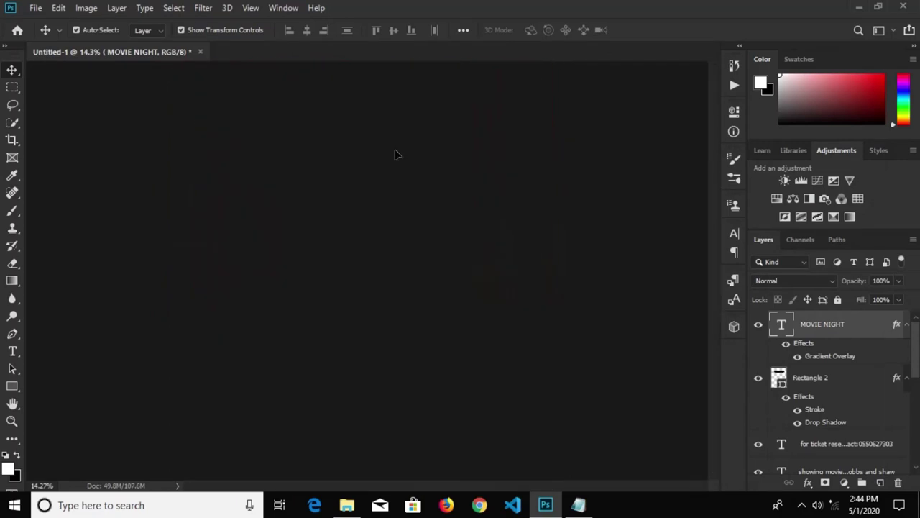
{"action": "left_click", "coordinate": [568, 181]}
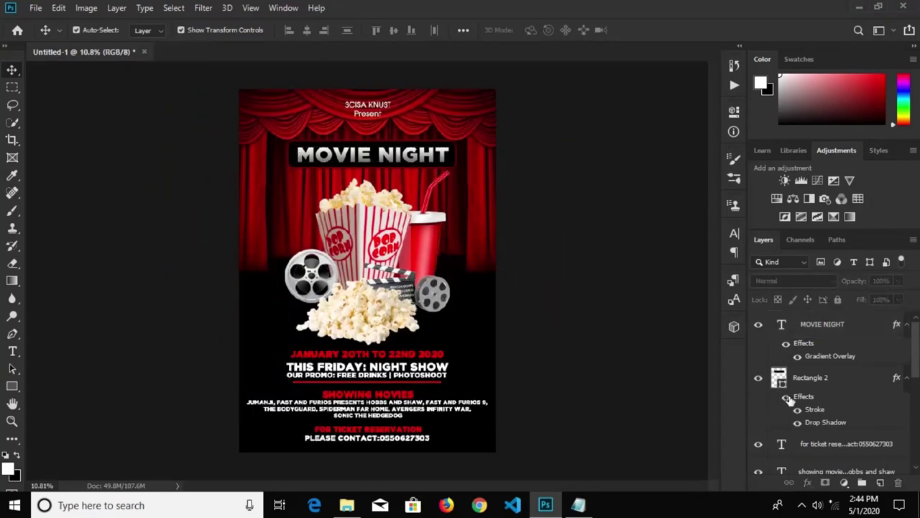
Group the MOVIE NIGHT text with its black rectangle, and toggle the group's visibility off and on to check its contents.
{"action": "left_click", "coordinate": [820, 381]}
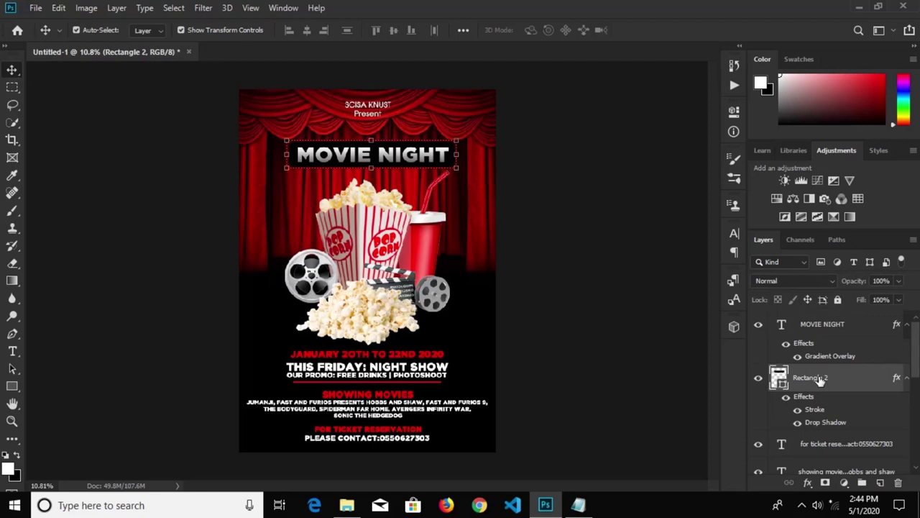
{"action": "left_click", "coordinate": [817, 325], "text": "shift"}
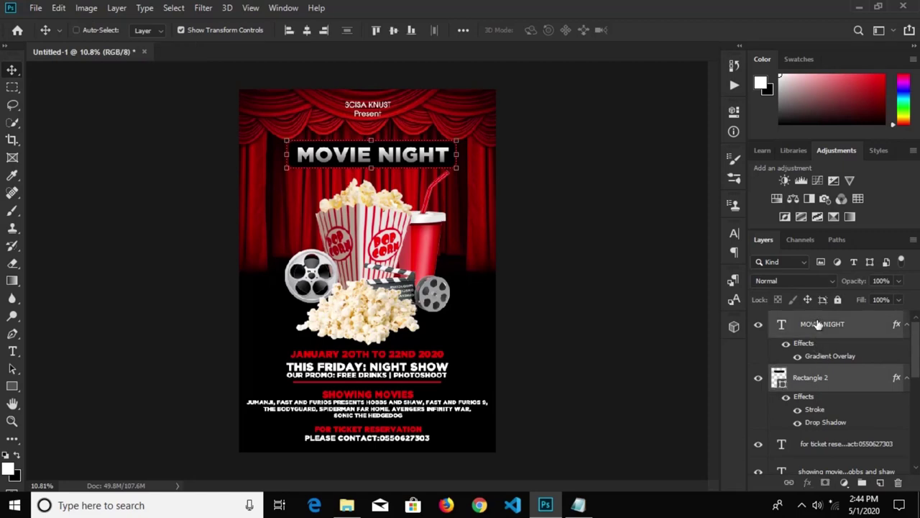
{"action": "key", "text": "ctrl+g"}
{"action": "left_click", "coordinate": [758, 319]}
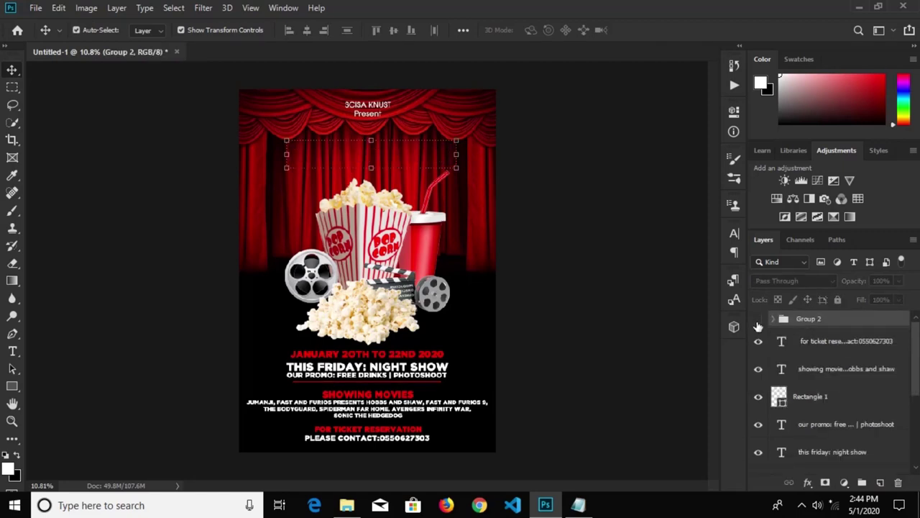
{"action": "left_click", "coordinate": [758, 321]}
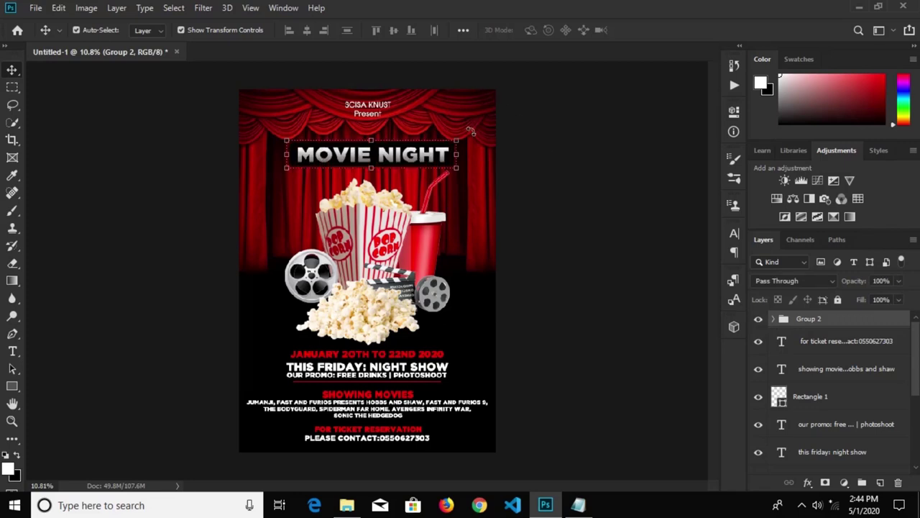
Rotate the MOVIE NIGHT title group to about -8.1° so that it slants upward to the right.
{"action": "left_click_drag", "start_coordinate": [471, 131], "coordinate": [460, 120]}
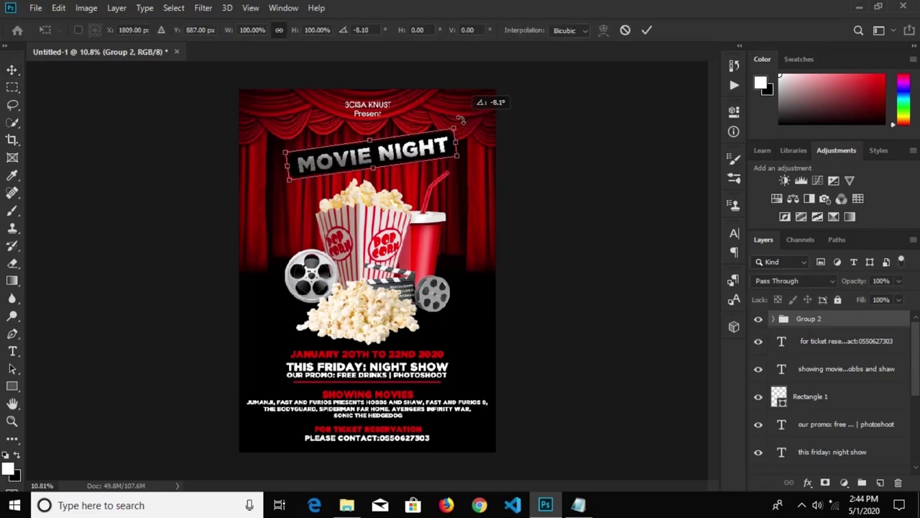
{"action": "left_click", "coordinate": [648, 29]}
{"action": "scroll", "coordinate": [485, 195], "scroll_direction": "down", "scroll_amount": 2}
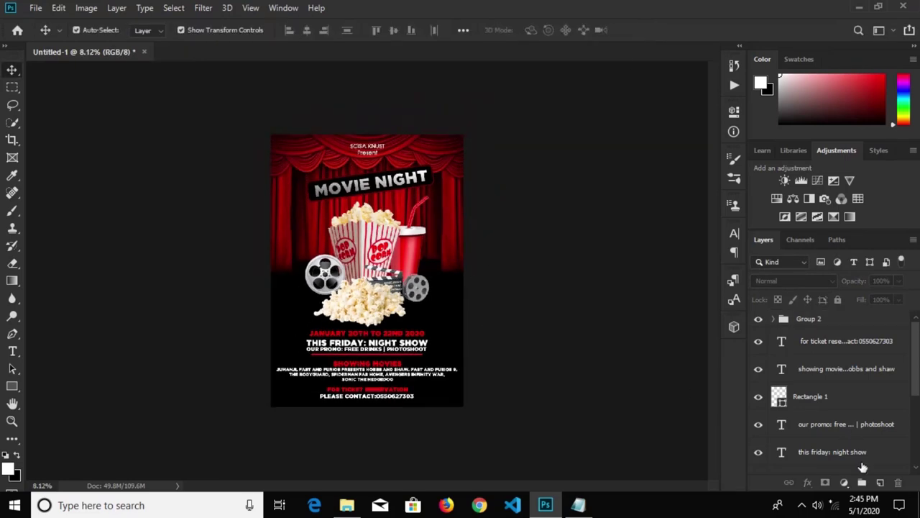
Create a new layer above the title group and enlarge the soft Brush to 2200 px.
{"action": "left_click", "coordinate": [882, 482]}
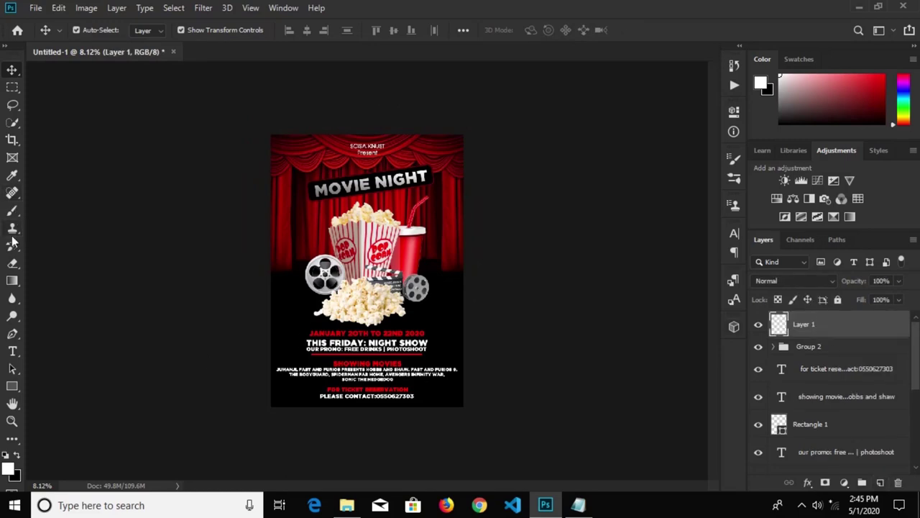
{"action": "key", "text": "b"}
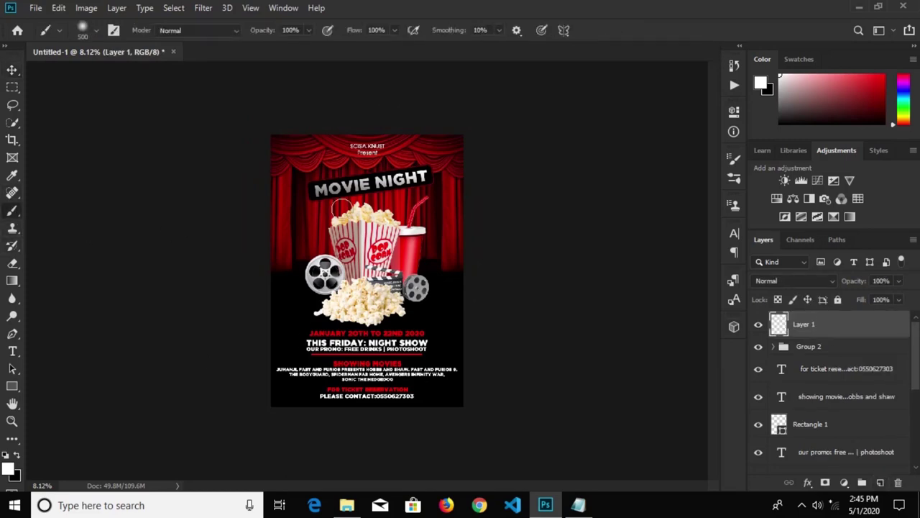
{"action": "scroll", "coordinate": [345, 210], "scroll_direction": "up", "scroll_amount": 1}
{"action": "key", "text": "bracketright"}
{"action": "key", "text": "bracketright"}
{"action": "key", "text": "bracketright"}
{"action": "key", "text": "bracketright"}
{"action": "key", "text": "bracketright"}
{"action": "key", "text": "bracketright"}
{"action": "key", "text": "bracketright"}
{"action": "key", "text": "bracketright"}
{"action": "key", "text": "bracketright"}
{"action": "key", "text": "bracketright"}
{"action": "key", "text": "bracketright"}
{"action": "key", "text": "bracketright"}
{"action": "key", "text": "bracketright"}
{"action": "key", "text": "bracketright"}
{"action": "key", "text": "bracketright"}
{"action": "key", "text": "bracketright"}
{"action": "key", "text": "bracketright"}
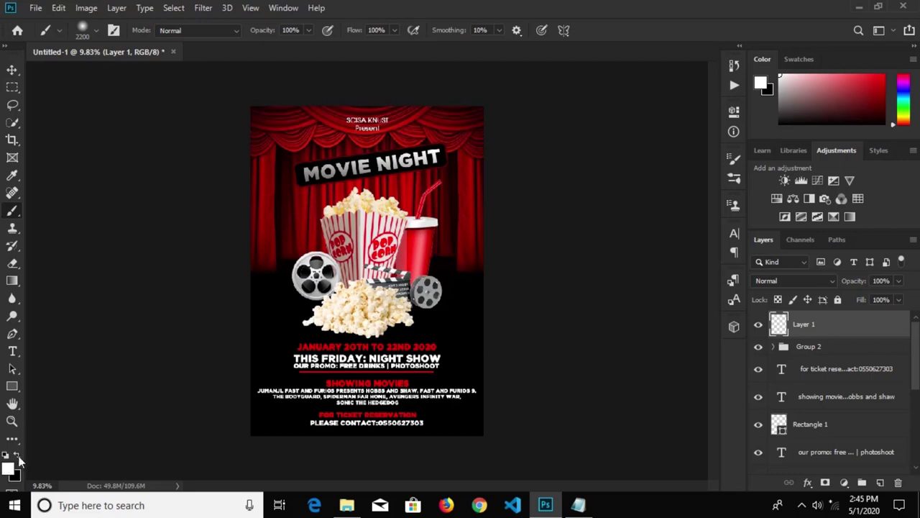
Set the foreground colour to bright red and paint a single soft dab over the popcorn box.
{"action": "left_click", "coordinate": [10, 470]}
{"action": "left_click", "coordinate": [451, 98]}
{"action": "left_click", "coordinate": [564, 87]}
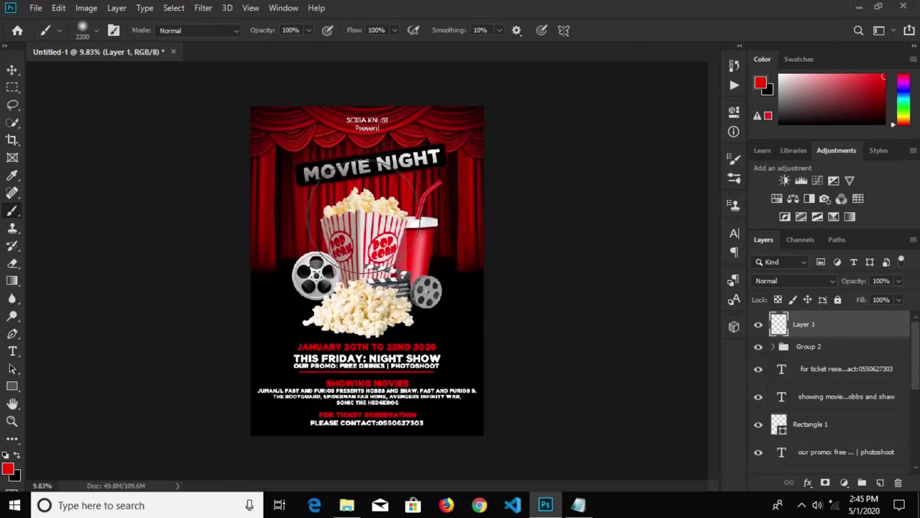
{"action": "left_click", "coordinate": [365, 228]}
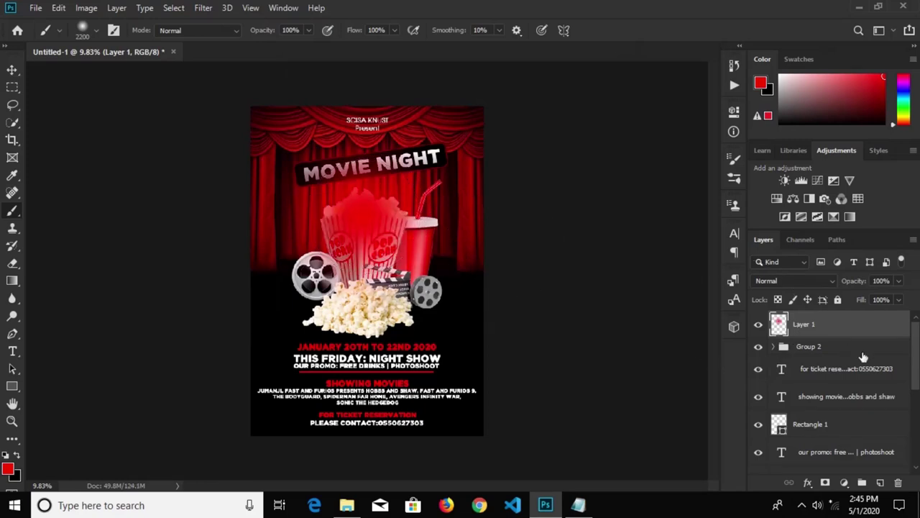
Move the red glow layer directly above the curtain image, set its blend mode to Overlay, and deselect it.
{"action": "left_click_drag", "start_coordinate": [834, 328], "coordinate": [828, 393]}
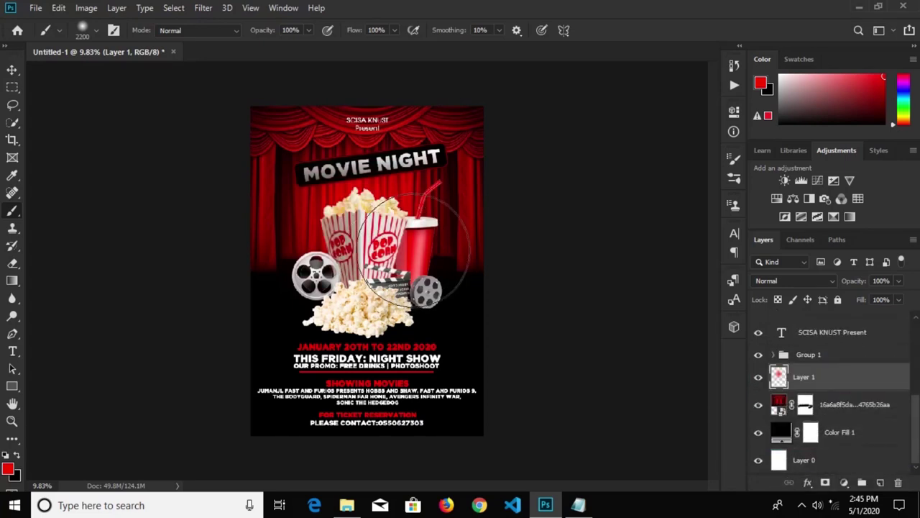
{"action": "left_click", "coordinate": [797, 280]}
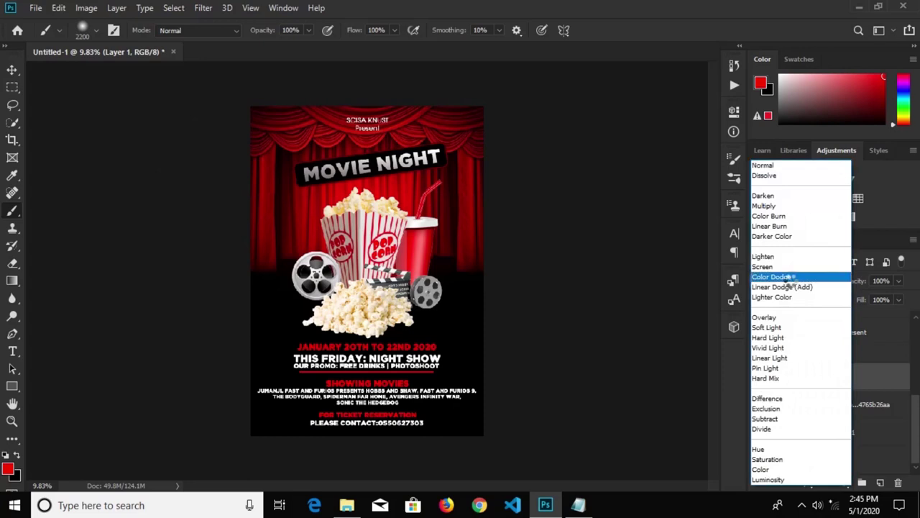
{"action": "left_click", "coordinate": [786, 320]}
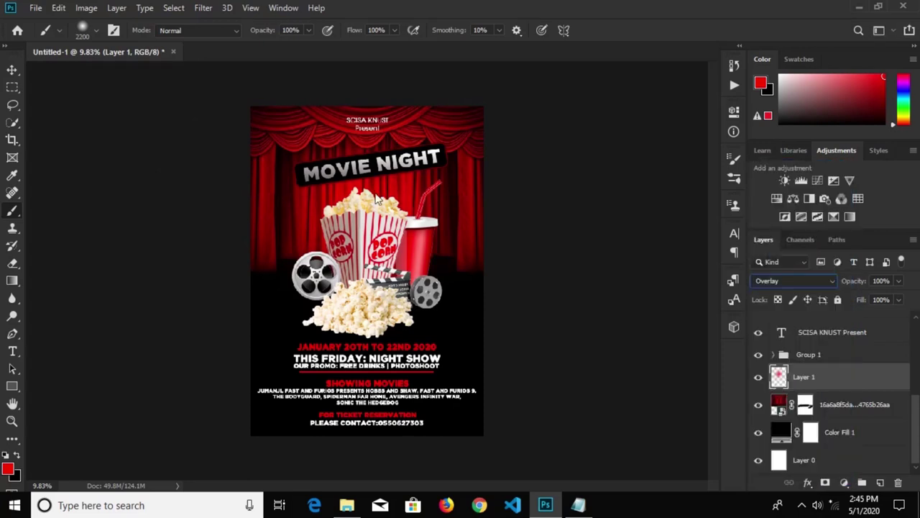
{"action": "left_click", "coordinate": [12, 70]}
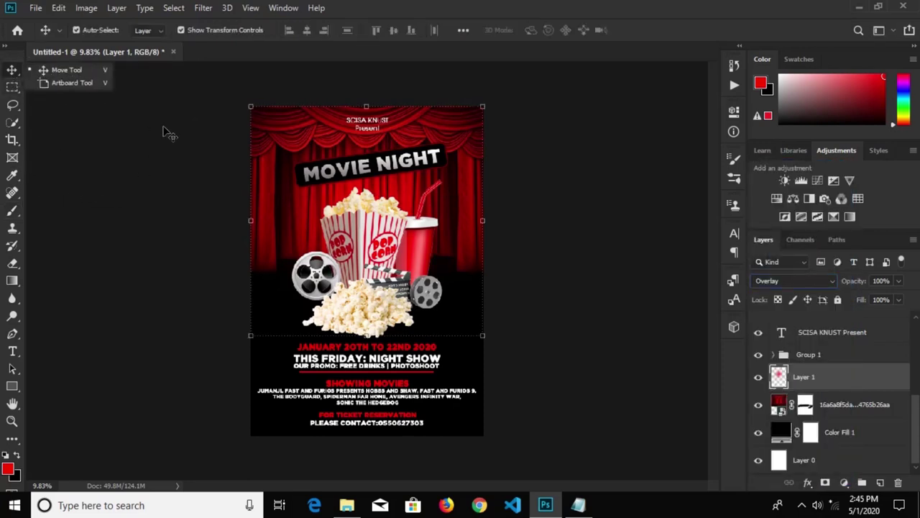
{"action": "scroll", "coordinate": [170, 135], "scroll_direction": "down", "scroll_amount": 1}
{"action": "left_click", "coordinate": [587, 188]}
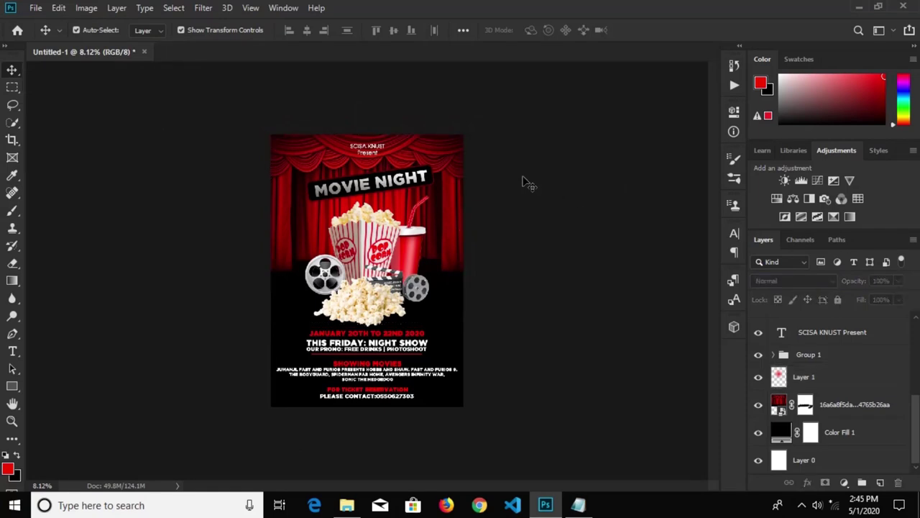
Place the single popcorn kernel image unnamed__1_-removebg-preview into the poster as an embedded object.
{"action": "left_click", "coordinate": [35, 9]}
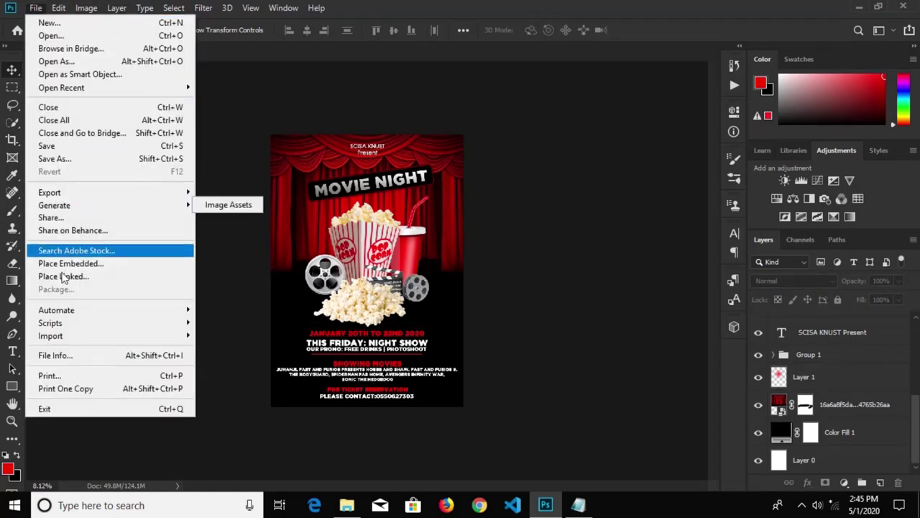
{"action": "left_click", "coordinate": [69, 263]}
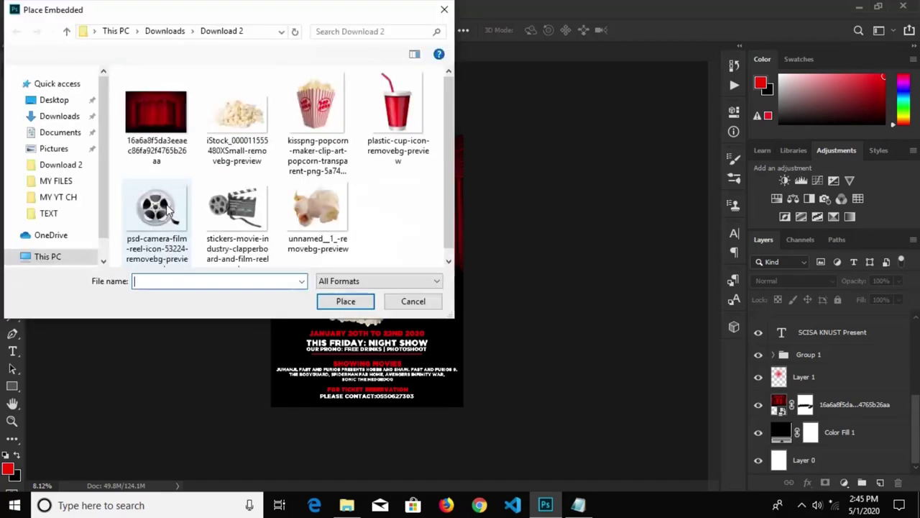
{"action": "left_click", "coordinate": [317, 210]}
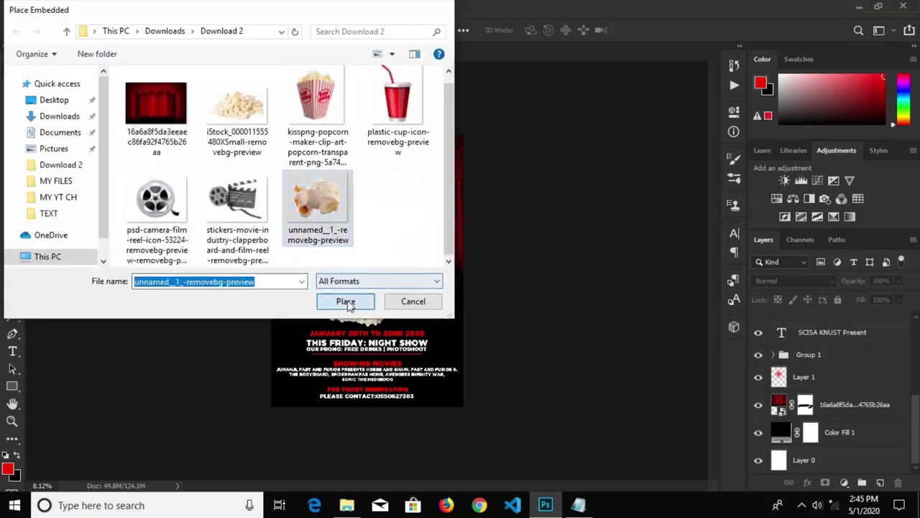
{"action": "left_click", "coordinate": [346, 301]}
Scale the placed popcorn kernel to about 16.41% and position it on the curtain near the poster's left edge, level with the popcorn box.
{"action": "key", "text": "ctrl+plus"}
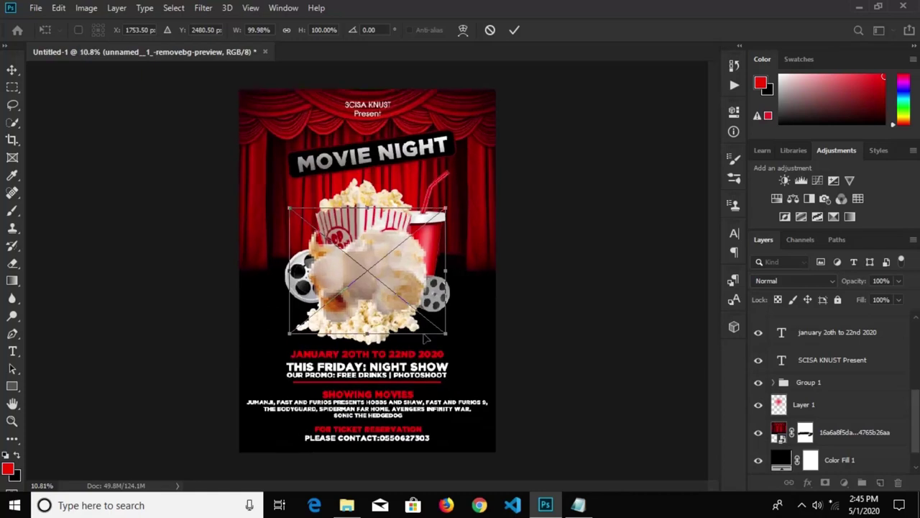
{"action": "left_click_drag", "start_coordinate": [439, 338], "coordinate": [266, 219]}
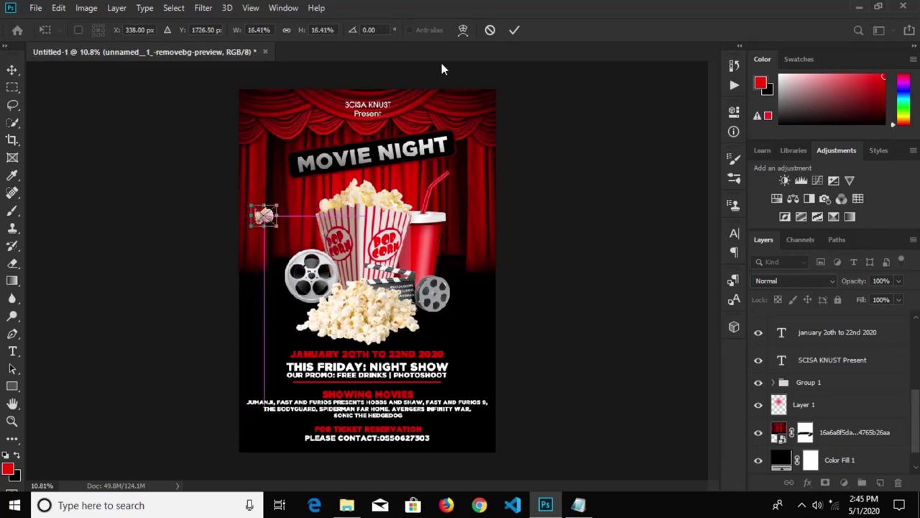
{"action": "left_click", "coordinate": [515, 30]}
{"action": "scroll", "coordinate": [271, 219], "scroll_direction": "up", "scroll_amount": 1}
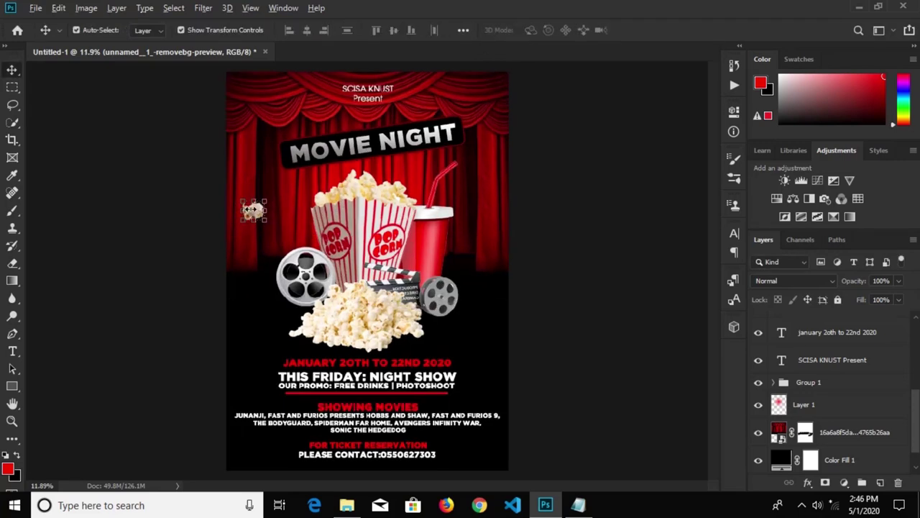
Duplicate the small popcorn kernel onto the black area at the poster's lower right, beside the popcorn pile.
{"action": "left_click_drag", "start_coordinate": [253, 209], "coordinate": [478, 337]}
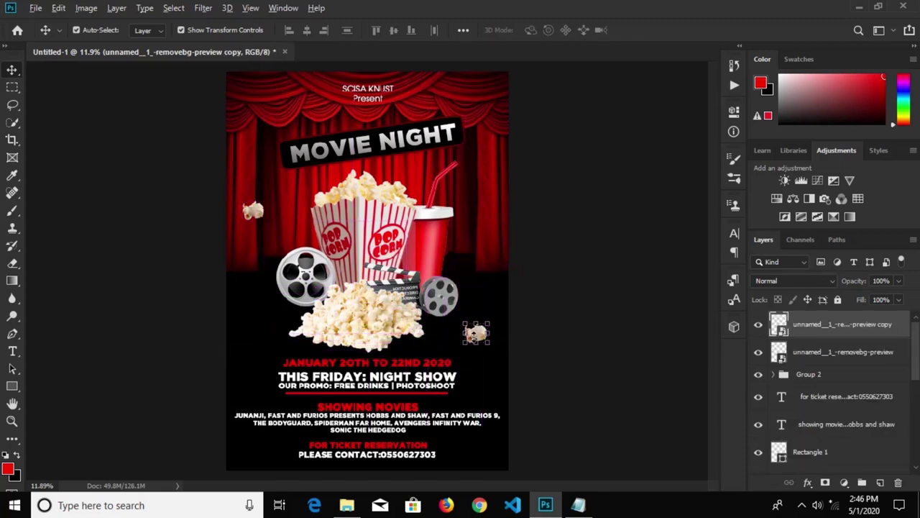
{"action": "key", "text": "ctrl+t"}
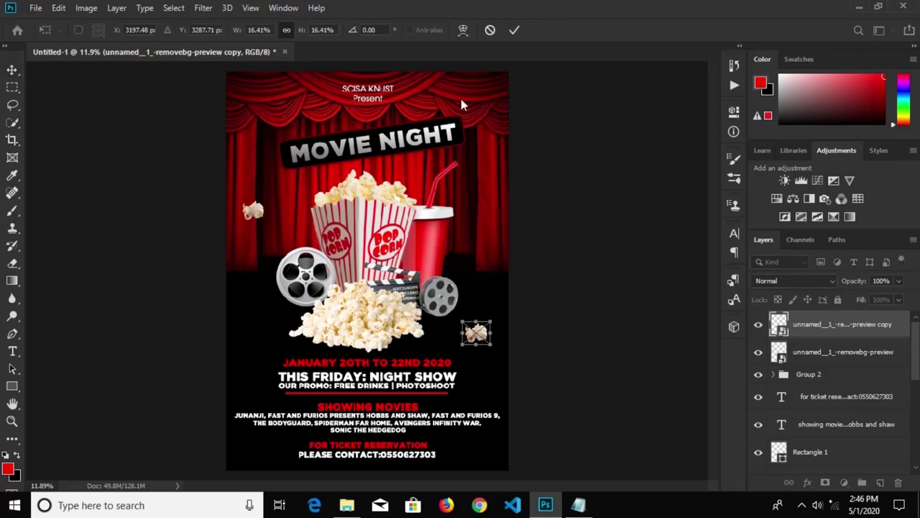
{"action": "left_click", "coordinate": [513, 32]}
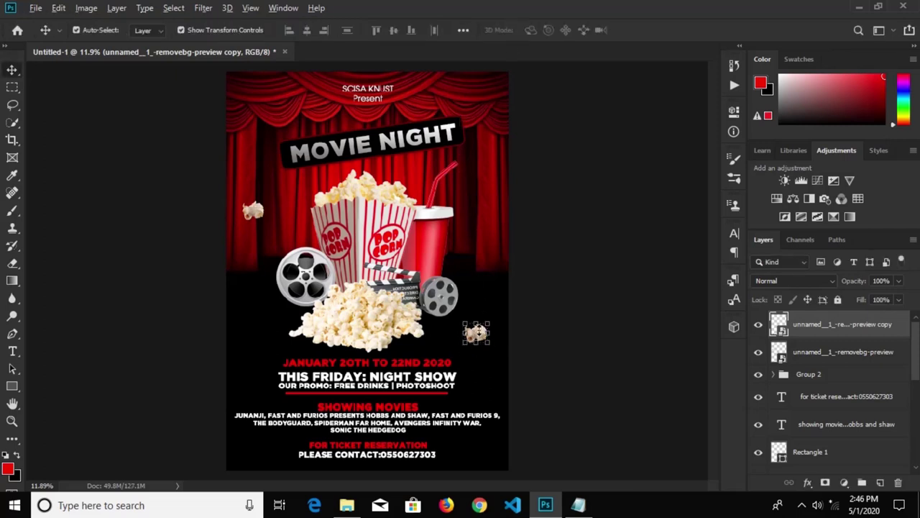
Duplicate the lower-right popcorn kernel up onto the curtain beside the drink's straw, and deselect the copy.
{"action": "left_click_drag", "start_coordinate": [477, 333], "coordinate": [470, 193]}
{"action": "key", "text": "ctrl+minus"}
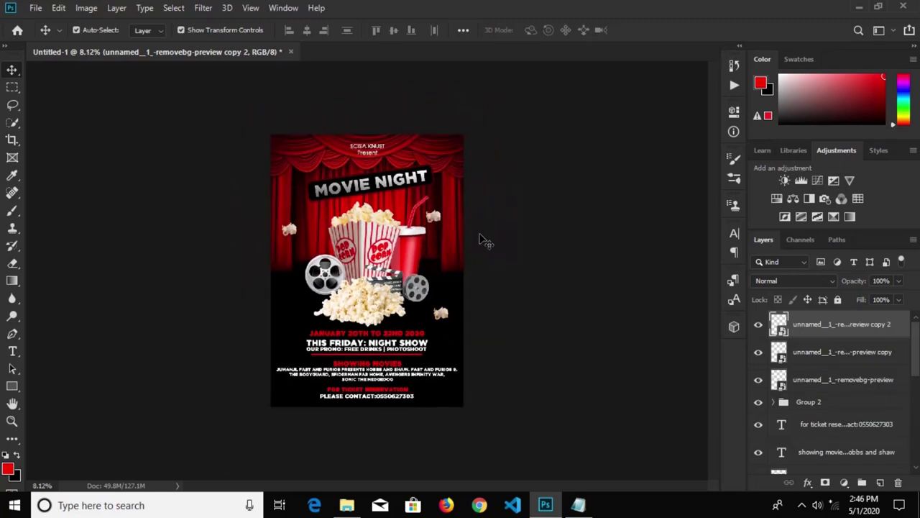
{"action": "left_click", "coordinate": [480, 237]}
{"action": "scroll", "coordinate": [411, 299], "scroll_direction": "up", "scroll_amount": 2}
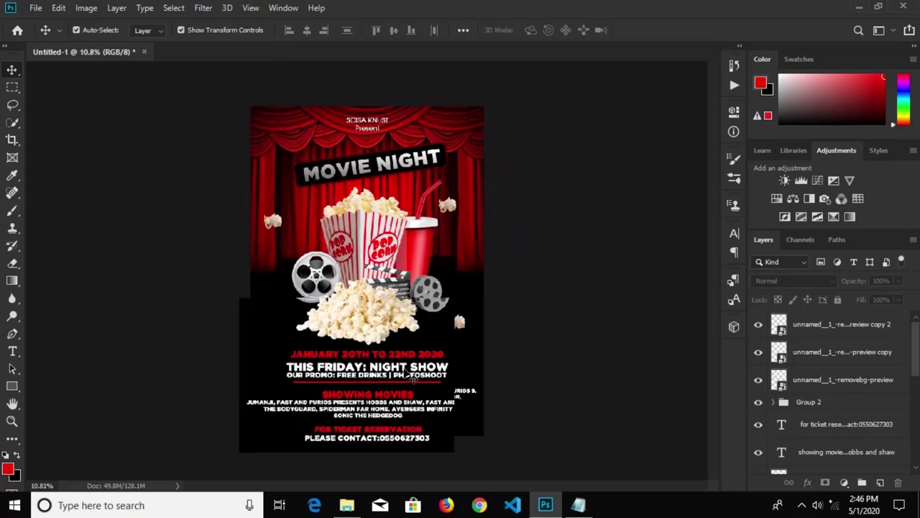
{"action": "scroll", "coordinate": [412, 378], "scroll_direction": "up", "scroll_amount": 1}
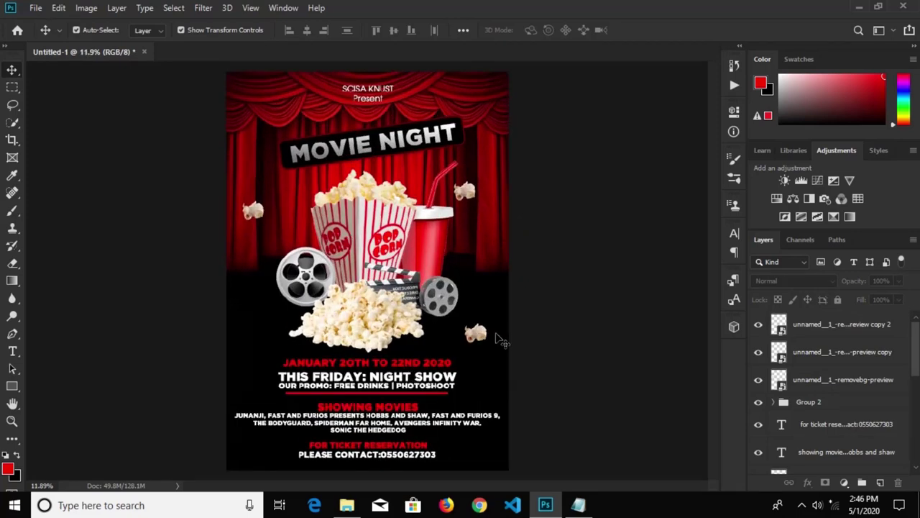